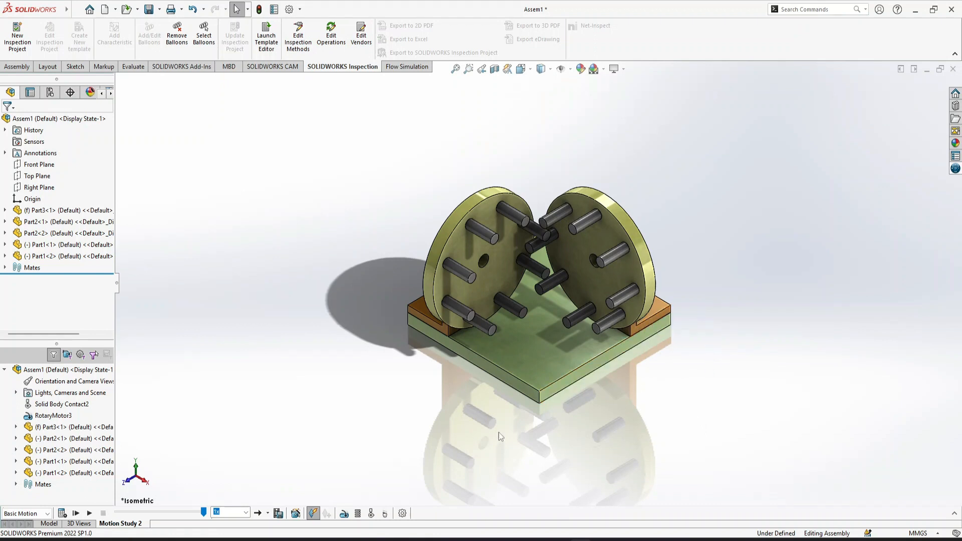
Play the assembly's motion study, and close the assembly without saving its changes
left_click(89, 513)
left_click(952, 69)
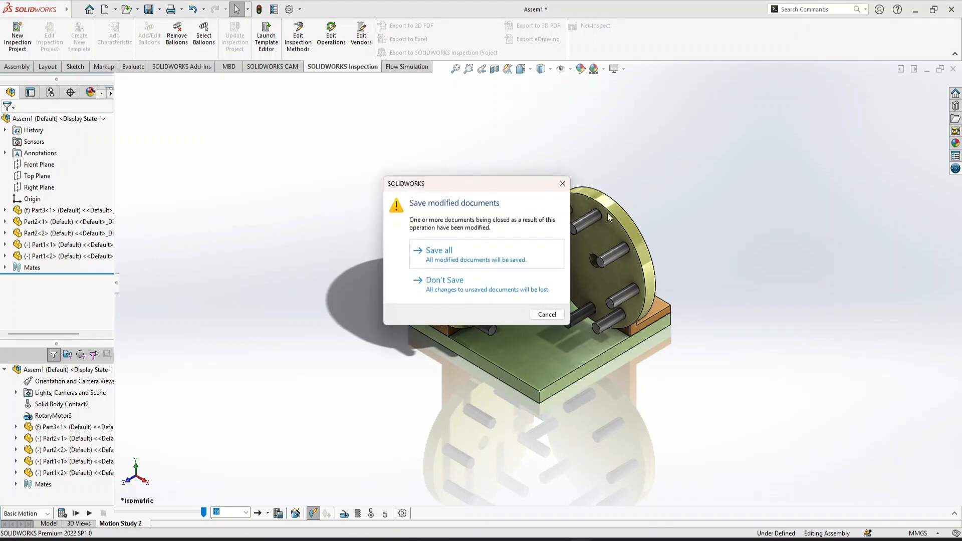
left_click(455, 278)
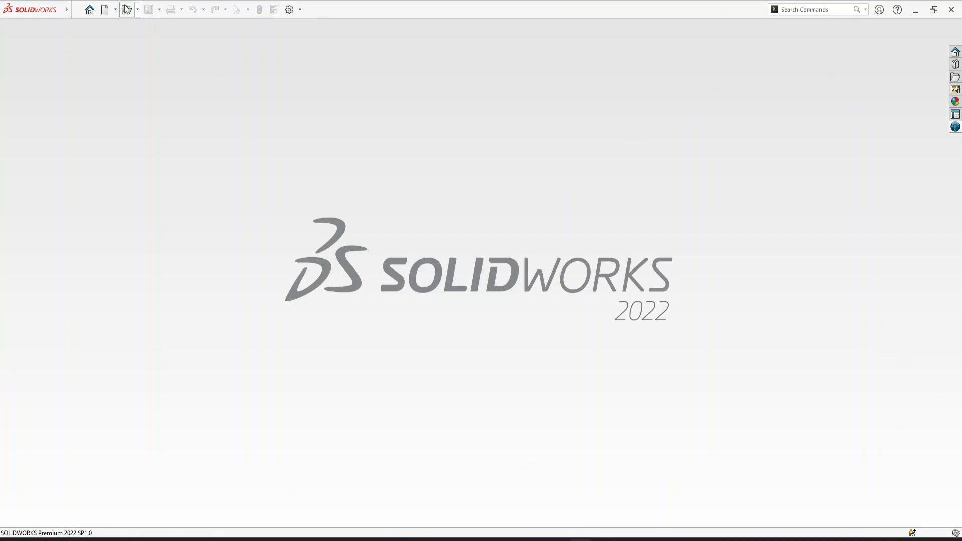
Create a new part document and open a sketch on the Front Plane
left_click(110, 10)
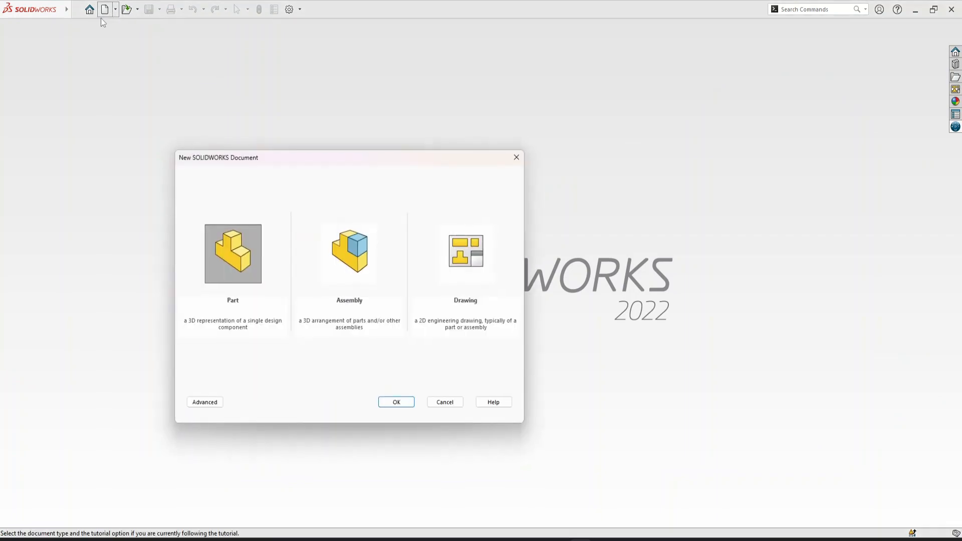
double_click(226, 259)
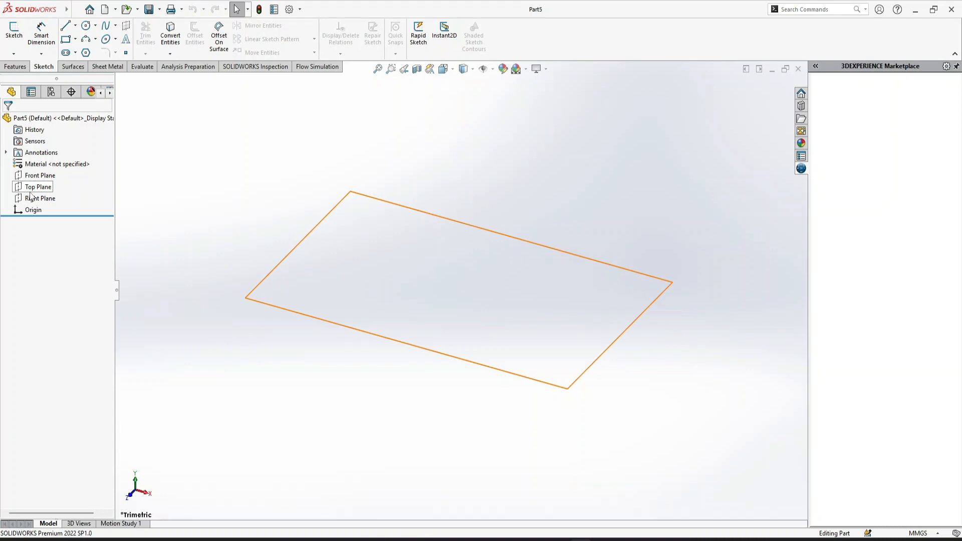
left_click(39, 175)
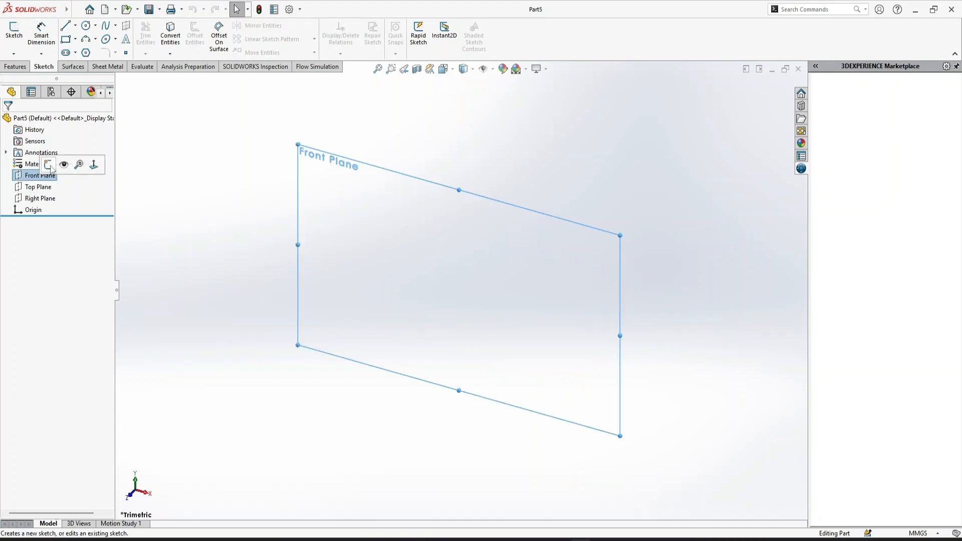
left_click(50, 165)
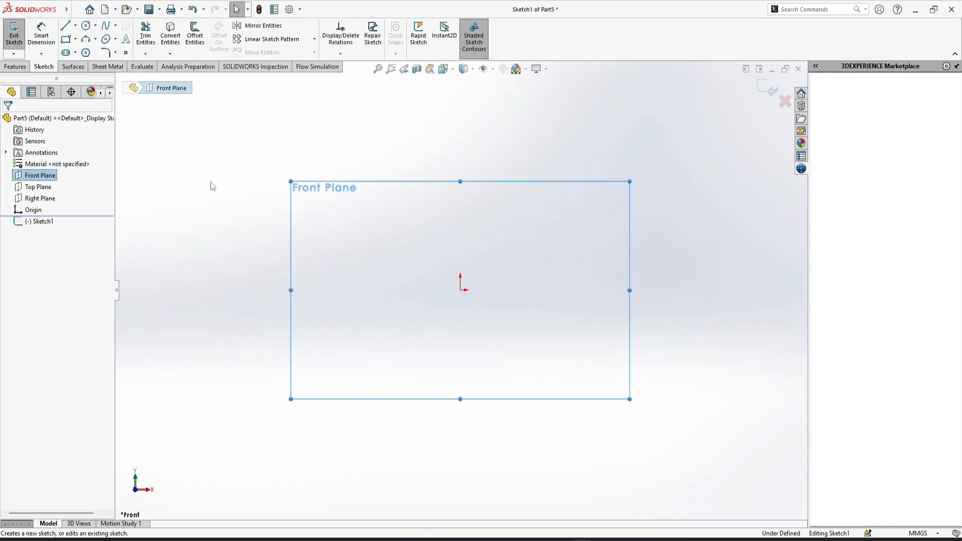
Sketch two concentric circles centred on the origin, with radii of about 10 mm and about 110 mm
left_click(86, 25)
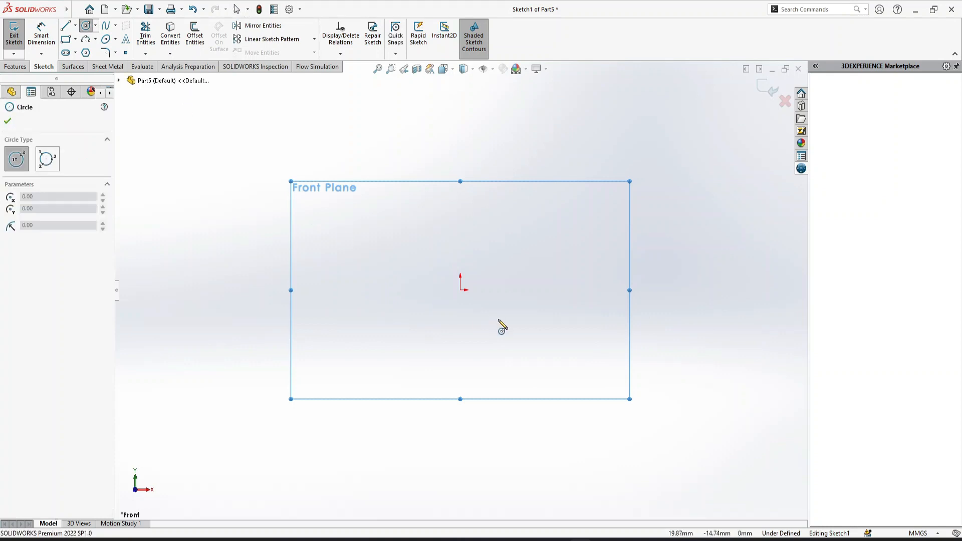
left_click(459, 289)
left_click(475, 276)
left_click(460, 290)
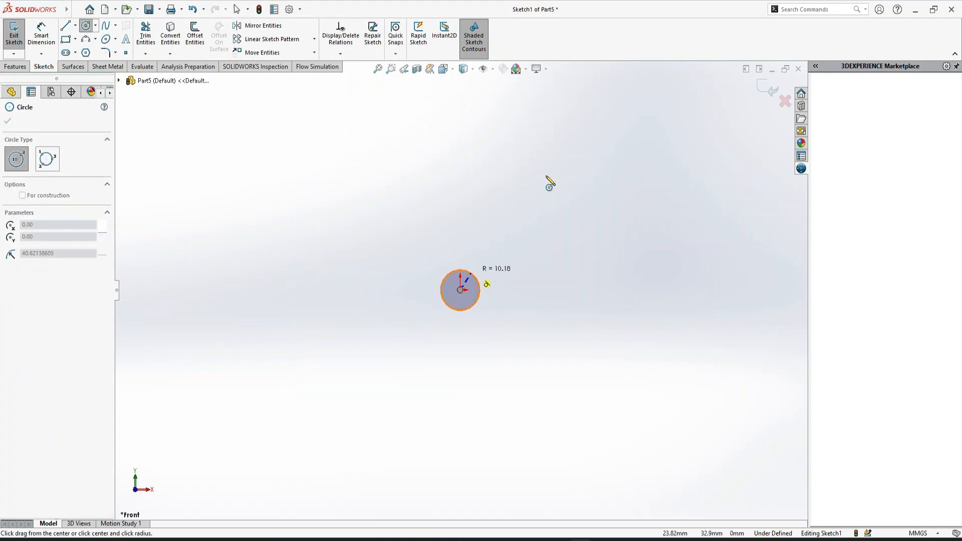
left_click(608, 140)
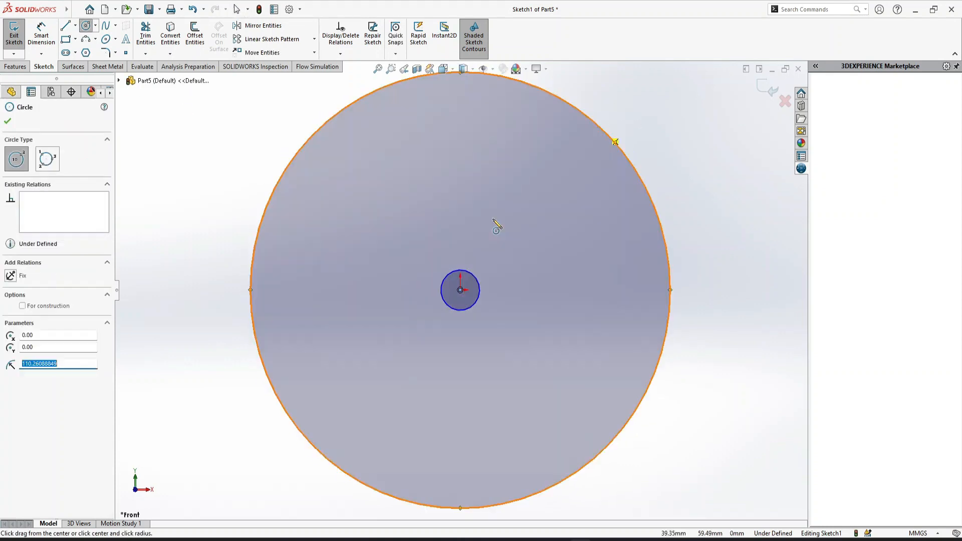
Add a construction circle of about 90 mm radius centred on the origin, between the two existing circles
left_click(460, 290)
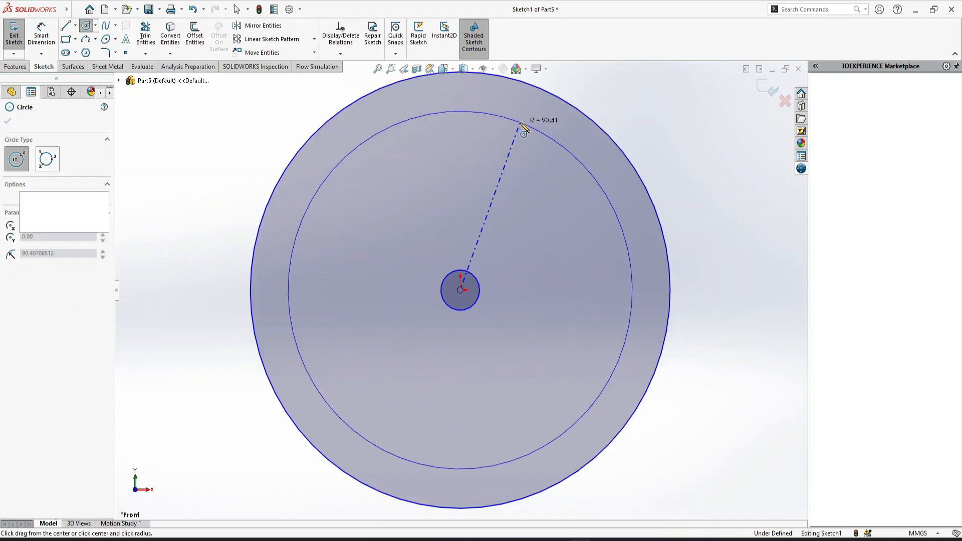
left_click(521, 129)
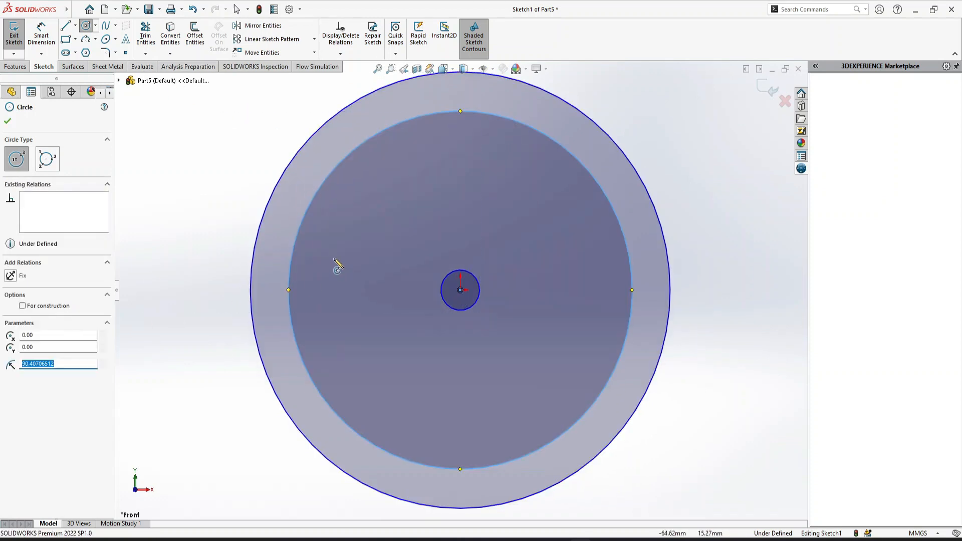
left_click(22, 306)
key("Escape")
key("Escape")
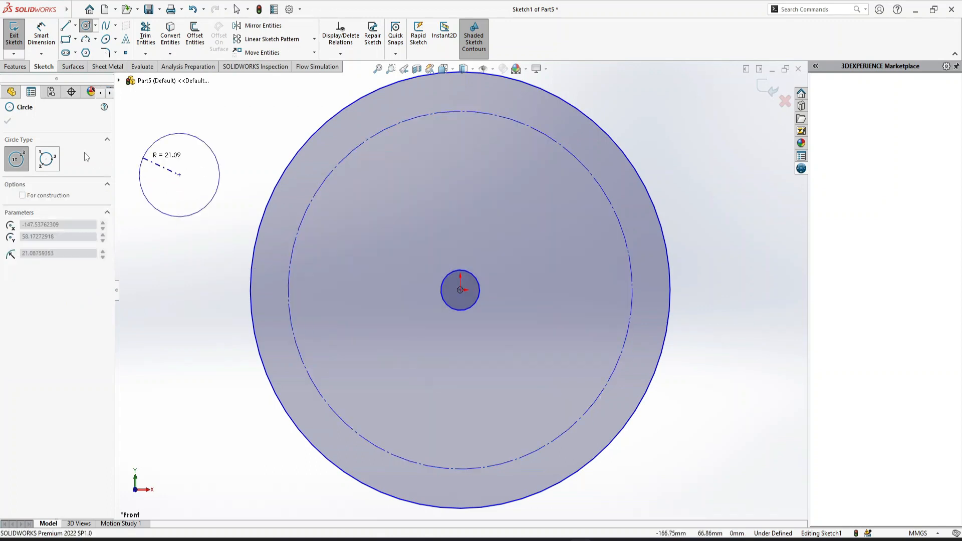
Dimension the outer circle with a diameter of 100 mm
left_click(41, 34)
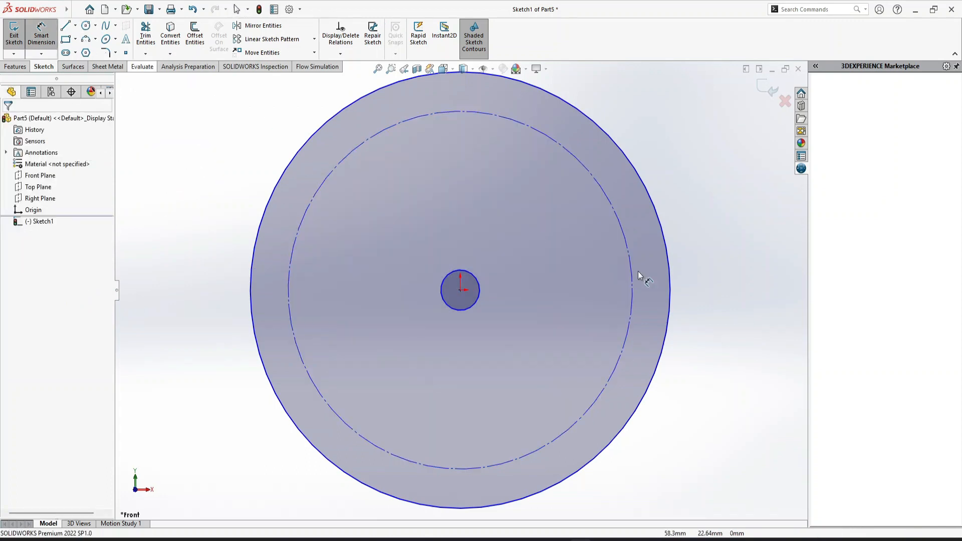
left_click(672, 303)
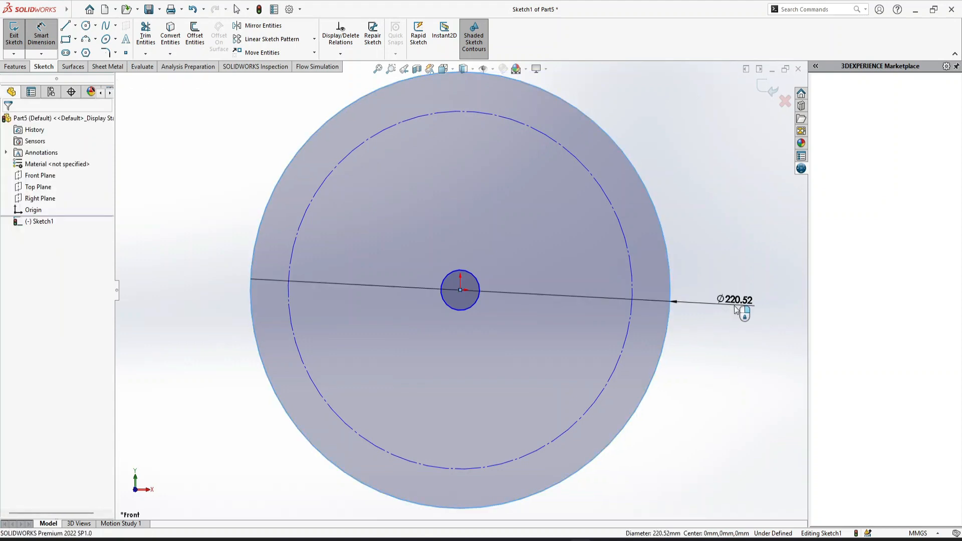
left_click(737, 306)
type("100")
key("Return")
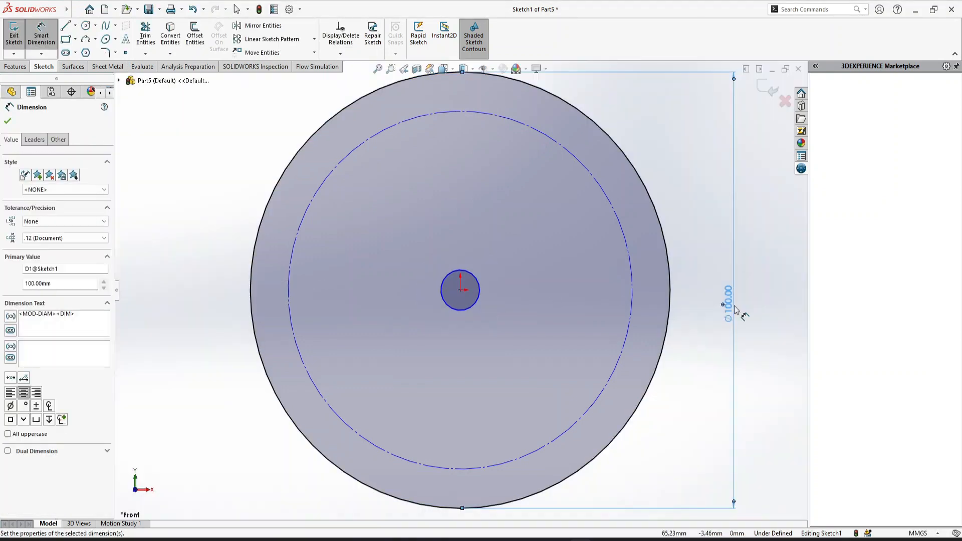
Dimension the small central circle to 10 mm diameter and the construction circle to 80 mm diameter
left_click(479, 293)
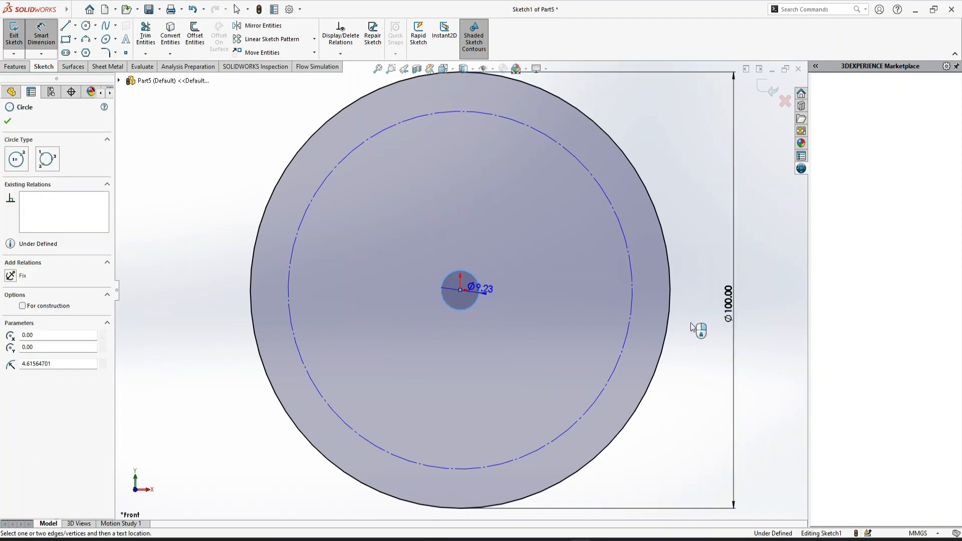
left_click(548, 311)
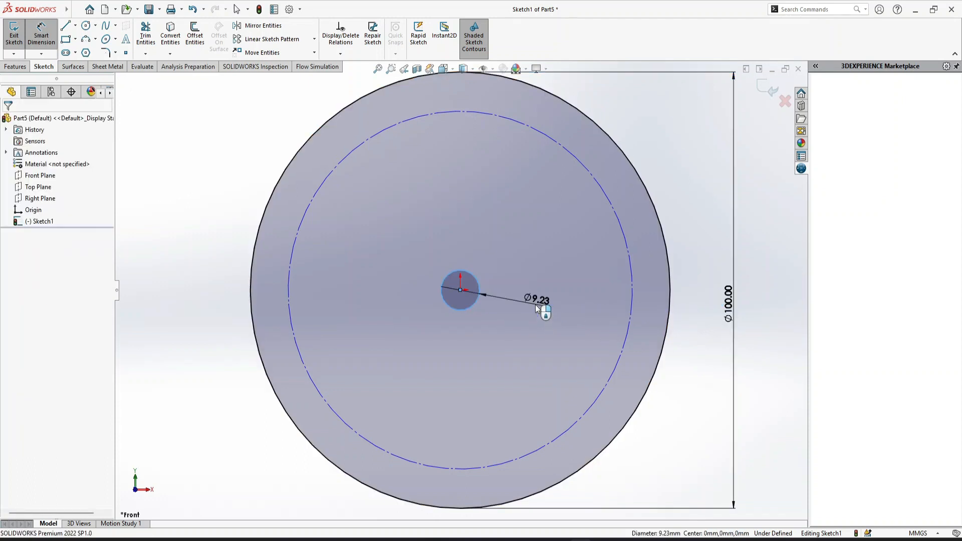
type("10")
key("Return")
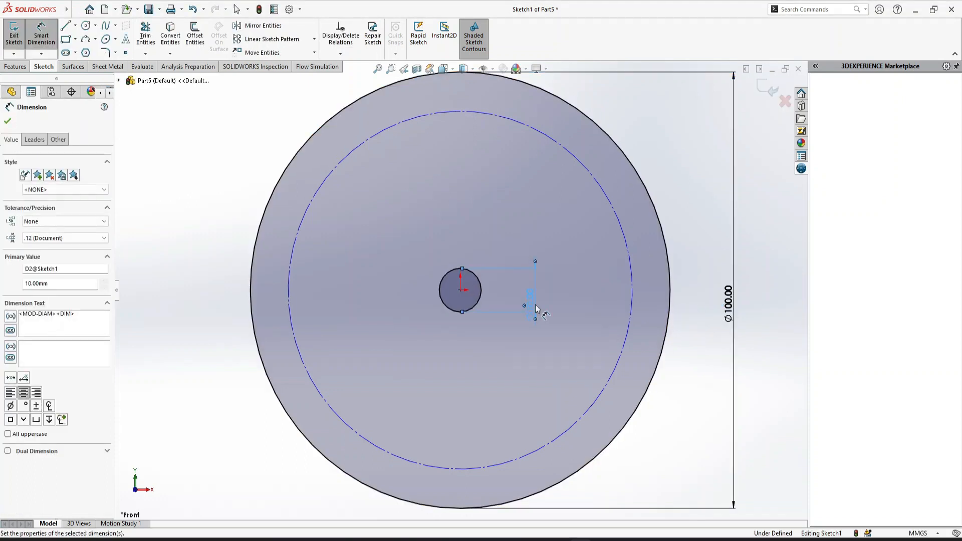
left_click(633, 325)
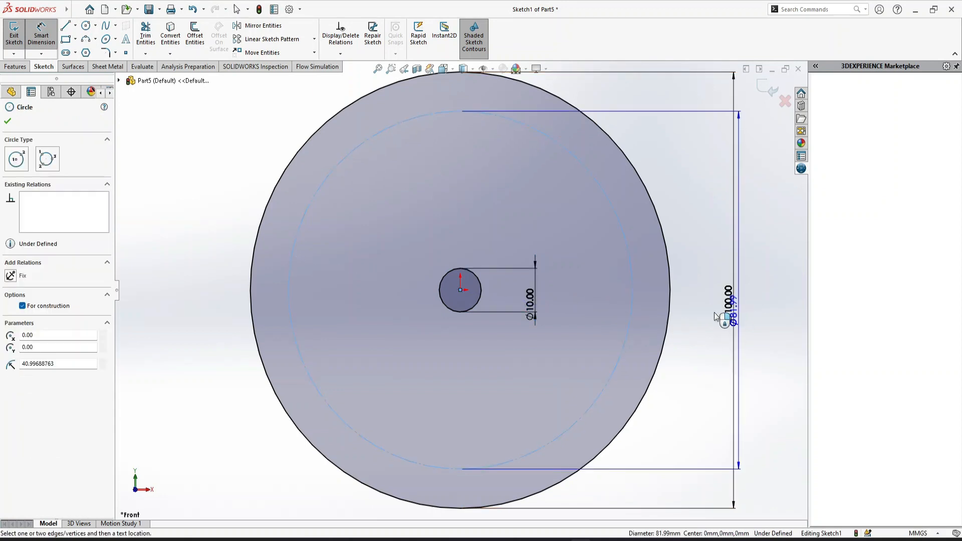
left_click(705, 313)
type("80")
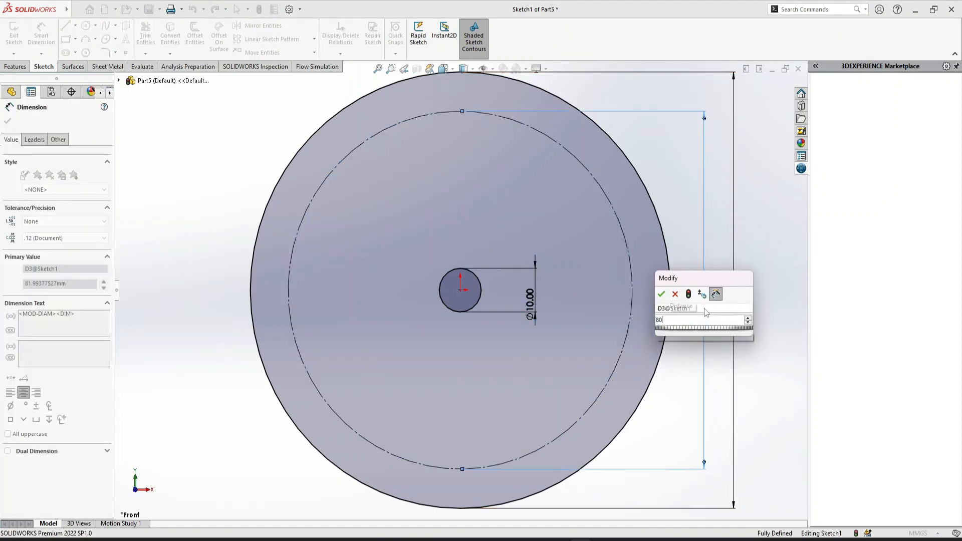
key("Return")
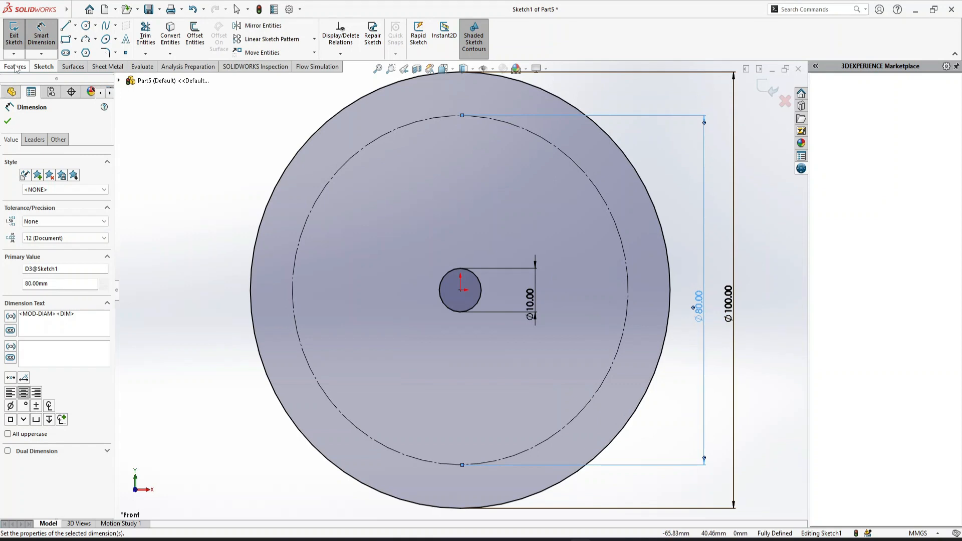
Extrude the disc profile as a blind boss 10 mm deep
left_click(15, 68)
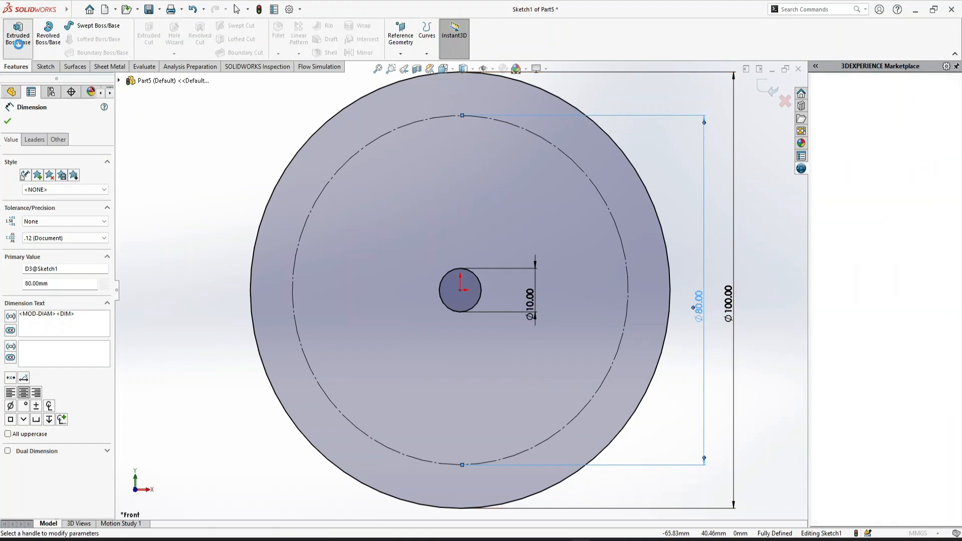
left_click(18, 35)
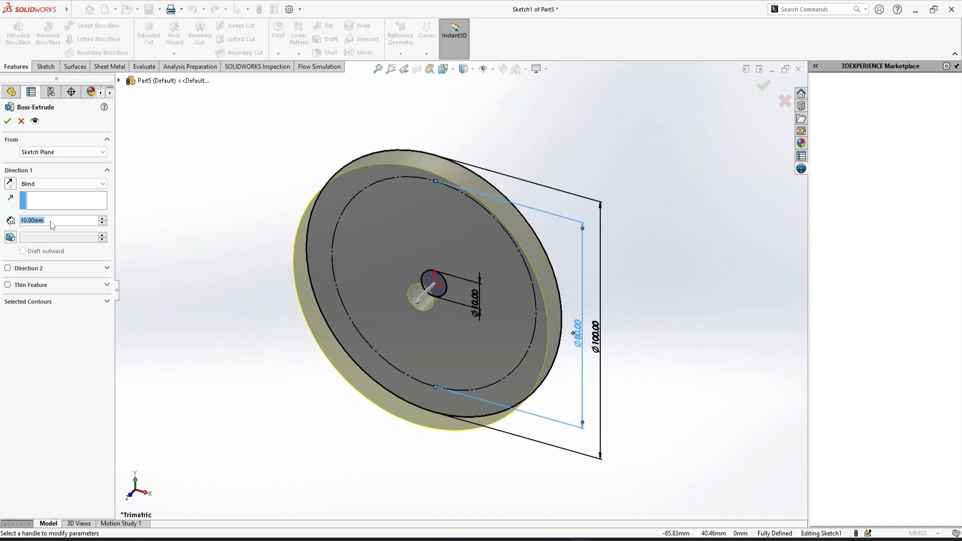
left_click(7, 121)
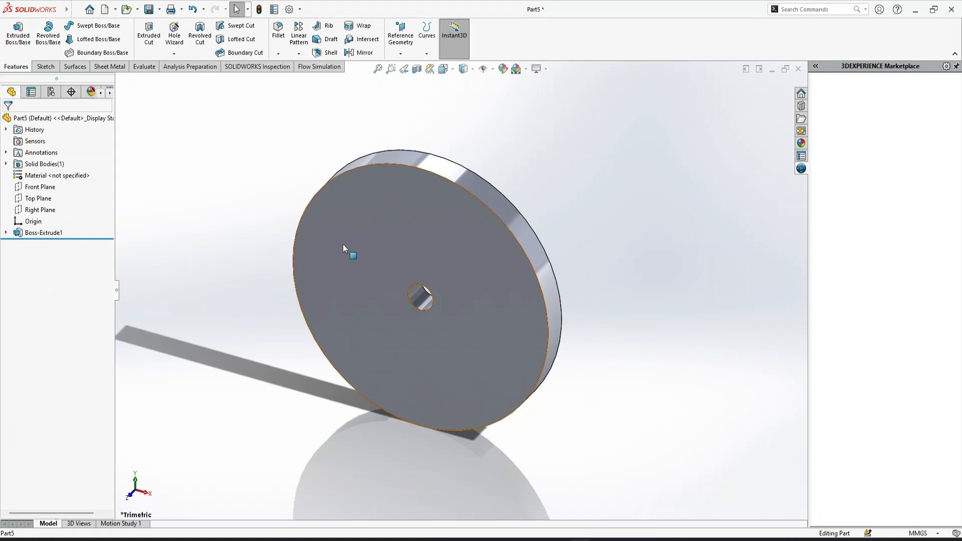
On the disc's front face, sketch a construction circle of about 42 mm radius around the origin and a circle of about 7.6 mm diameter at its topmost point
left_click(342, 244)
left_click(387, 213)
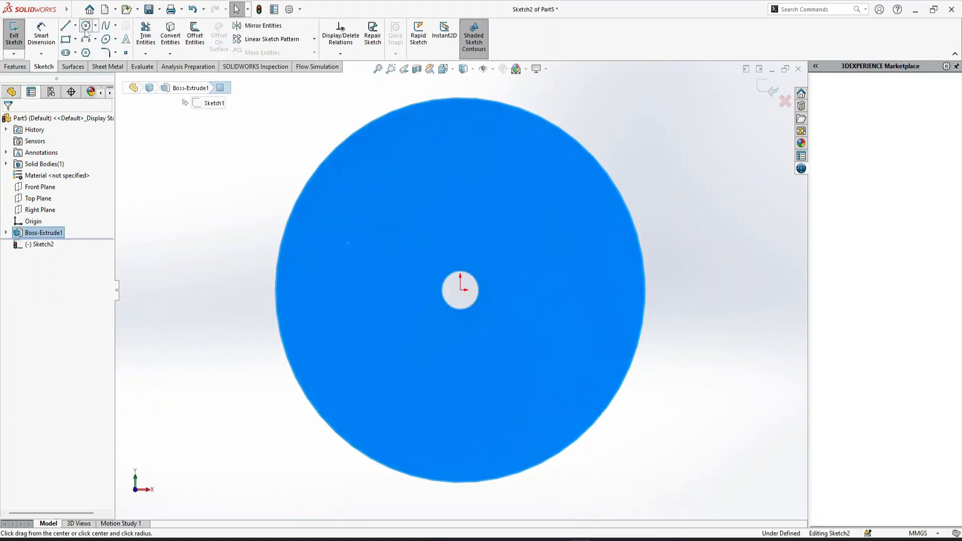
left_click(86, 27)
left_click(460, 290)
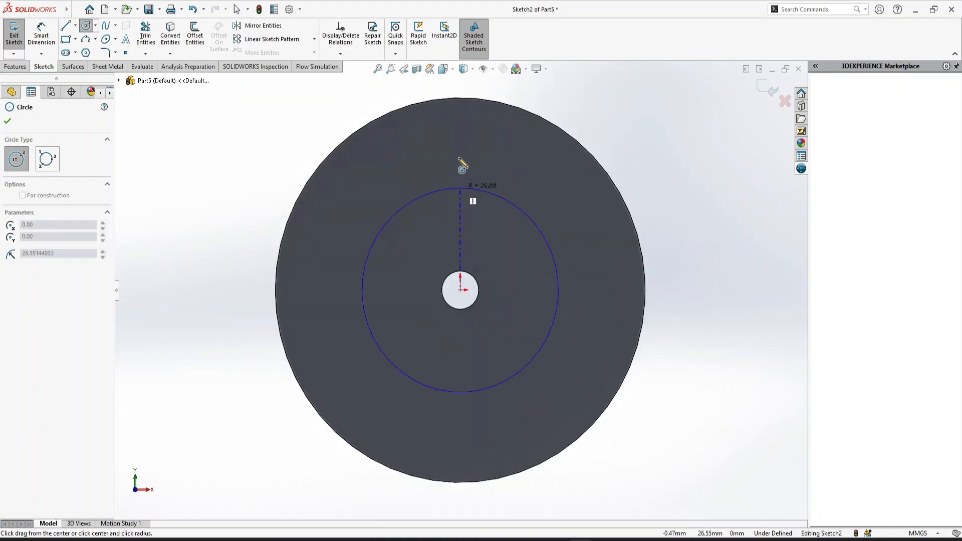
left_click(466, 137)
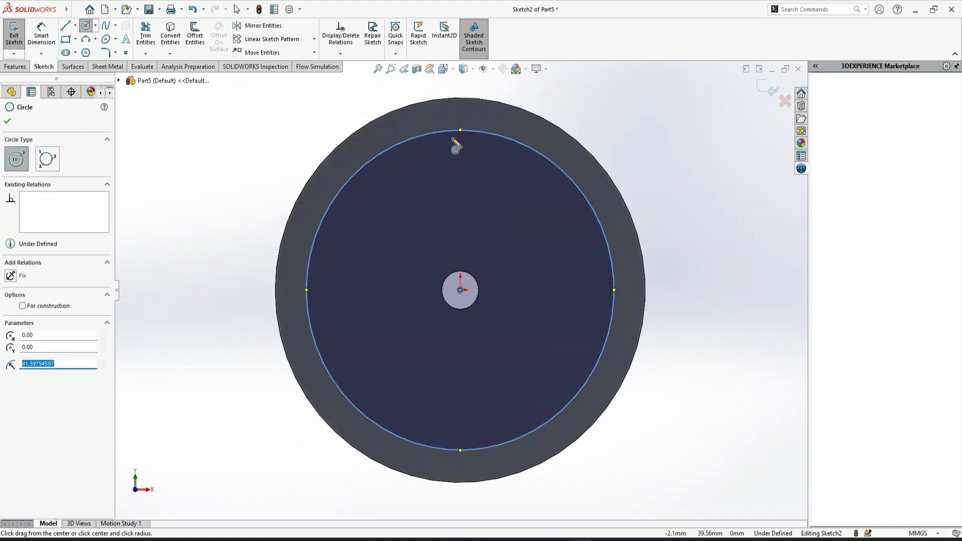
left_click(29, 307)
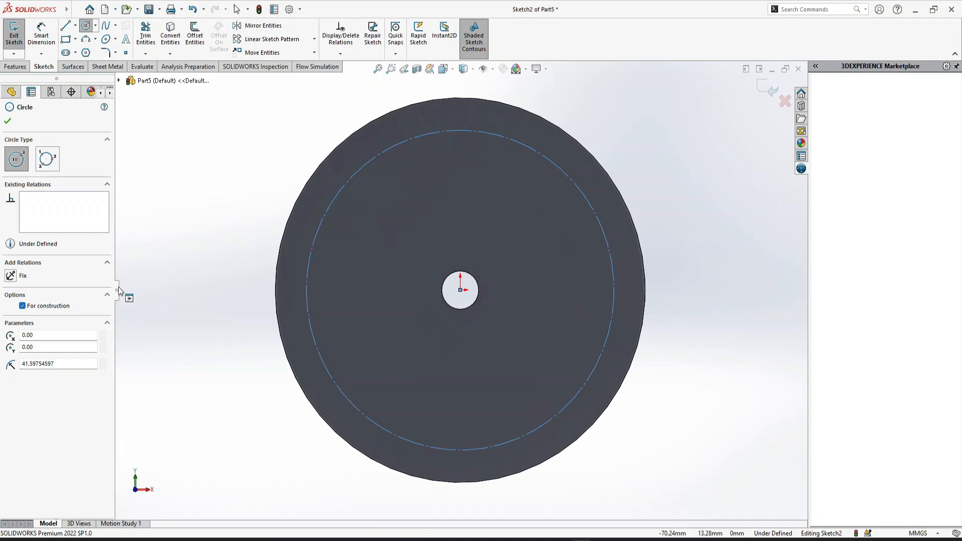
left_click(460, 131)
left_click(461, 116)
Dimension the construction circle to 82 mm diameter and the small circle on it to 7 mm diameter
left_click(41, 34)
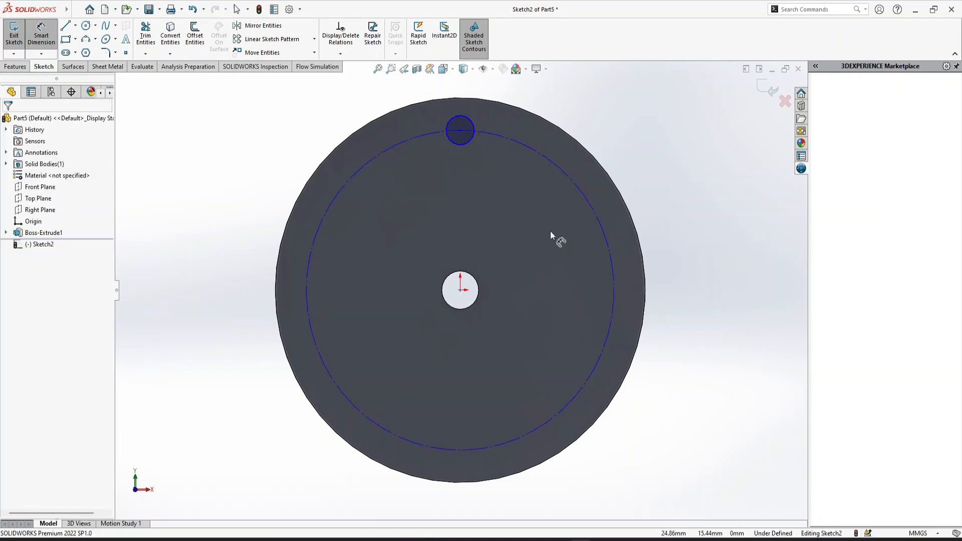
left_click(611, 256)
left_click(692, 301)
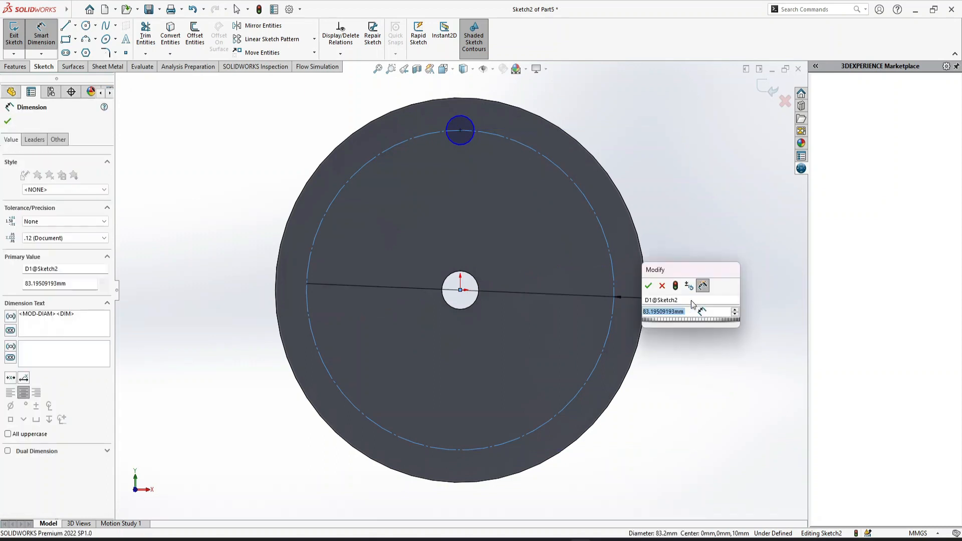
type("82")
key("Return")
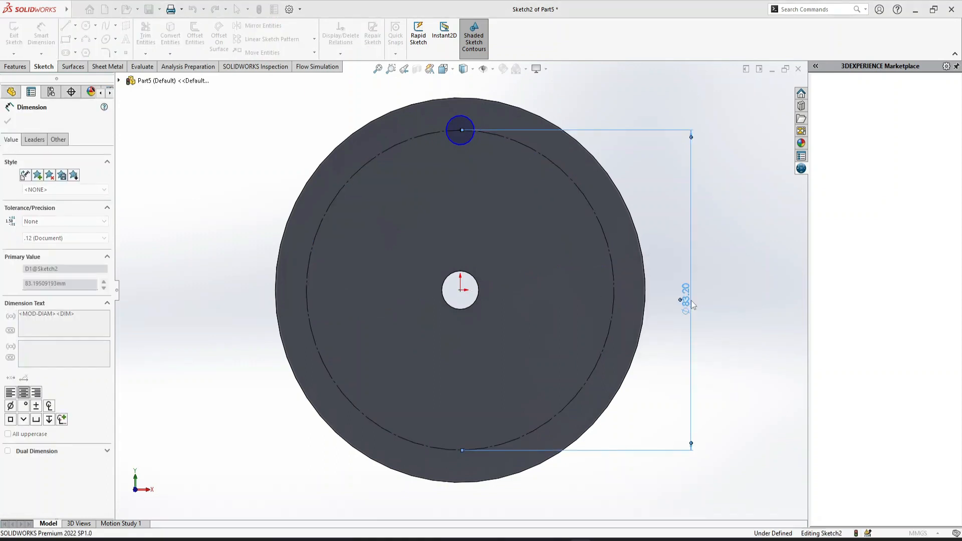
left_click(473, 128)
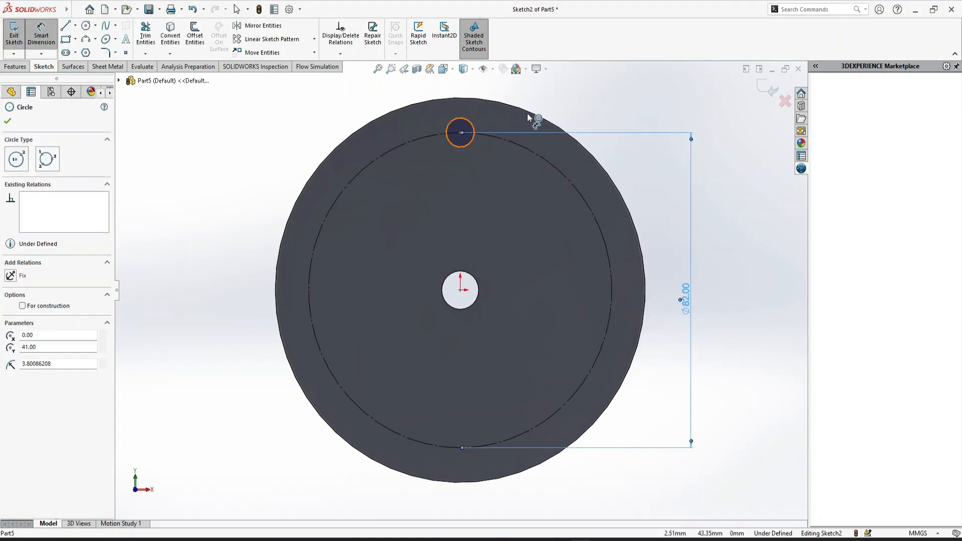
left_click(586, 115)
type("7")
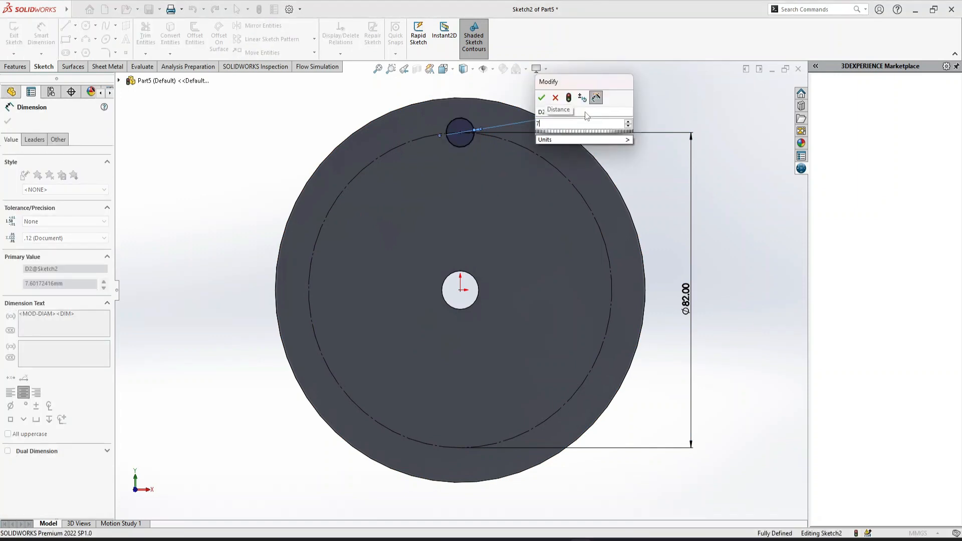
key("Return")
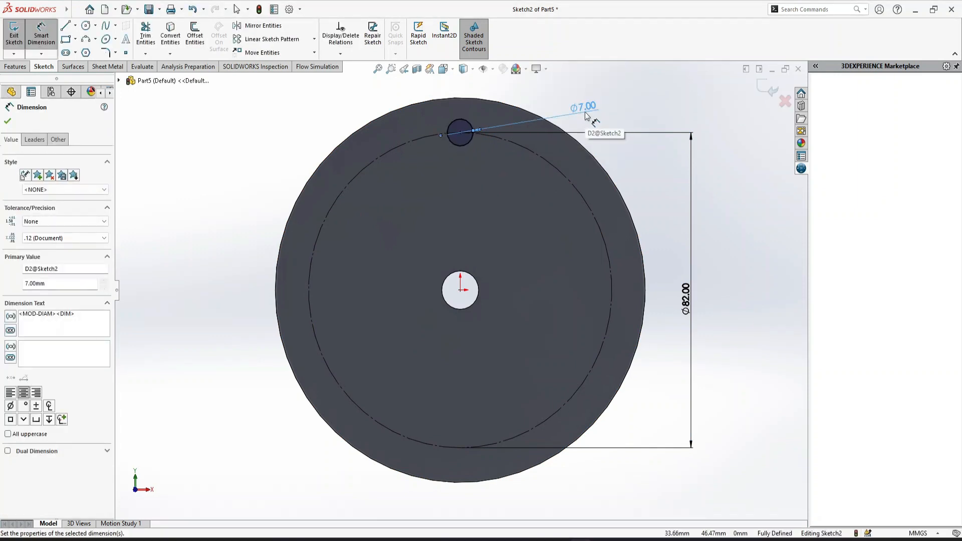
left_click(15, 66)
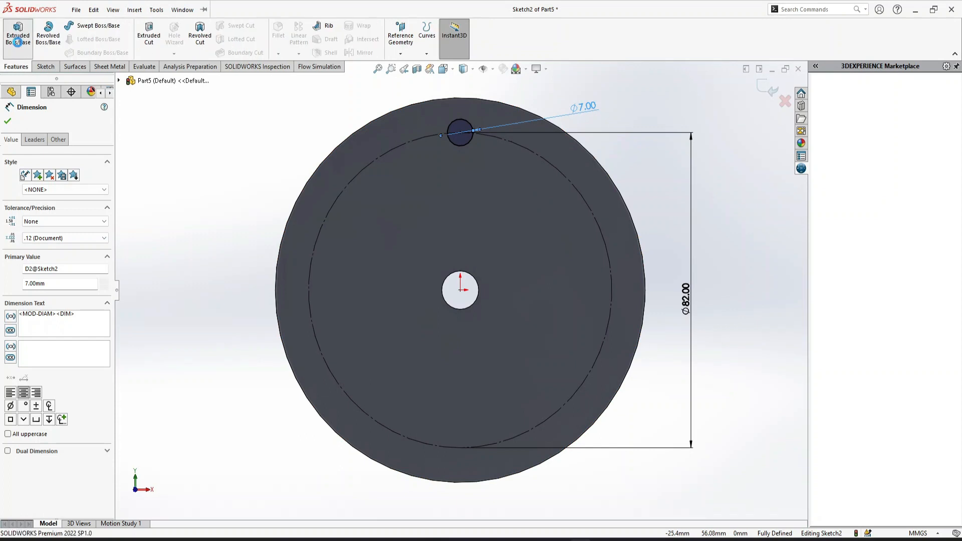
left_click(18, 43)
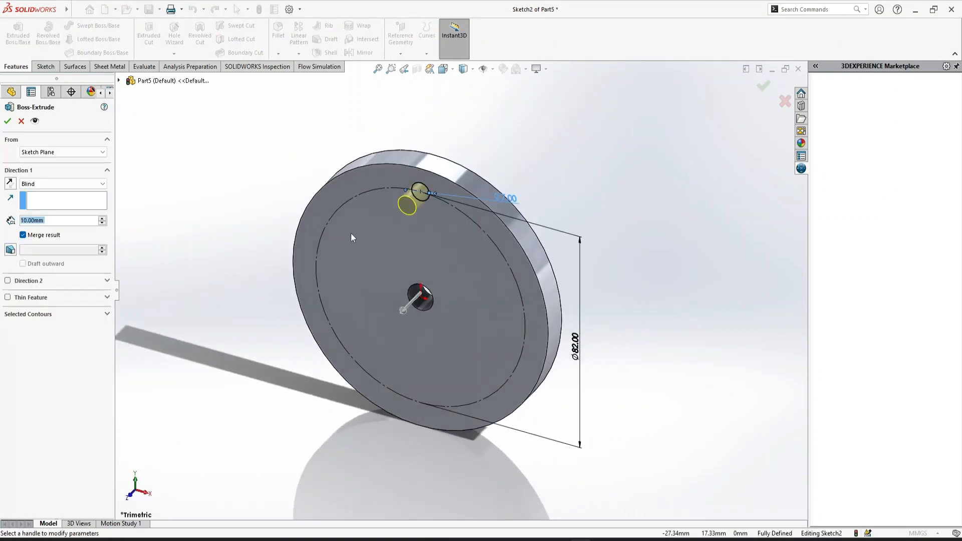
left_click(21, 121)
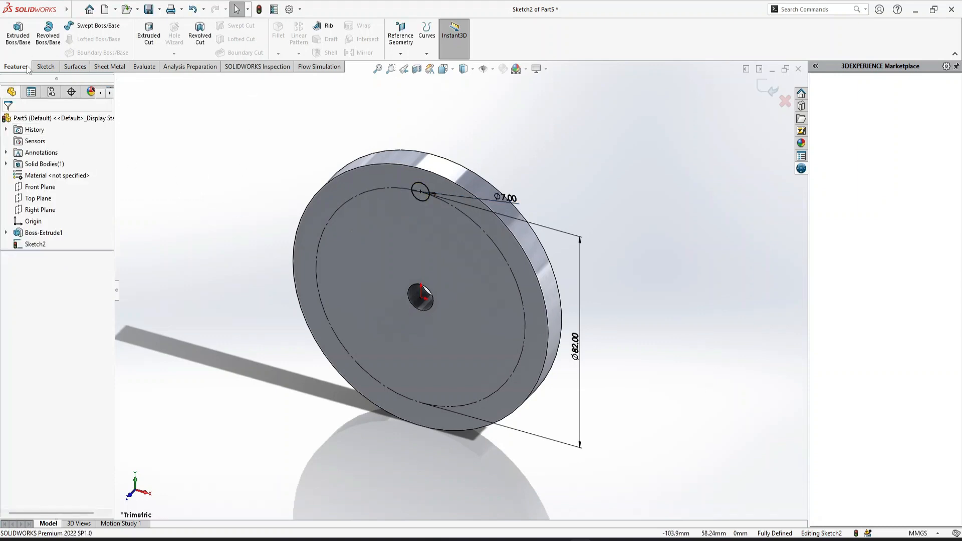
Circular-pattern the 7 mm sketch circle around the origin with 8 equally spaced instances over 360 degrees
left_click(45, 66)
left_click(314, 40)
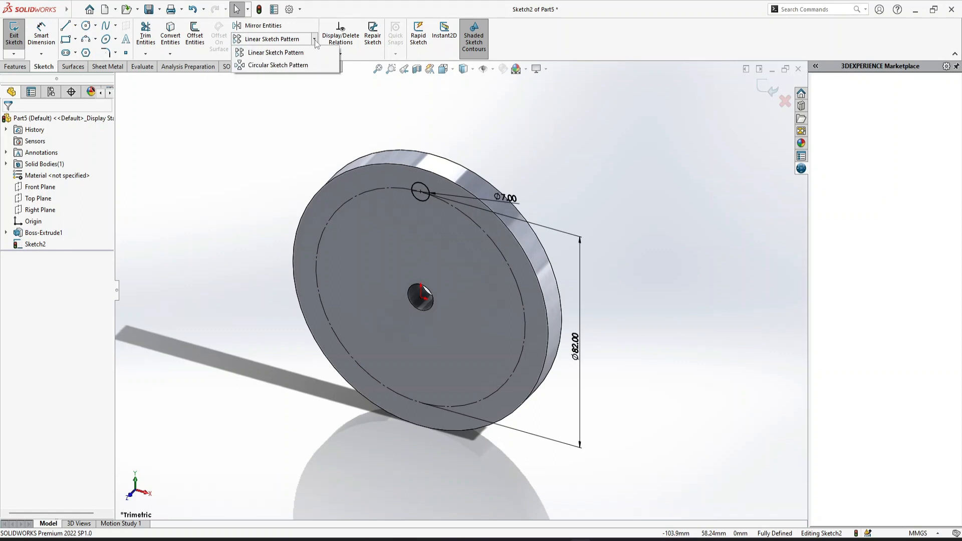
left_click(279, 73)
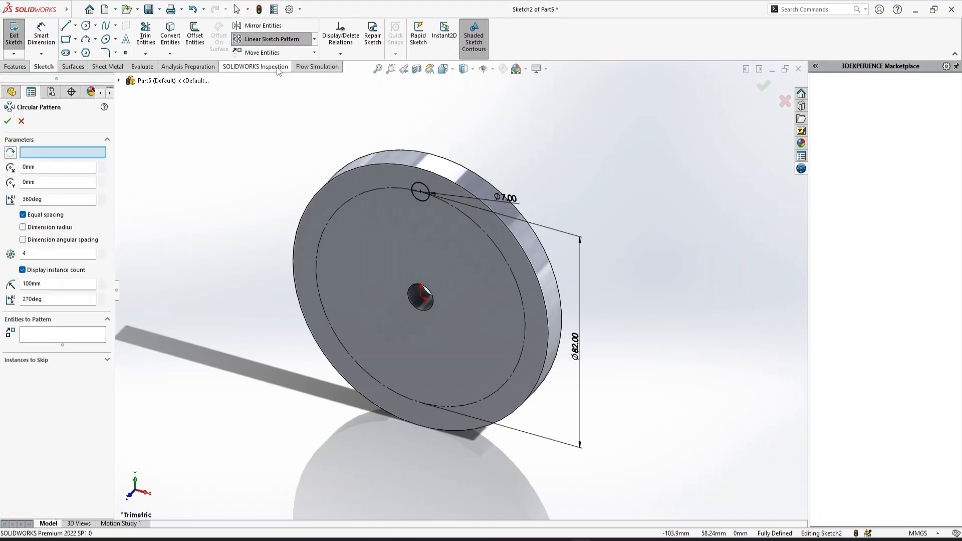
left_click(420, 184)
double_click(63, 253)
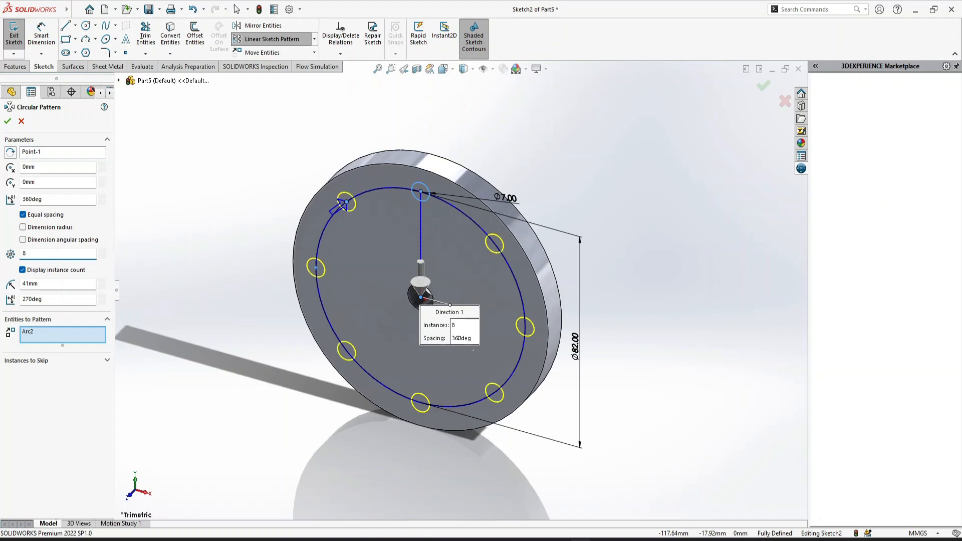
left_click(7, 120)
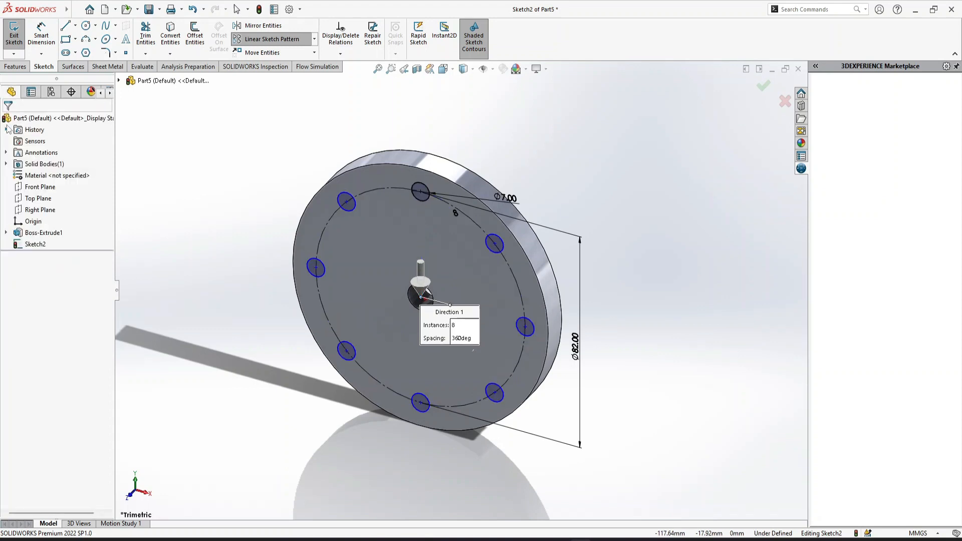
Extrude the eight patterned circles as blind bosses 25 mm deep to form the disc's pins
left_click(15, 66)
left_click(21, 46)
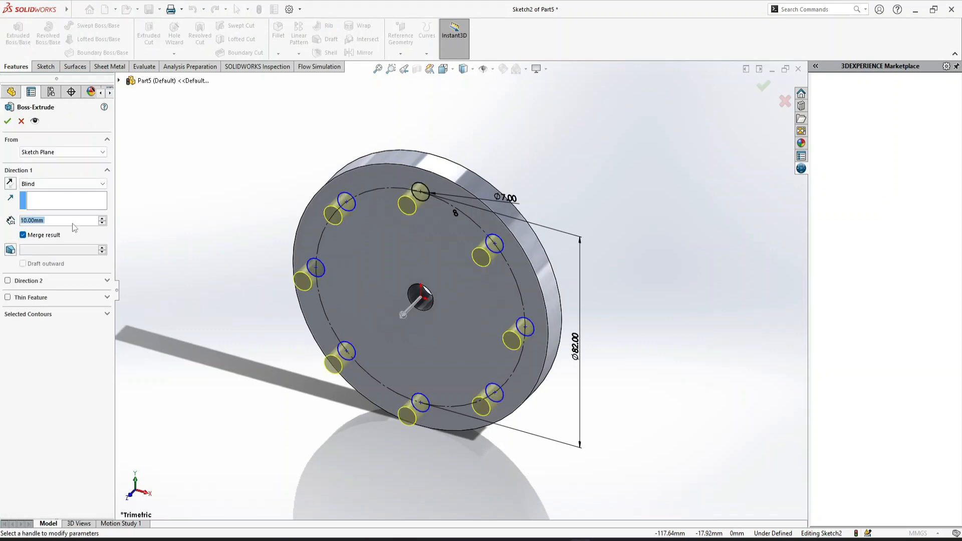
type("25")
key("Return")
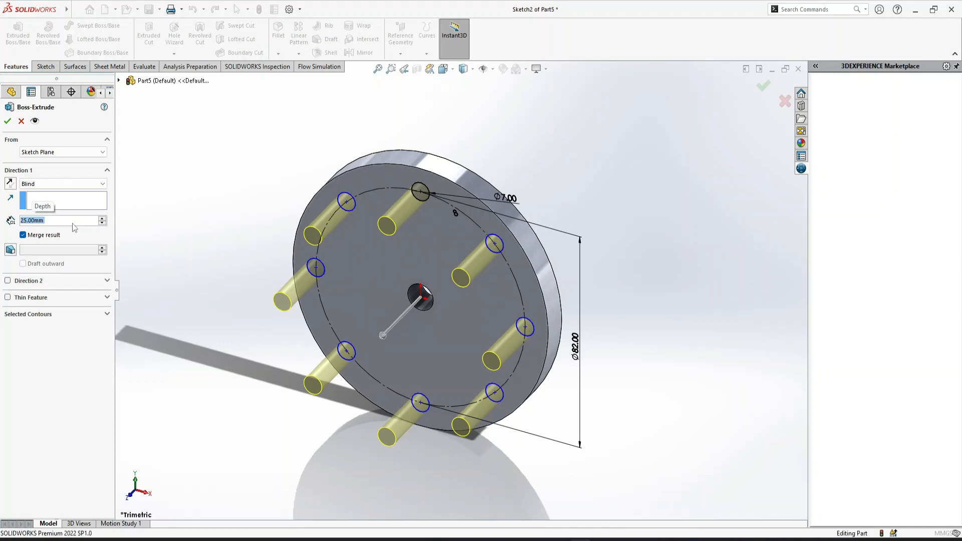
key("Return")
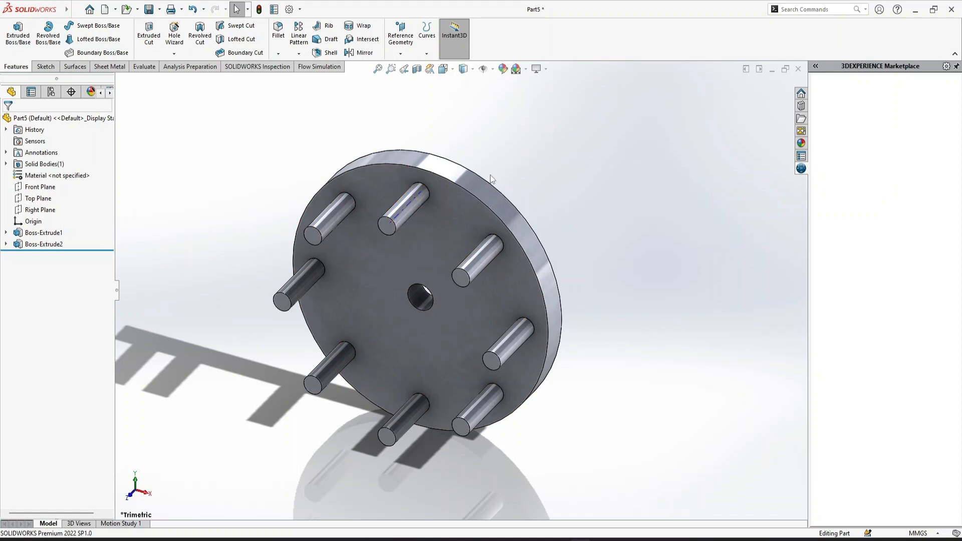
Start saving the part and create a folder named "gearless transmission" on the Desktop
key("ctrl+s")
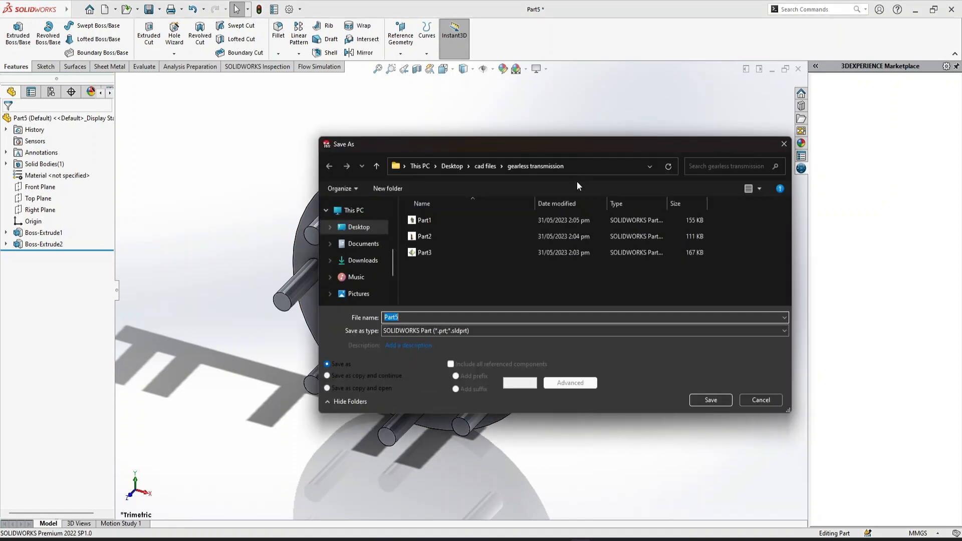
left_click(457, 167)
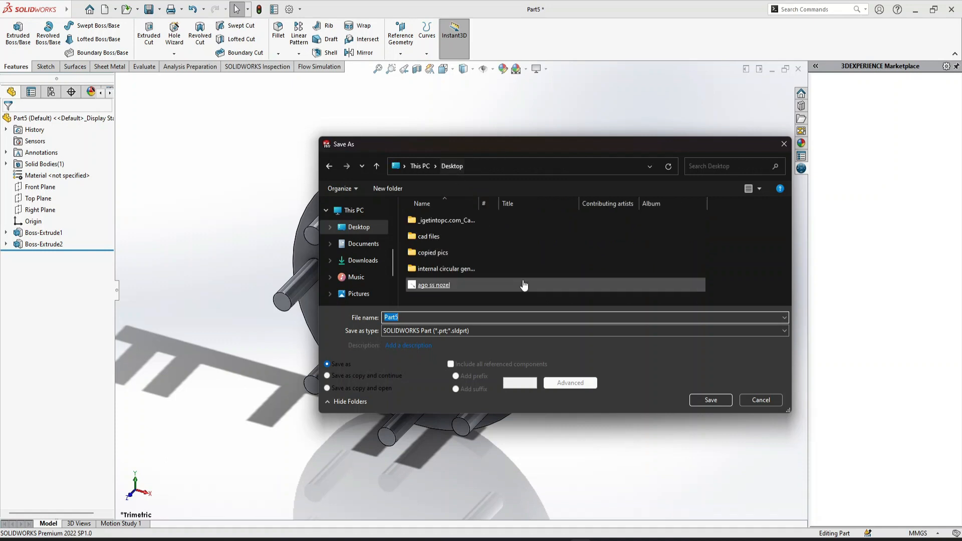
right_click(687, 294)
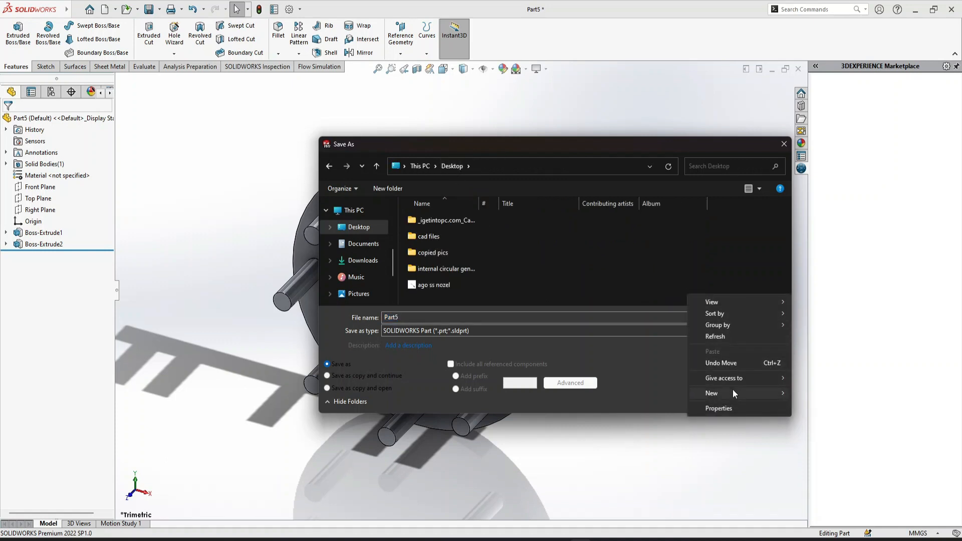
left_click(747, 389)
left_click(814, 394)
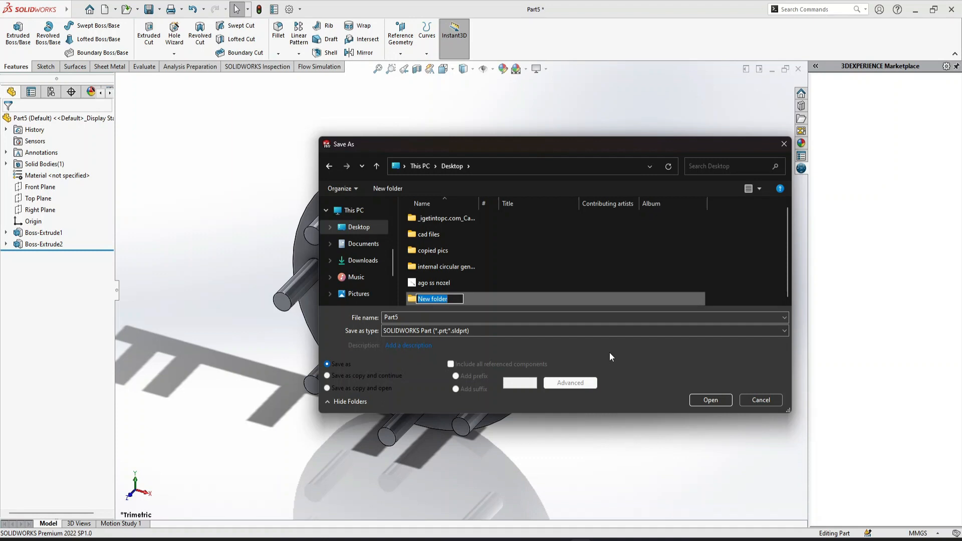
type("gearles")
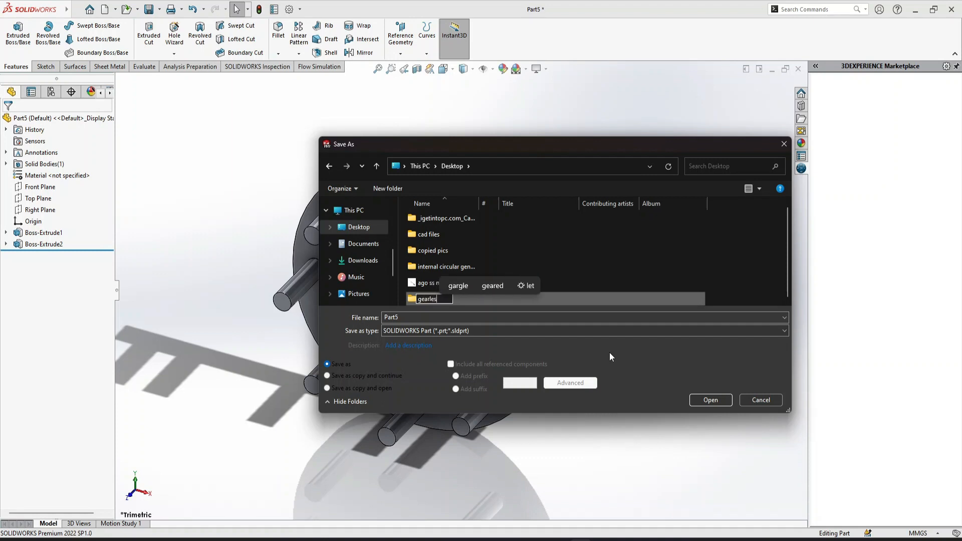
type("s trans")
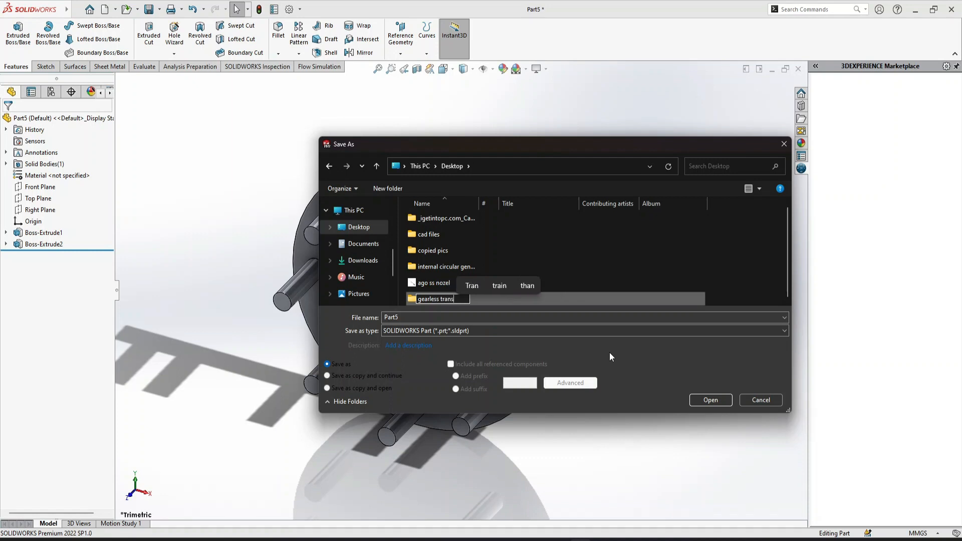
type("mission")
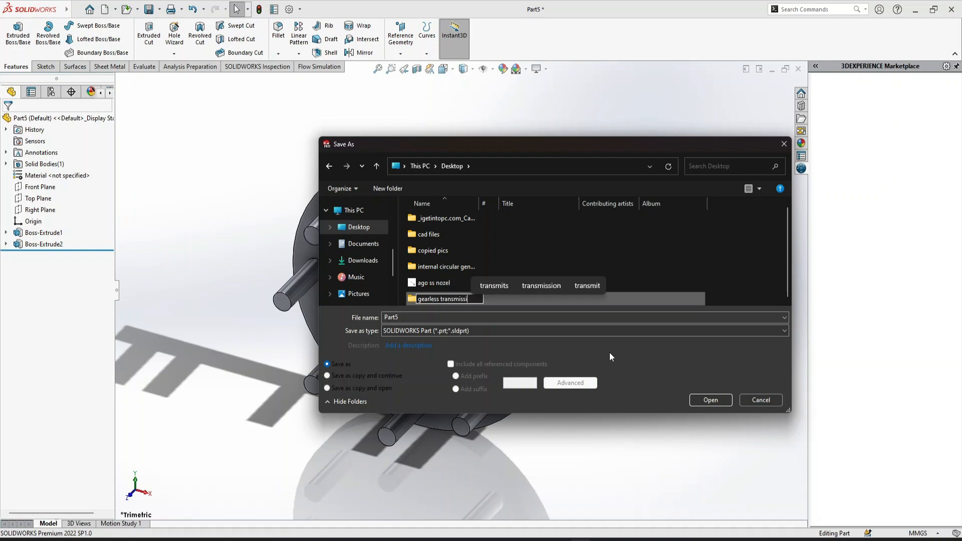
key("Return")
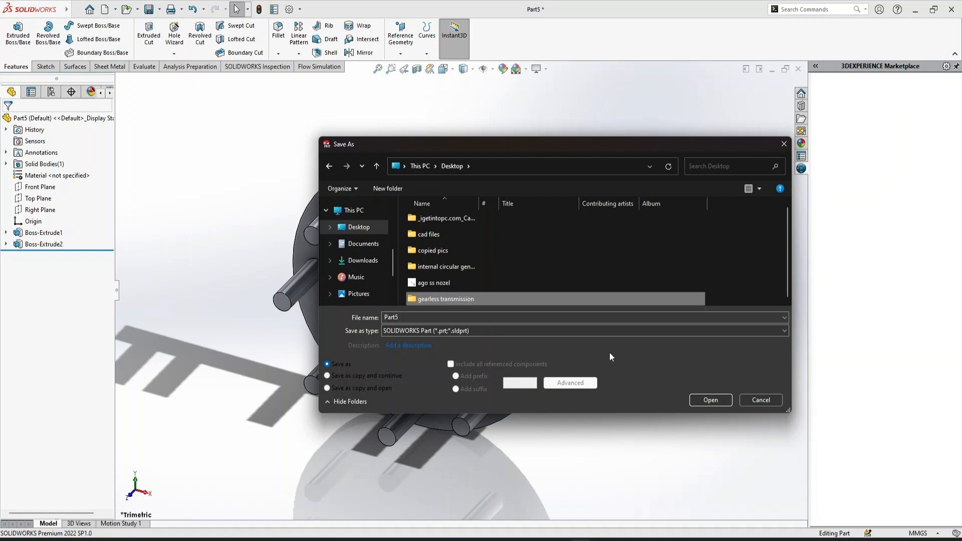
Save the part as "disc" in the new gearless transmission folder
key("Return")
double_click(474, 317)
type("disc")
key("Return")
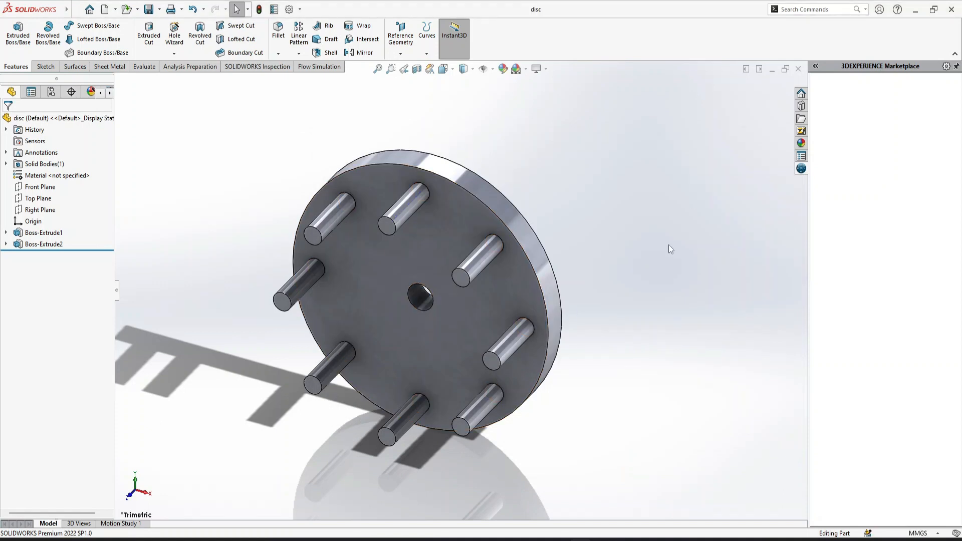
Colour the whole disc part light yellow (RGB 255, 255, 128)
left_click(502, 69)
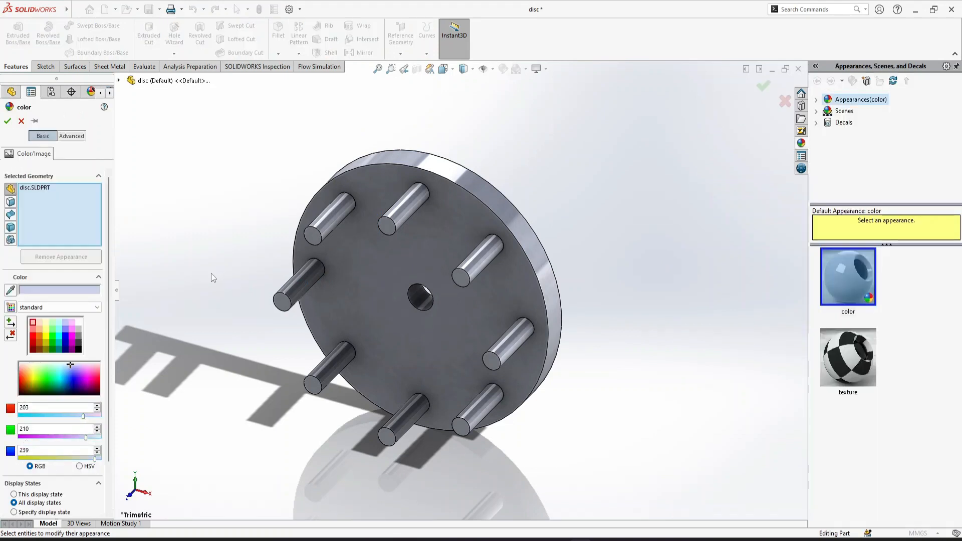
left_click(46, 330)
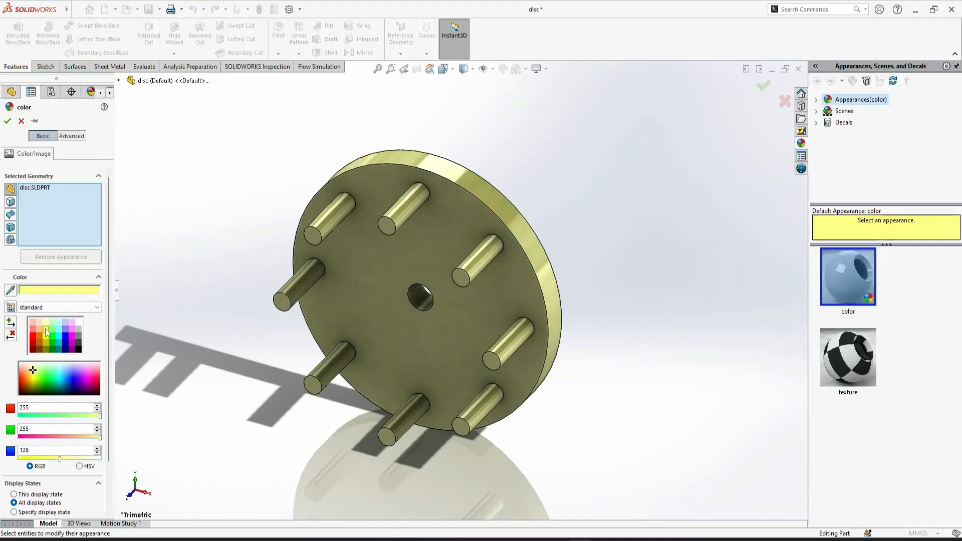
left_click(7, 121)
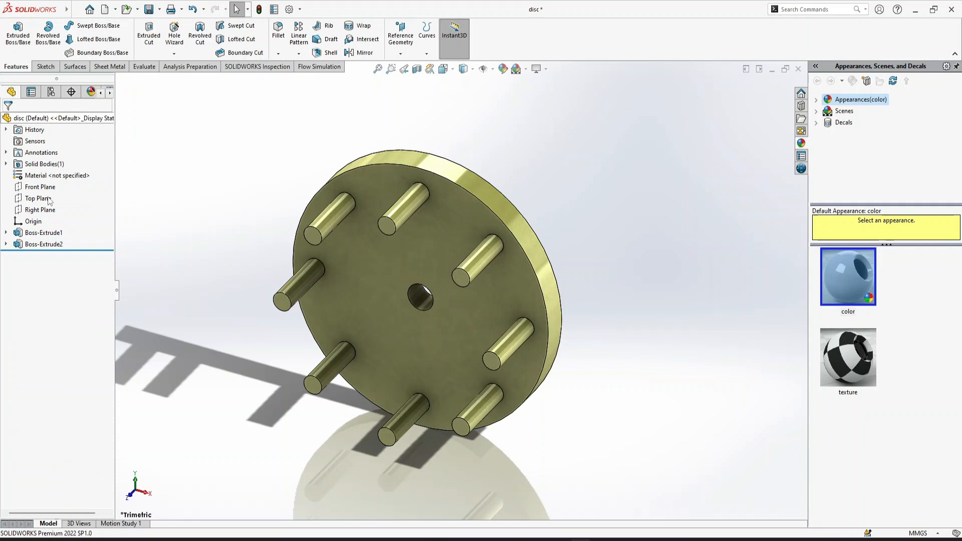
Colour the pin extrusion dark grey (RGB 64, 64, 64)
left_click(52, 249)
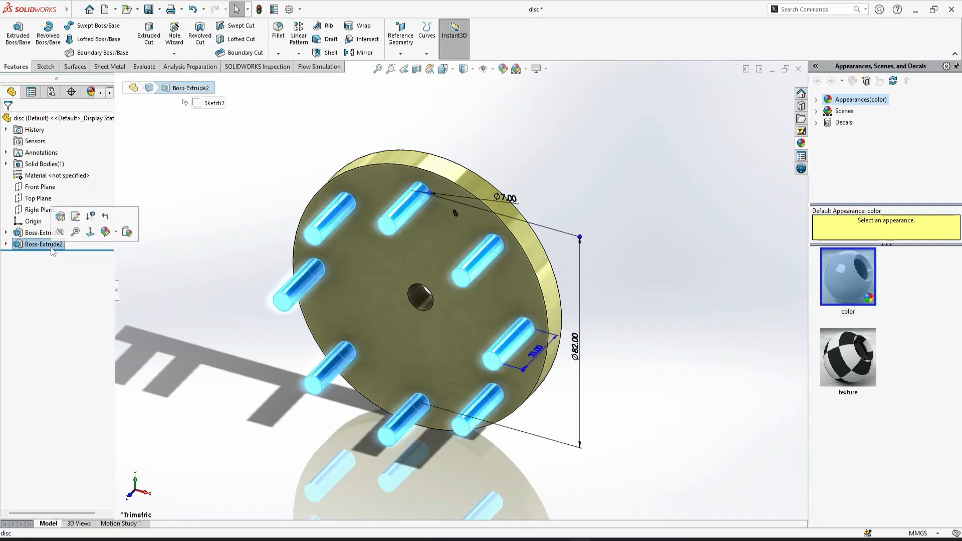
left_click(502, 69)
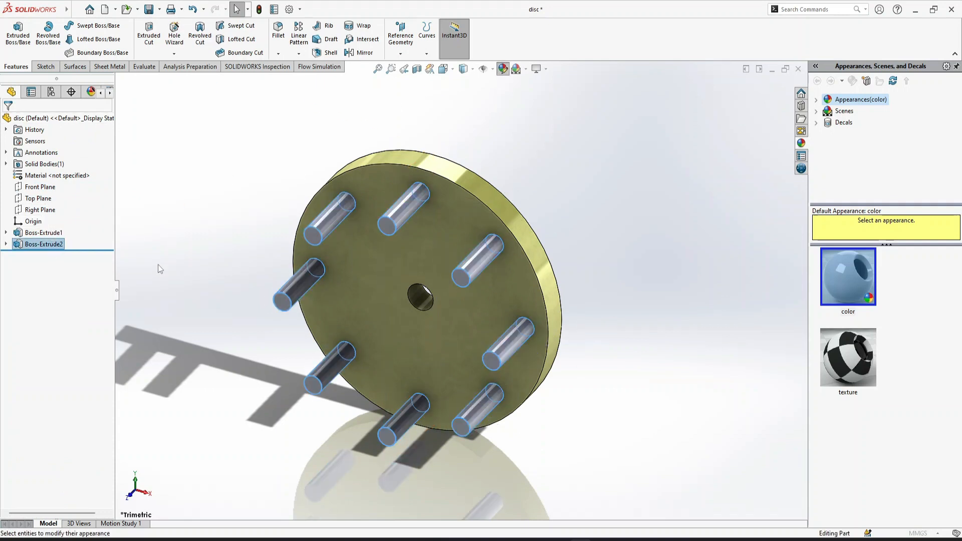
left_click(80, 345)
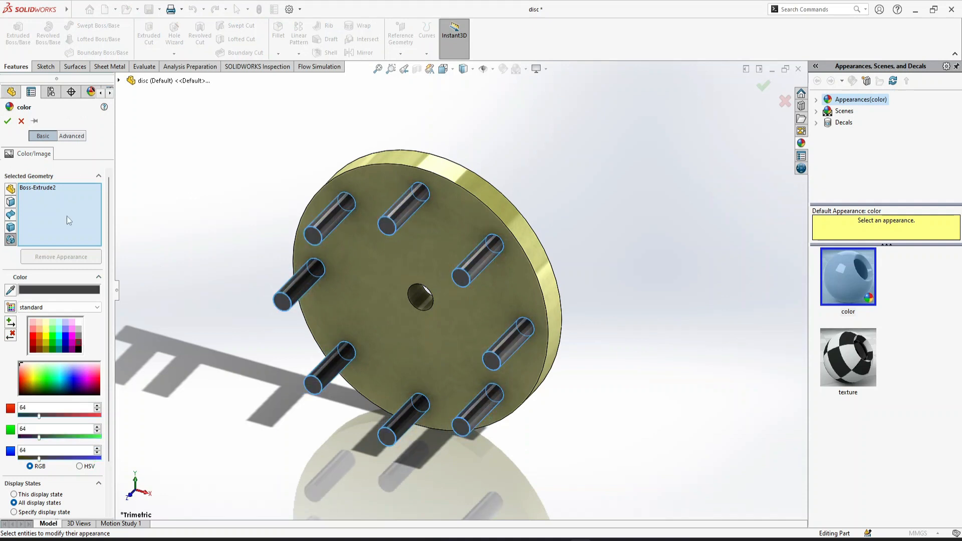
left_click(8, 120)
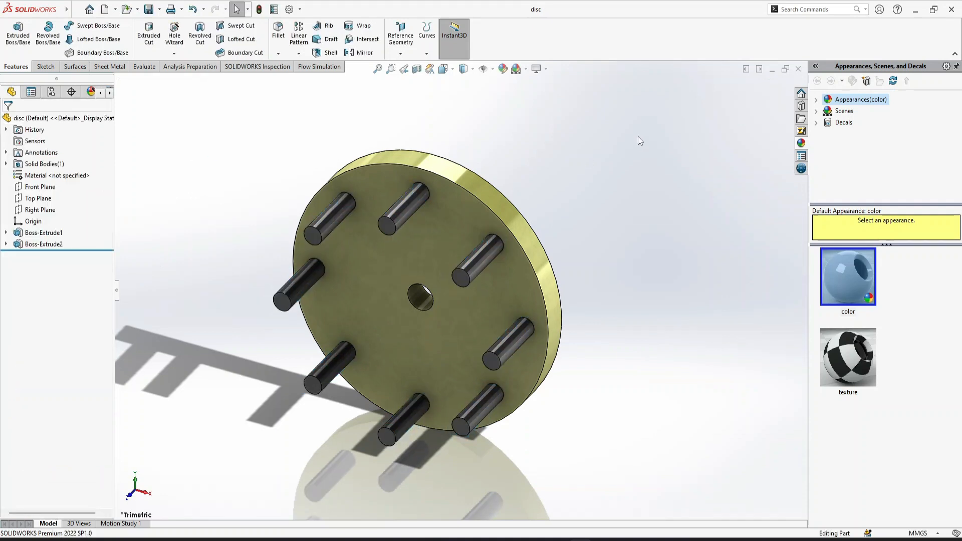
Close the disc part and create a new part document
left_click(798, 68)
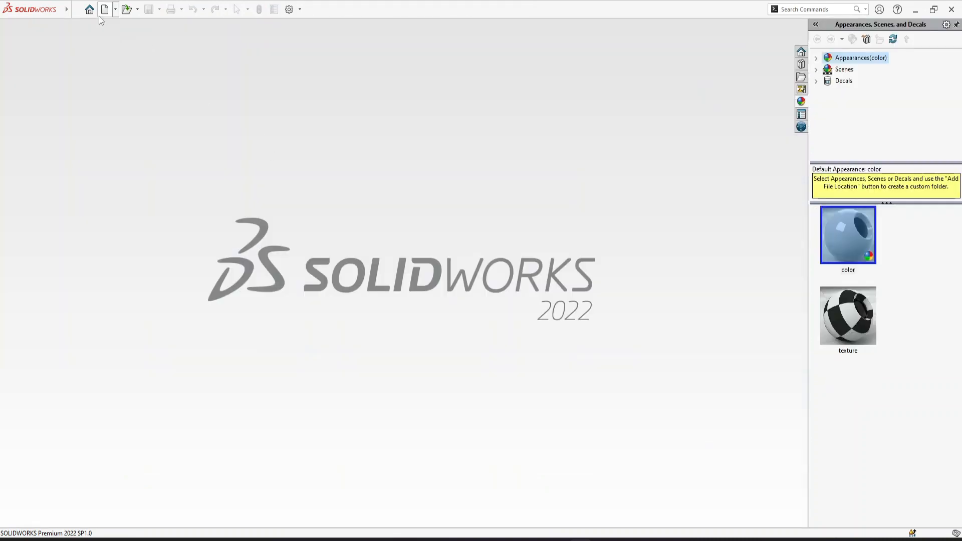
left_click(104, 13)
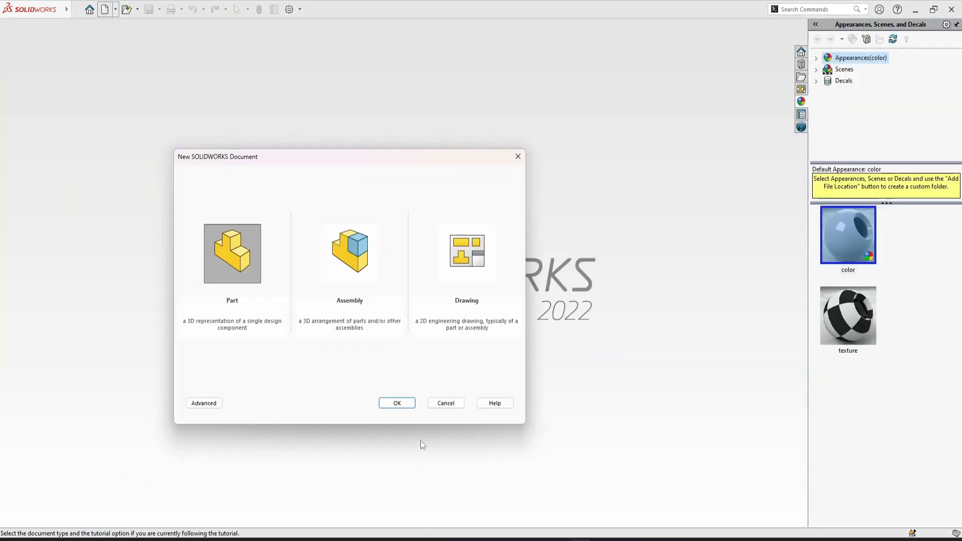
left_click(392, 406)
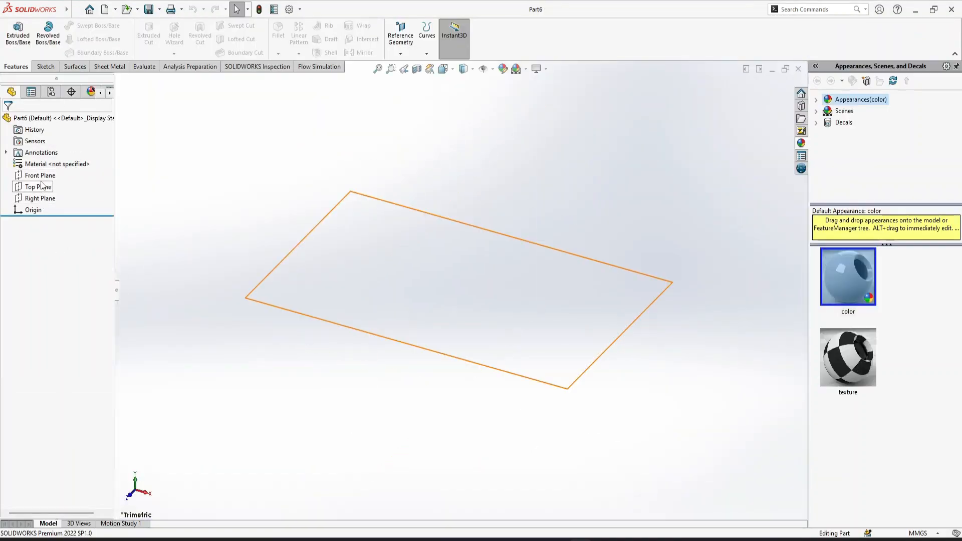
On the Front Plane, sketch a closed L-shaped profile with its outer corner at the origin and an upright leg about 10 mm thick
left_click(42, 176)
left_click(50, 165)
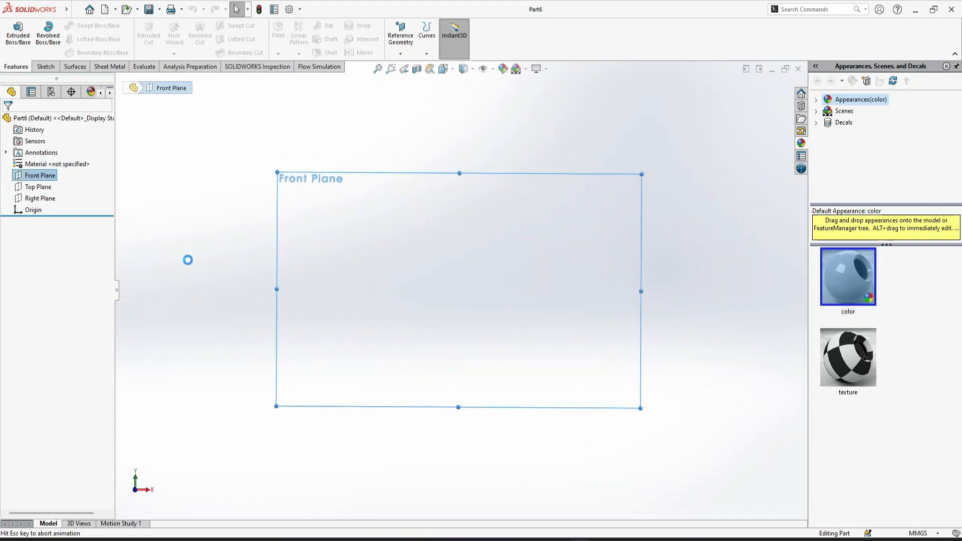
left_click(66, 26)
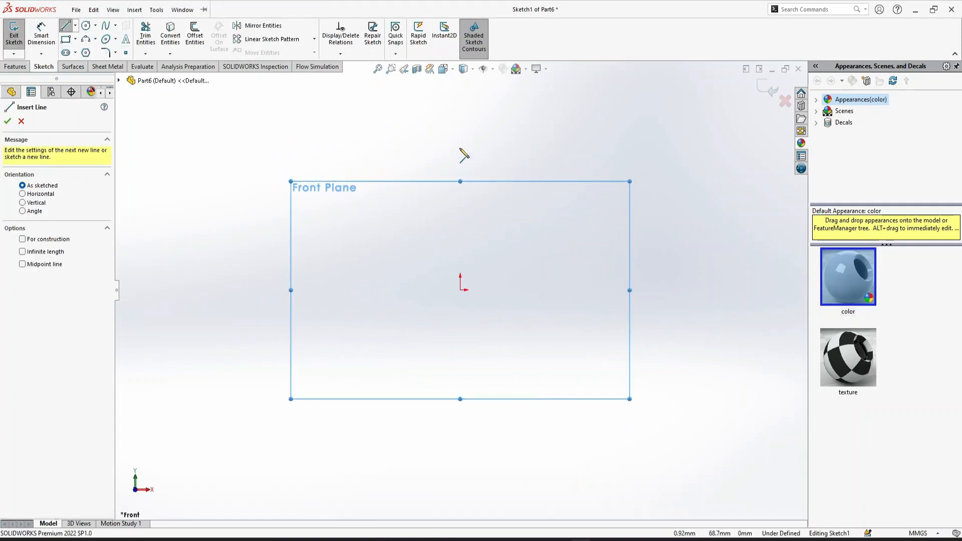
left_click(460, 111)
left_click(460, 289)
left_click(592, 290)
left_click(591, 273)
left_click(479, 273)
left_click(479, 110)
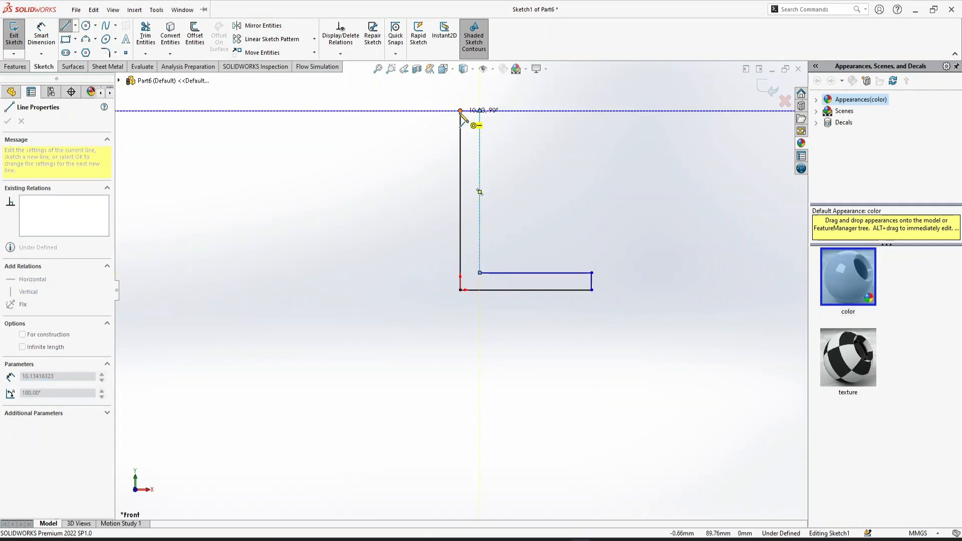
left_click(460, 111)
key("Escape")
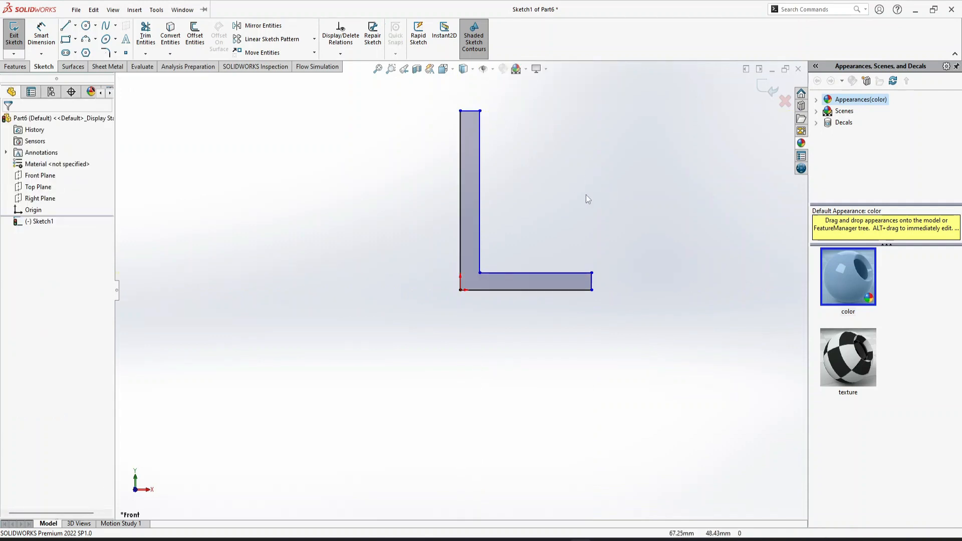
Make the end edges of the L-profile's upright and horizontal legs equal in length
left_click(473, 111)
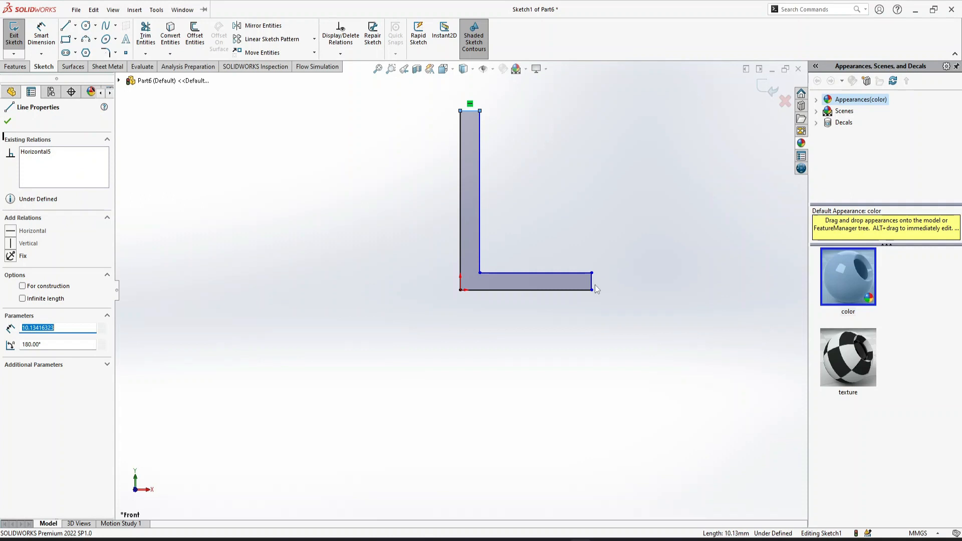
left_click(592, 284, "ctrl")
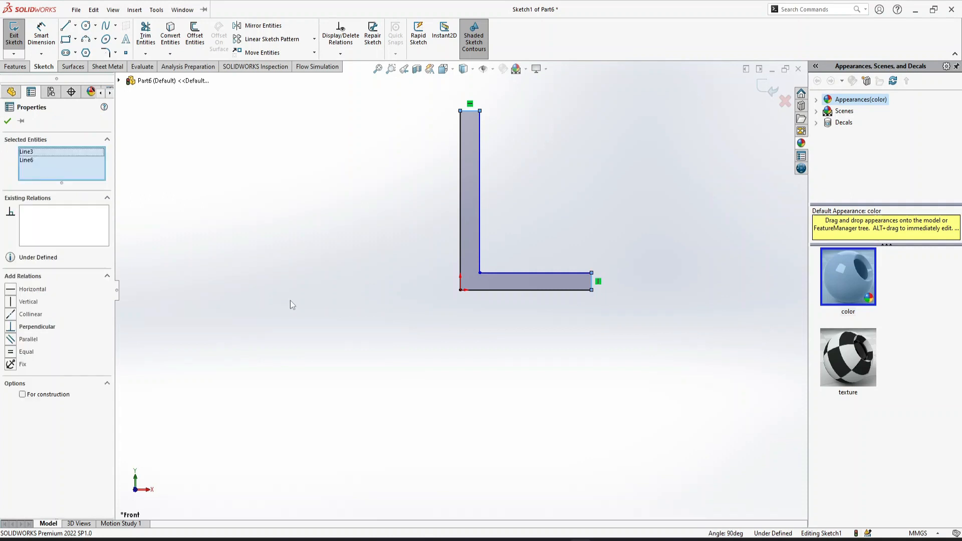
left_click(16, 352)
left_click(179, 321)
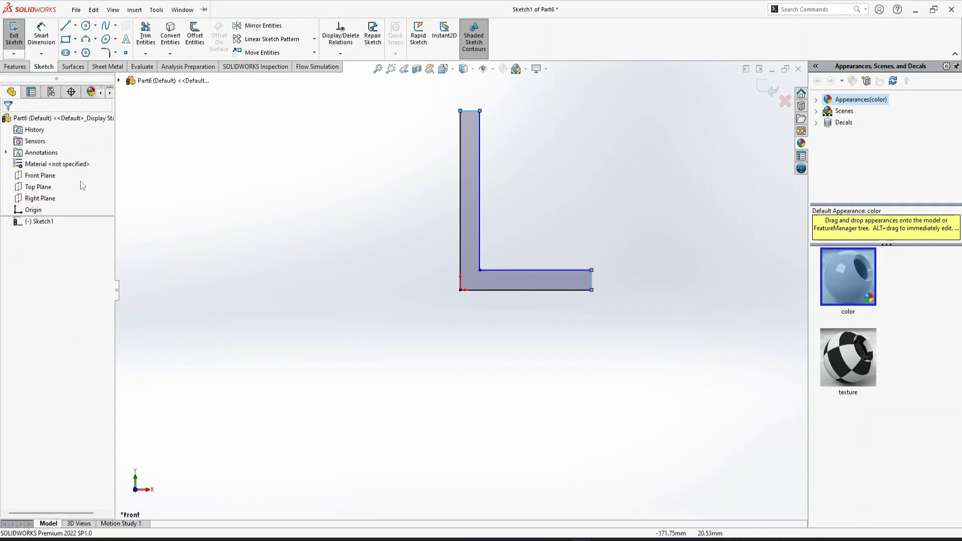
Dimension the L-profile's outer base edge to 40 mm and its outer upright edge to 80 mm
left_click(41, 34)
left_click(529, 290)
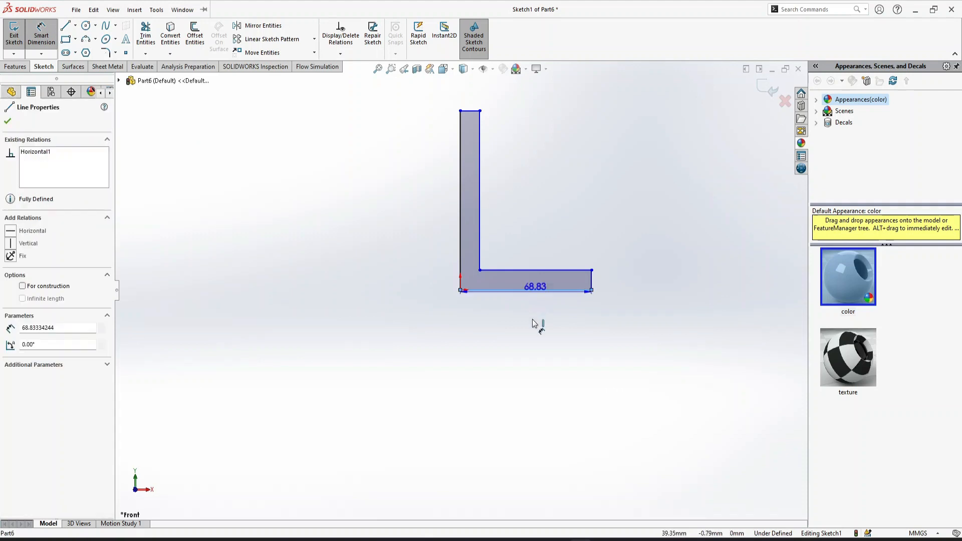
left_click(532, 319)
type("40")
key("Return")
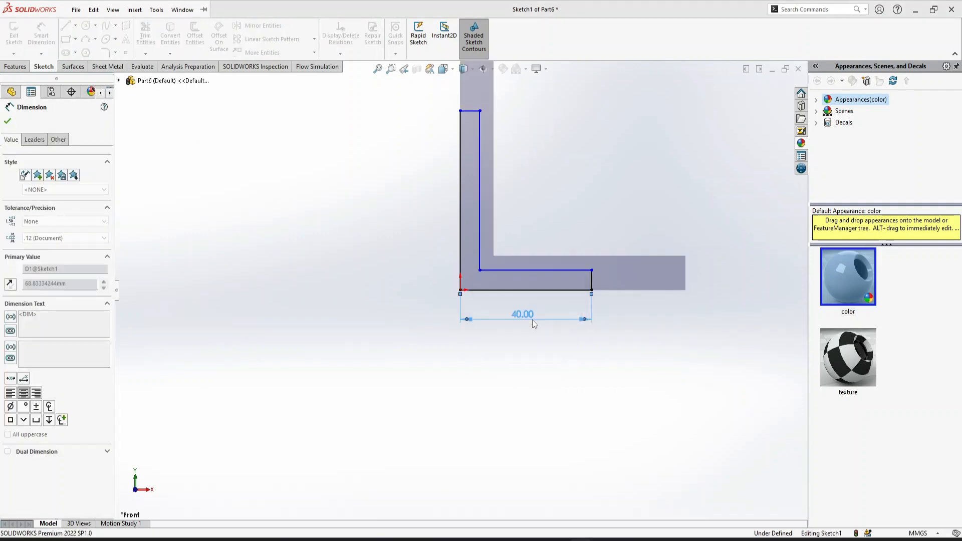
left_click(460, 218)
left_click(437, 226)
type("80")
key("Return")
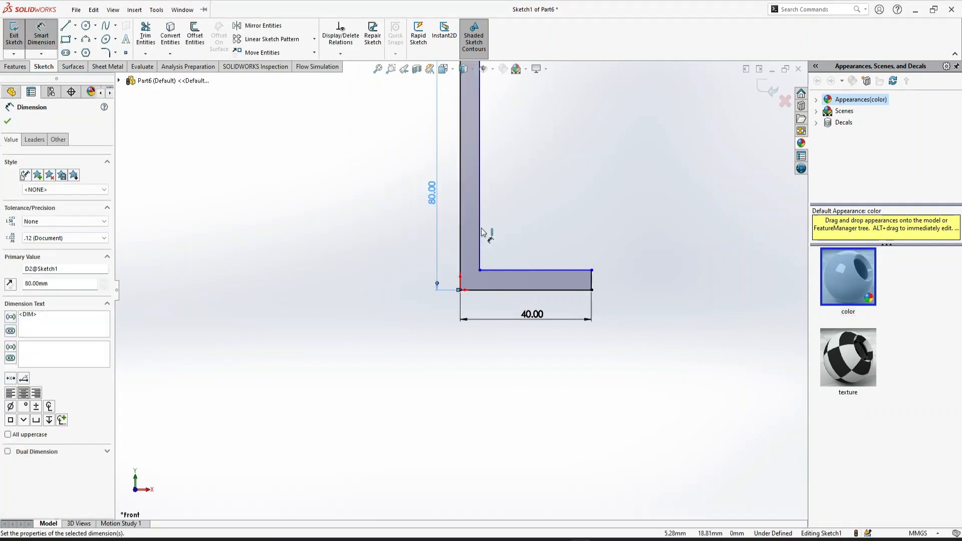
Dimension the end edge of the horizontal leg to set its thickness to 6 mm
left_click(592, 280)
left_click(628, 314)
key("Return")
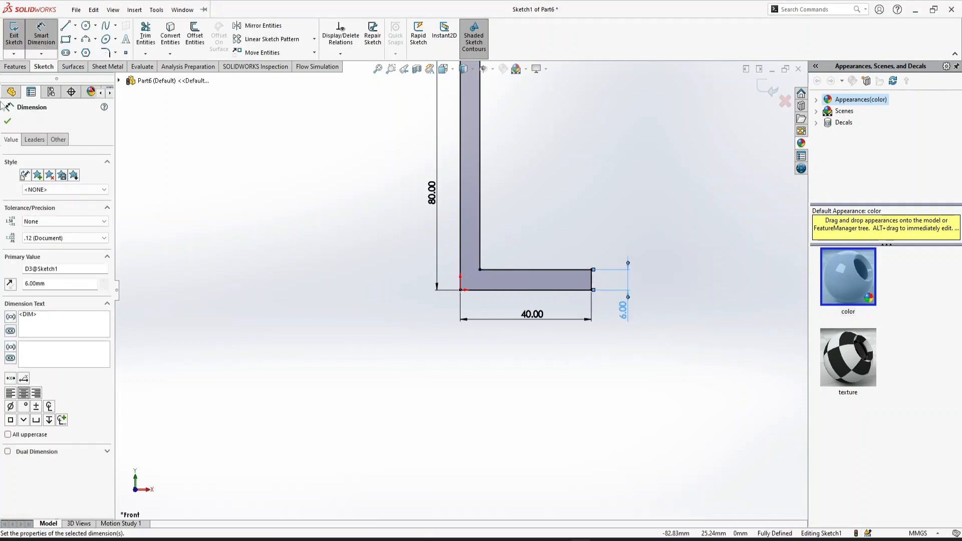
key("Escape")
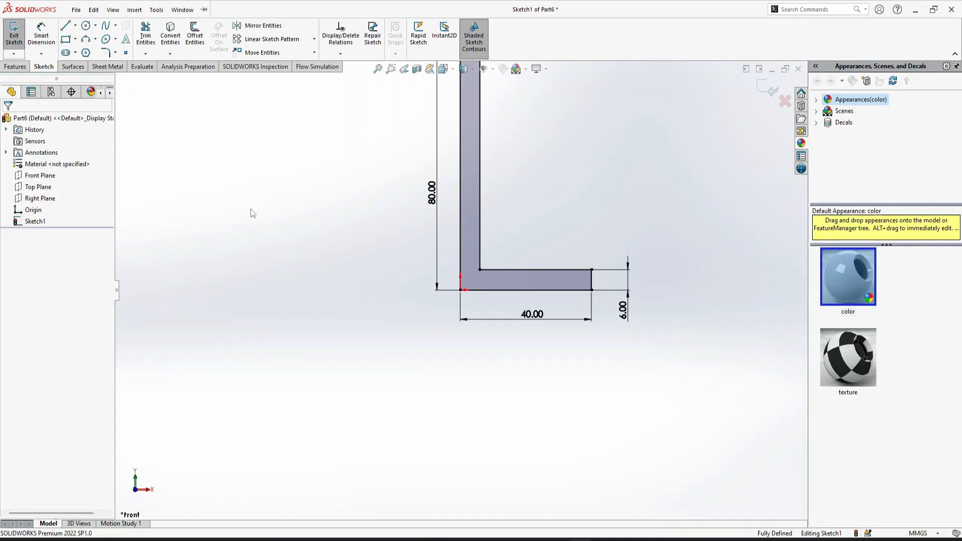
Extrude the L-shaped profile 30 mm to one side of the sketch plane
key("ctrl+7")
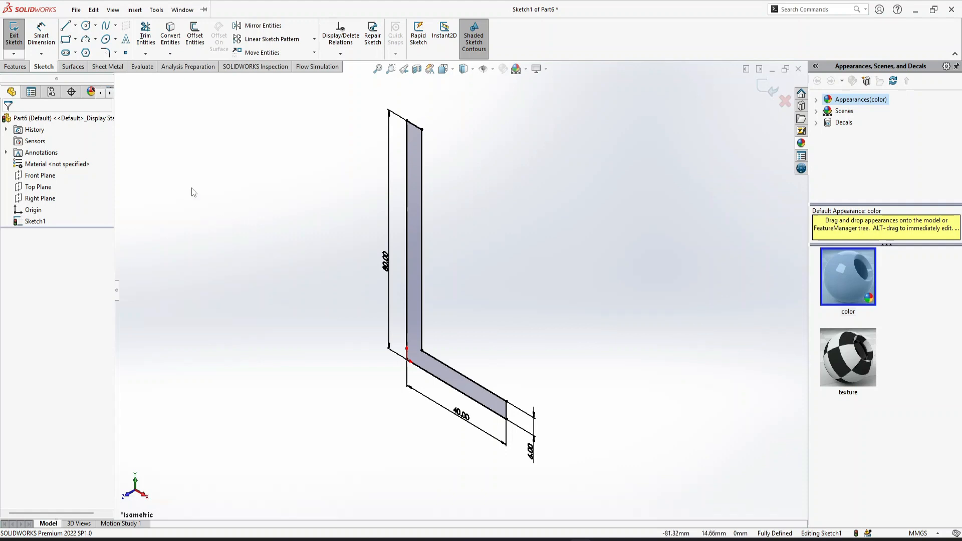
left_click(15, 66)
left_click(18, 41)
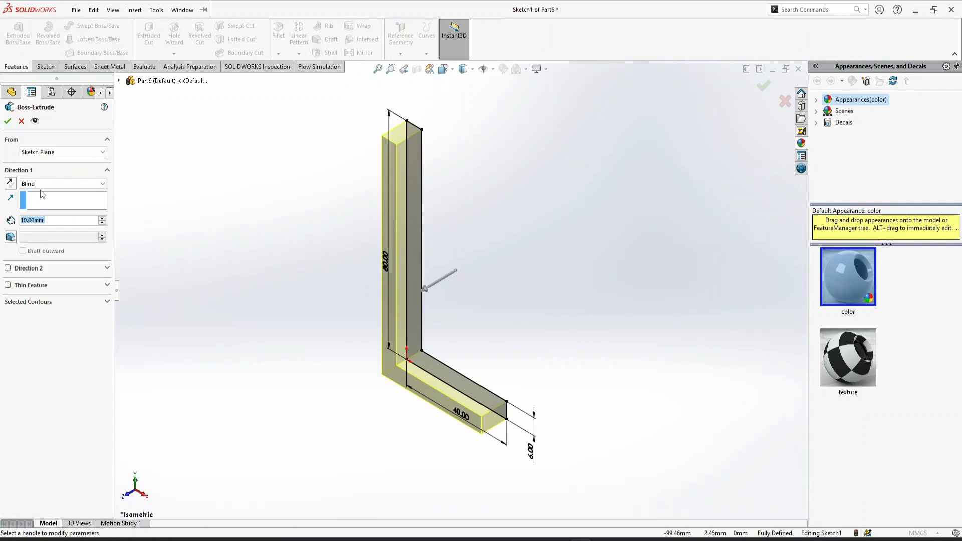
type("30")
key("Return")
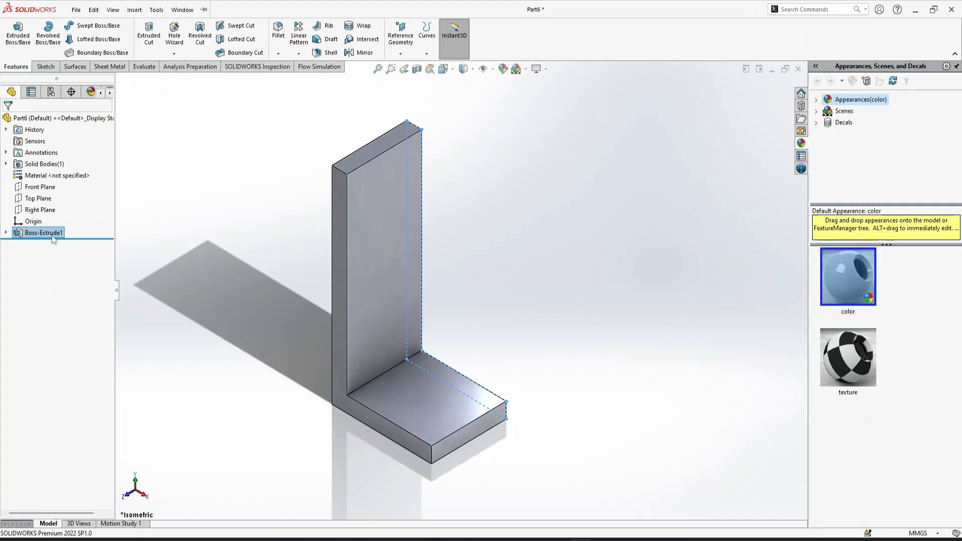
Edit the bracket's extrusion so its end condition is Mid Plane
left_click(70, 232)
key("F2")
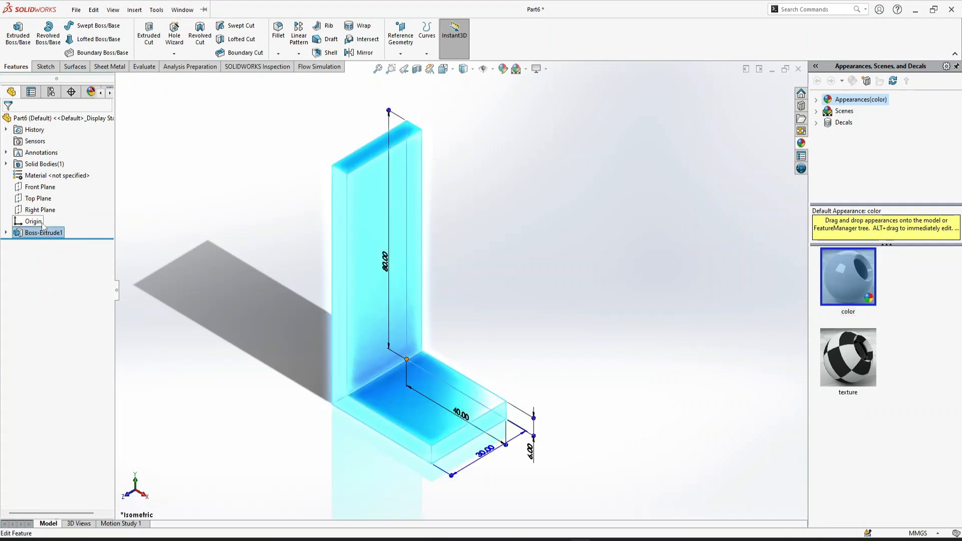
right_click(45, 234)
left_click(65, 204)
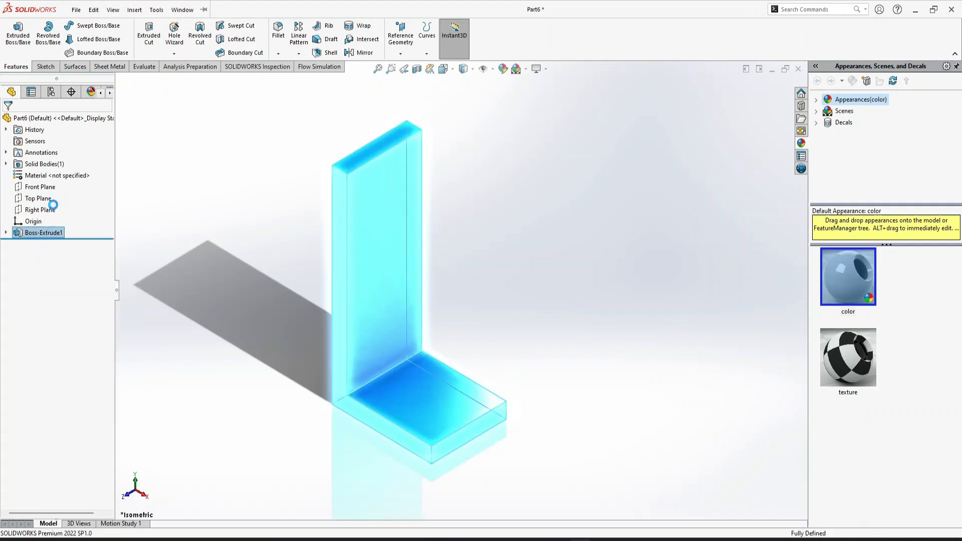
left_click(74, 152)
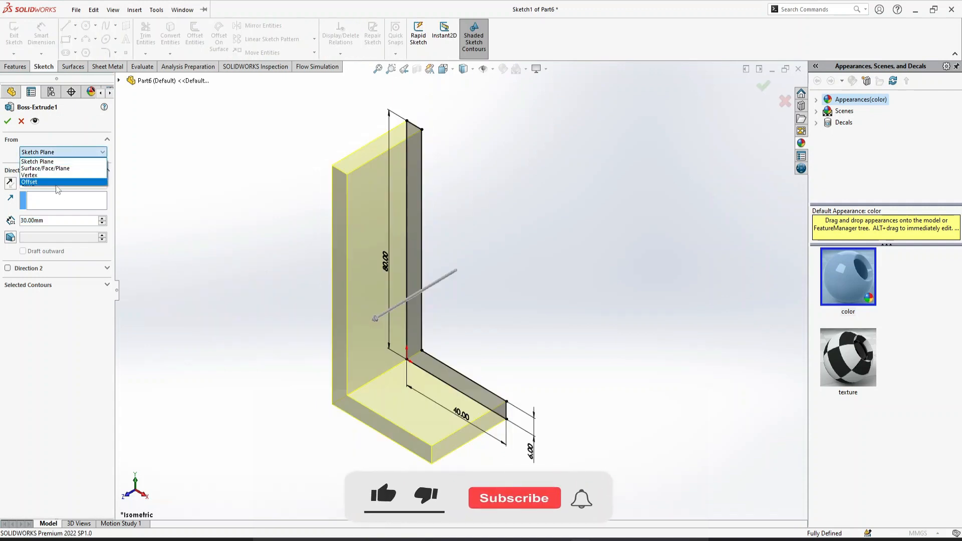
left_click(160, 169)
left_click(63, 182)
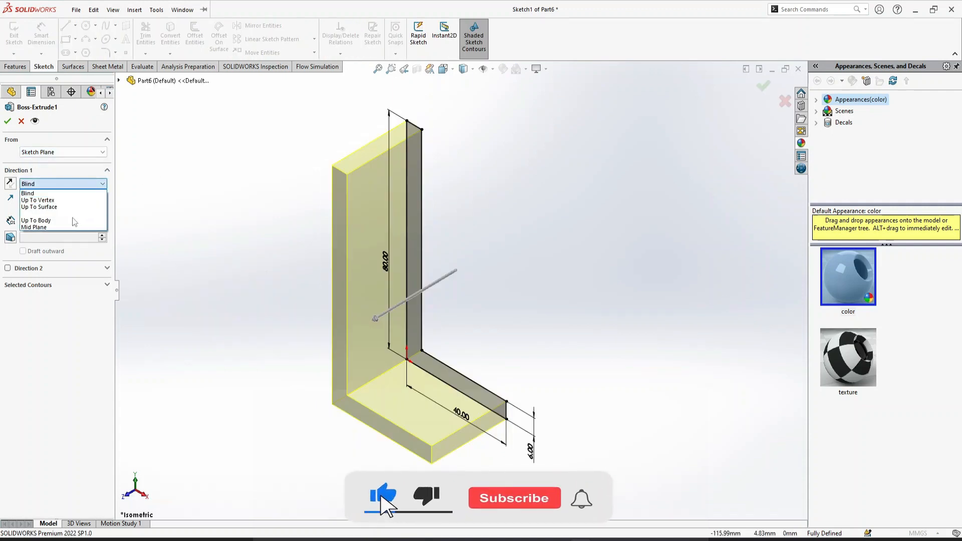
left_click(32, 231)
left_click(8, 121)
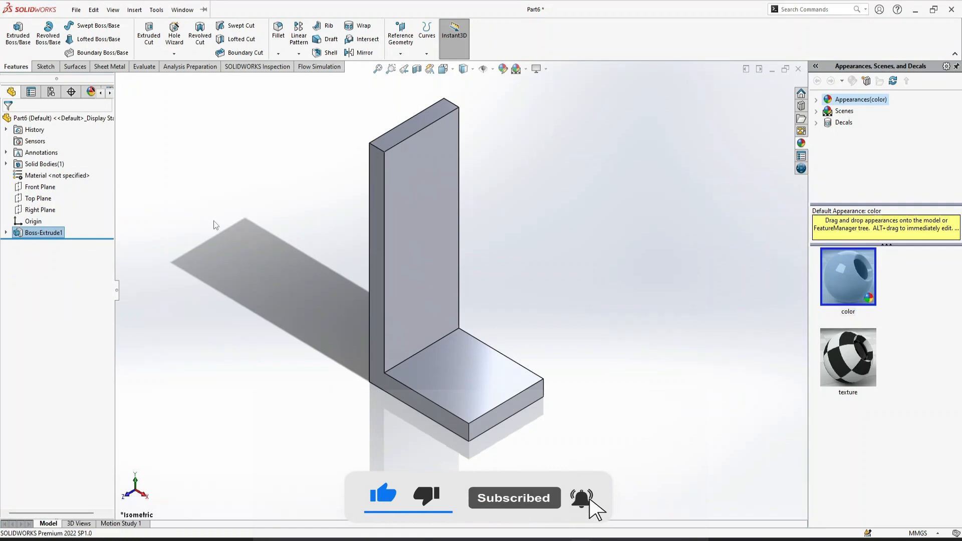
Sketch a circle about 9.6 mm in diameter on the upright leg's outer face, vertically above the origin at about 50 mm
left_click(406, 235)
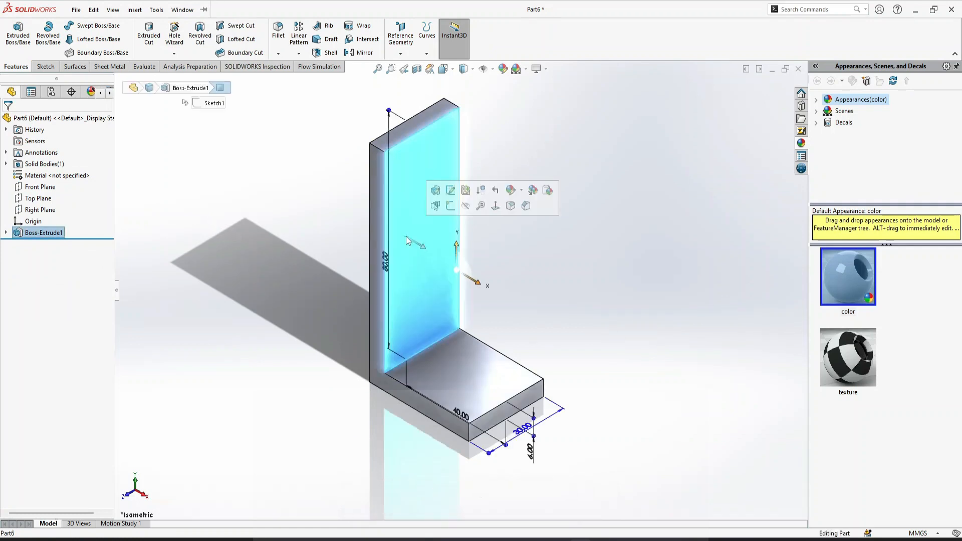
middle_click_drag(287, 300, 425, 263)
left_click(452, 250)
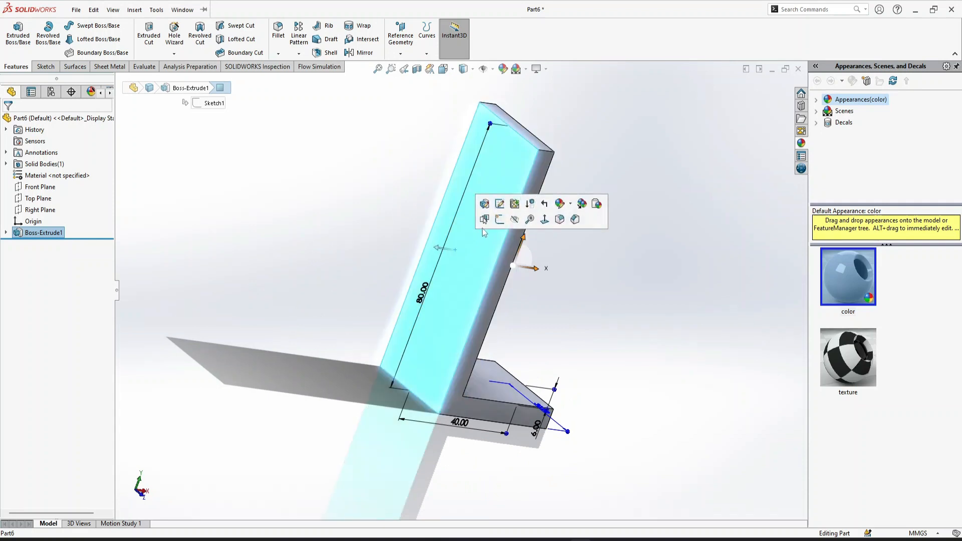
left_click(496, 220)
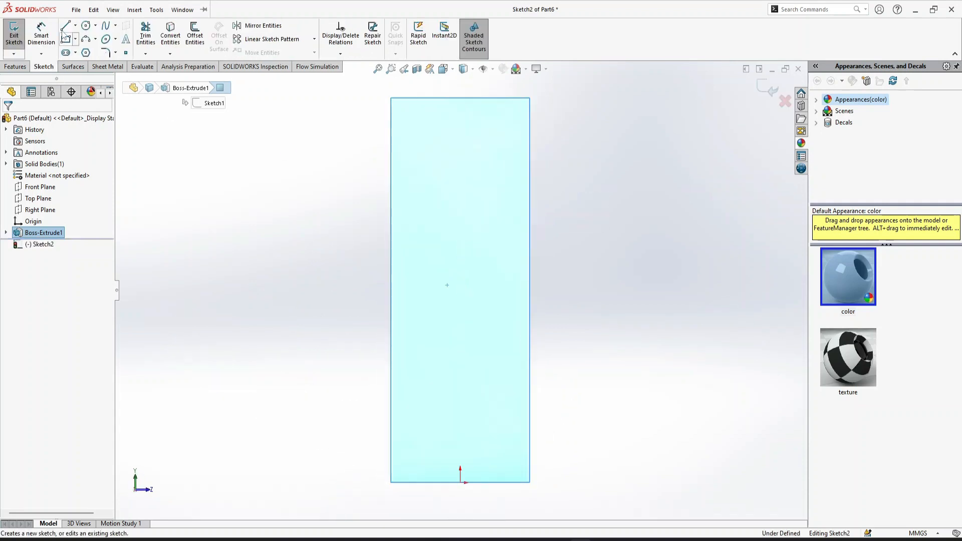
left_click(86, 26)
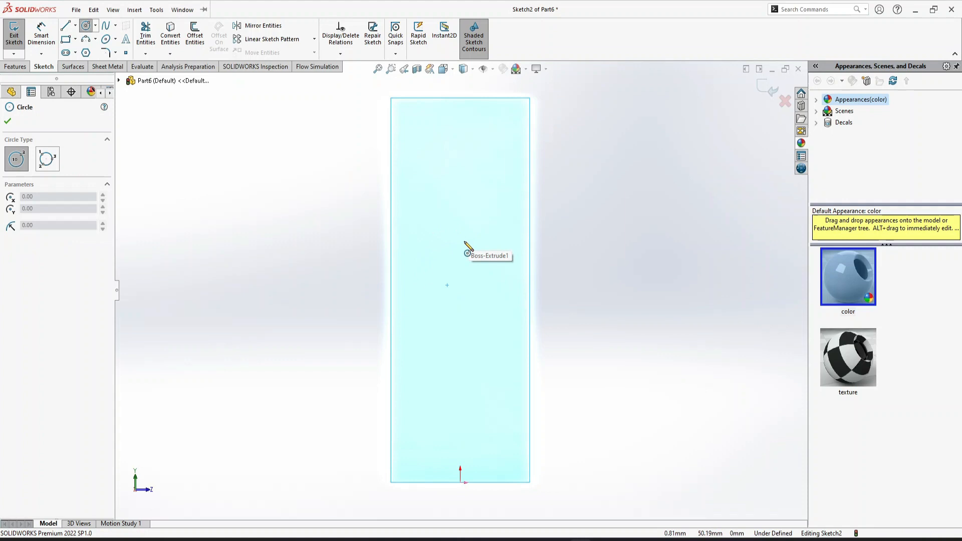
left_click(460, 241)
left_click(476, 225)
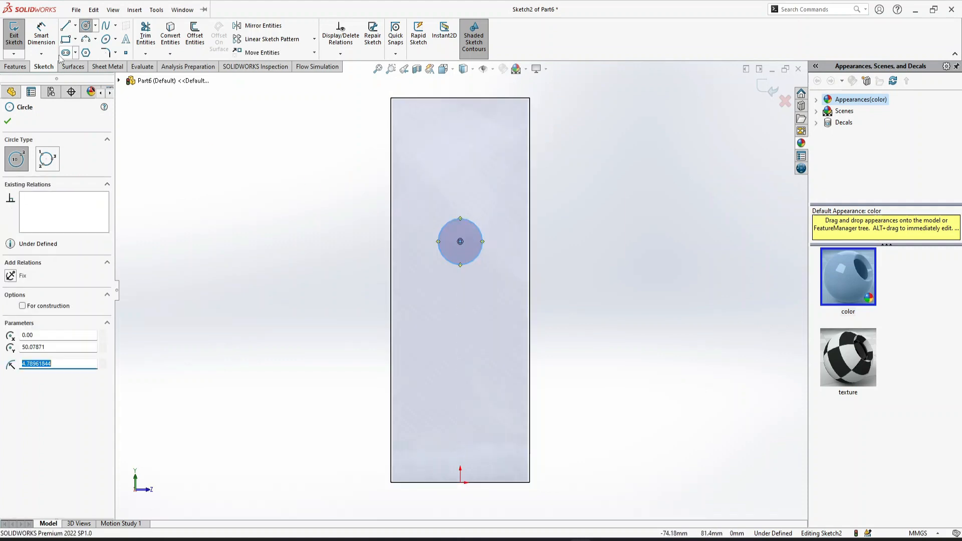
Set the circle's diameter to 10 mm
left_click(52, 46)
left_click(475, 258)
left_click(575, 255)
type("10")
key("Return")
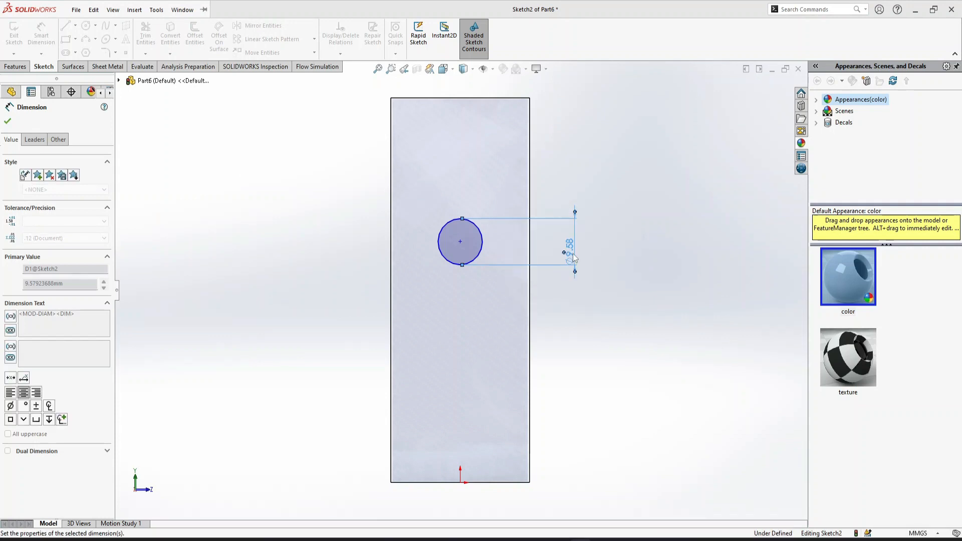
Set the vertical distance from the origin to the circle's centre to 65 mm
left_click(459, 243)
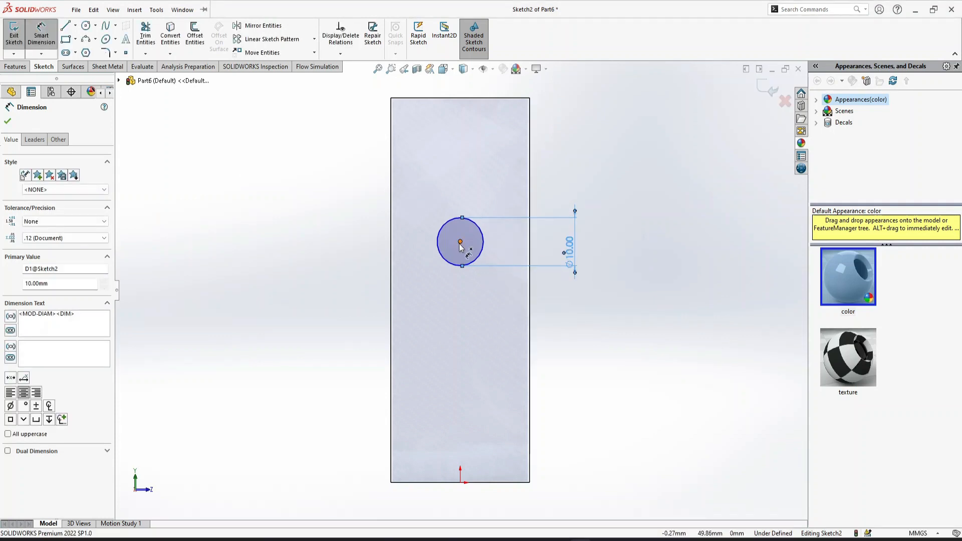
left_click(461, 483)
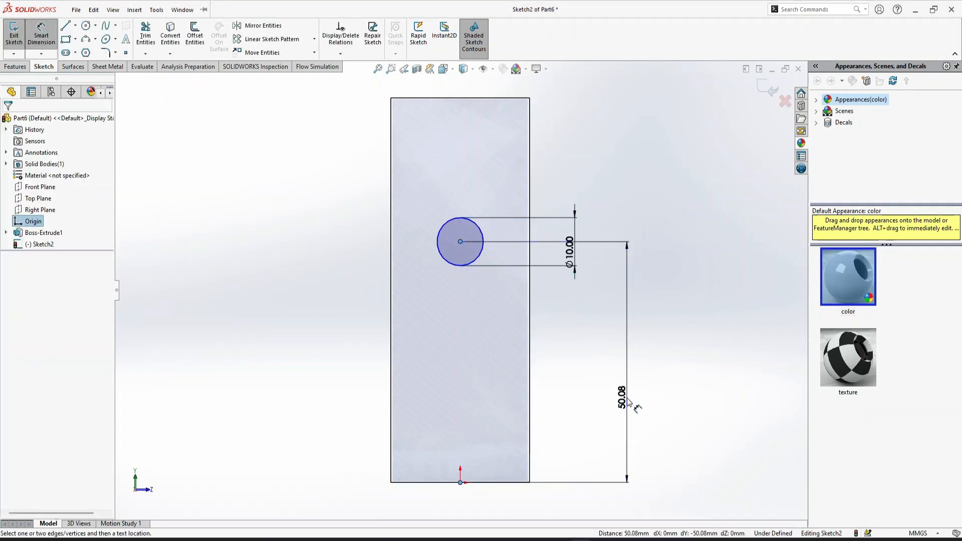
left_click(624, 401)
type("65")
key("Return")
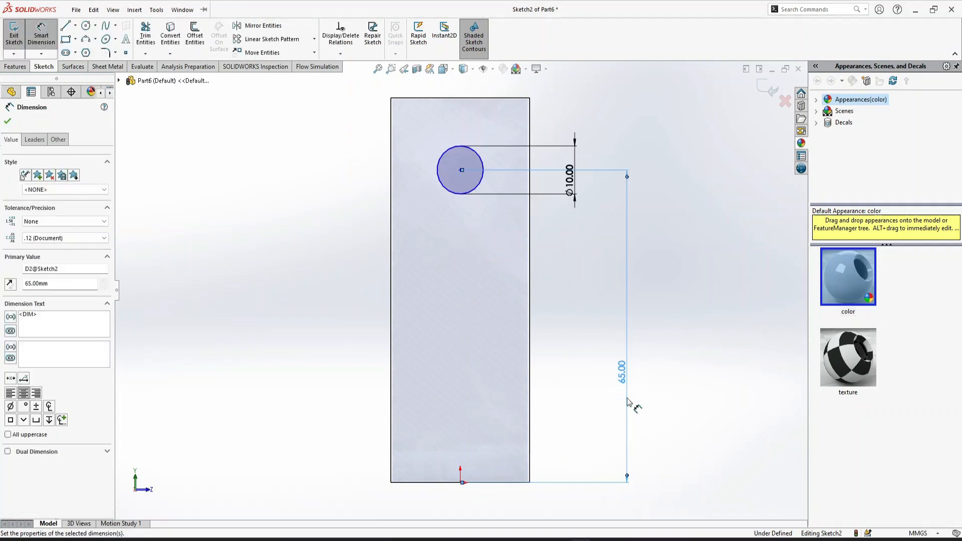
left_click(8, 123)
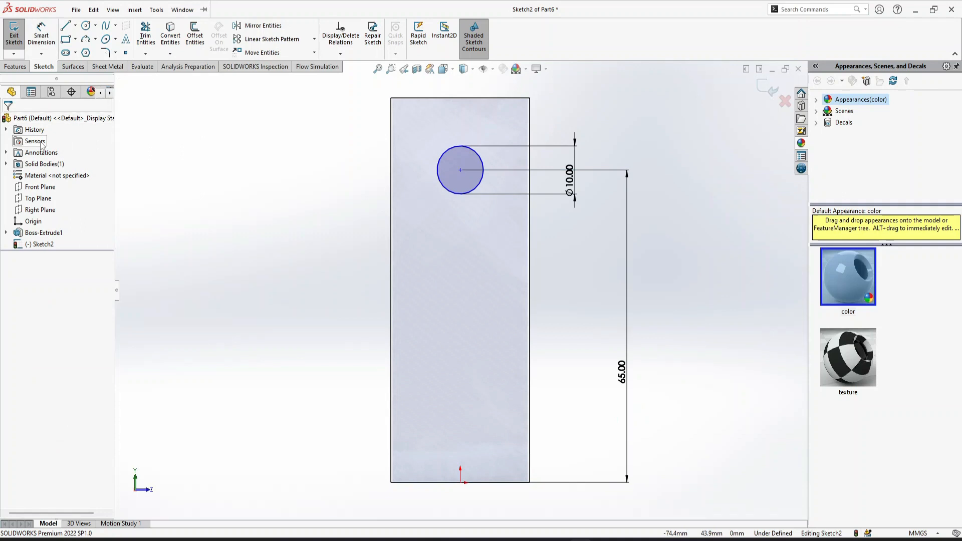
Cut the circle through the upright leg with an Extruded Cut and return to the isometric view
left_click(15, 67)
left_click(149, 32)
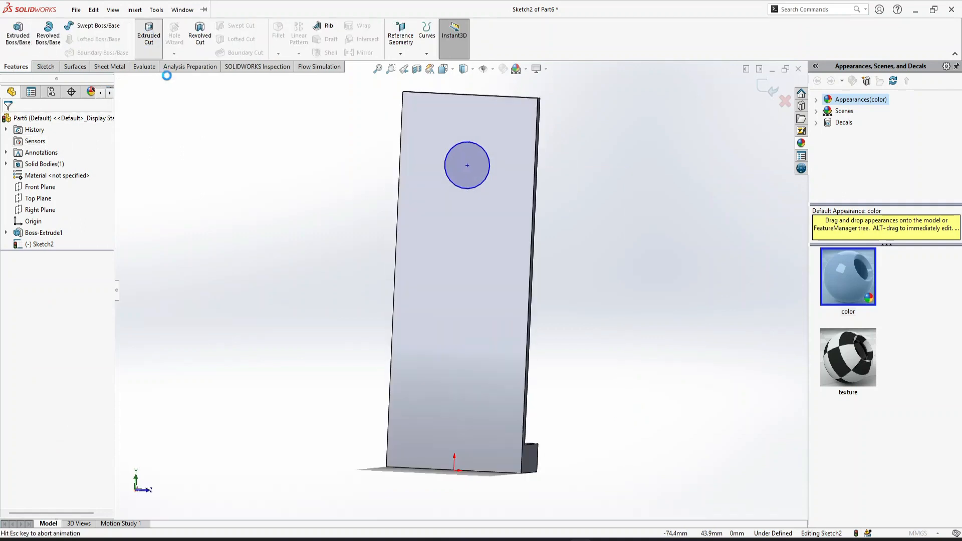
left_click(7, 122)
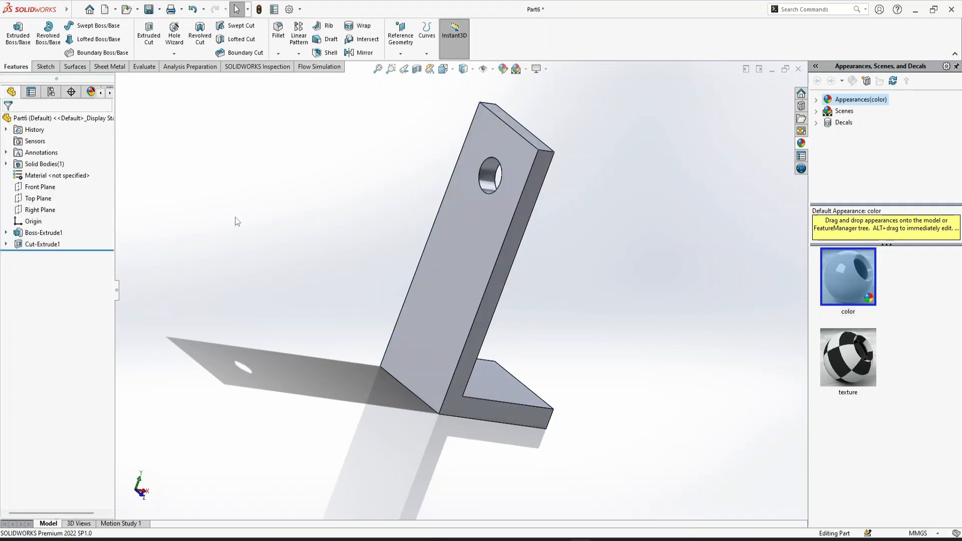
key("ctrl+7")
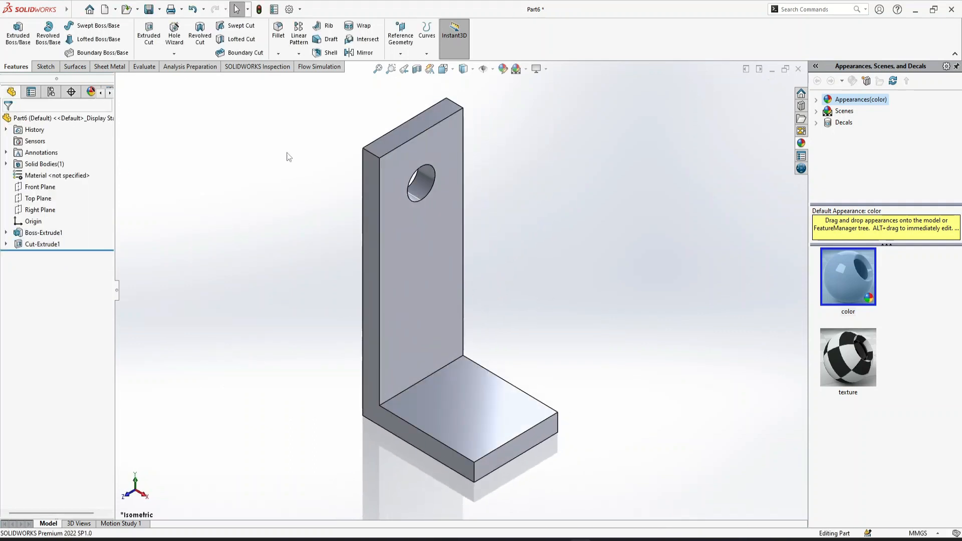
Fillet the two top corner edges of the upright leg with a 10 mm radius
left_click(283, 50)
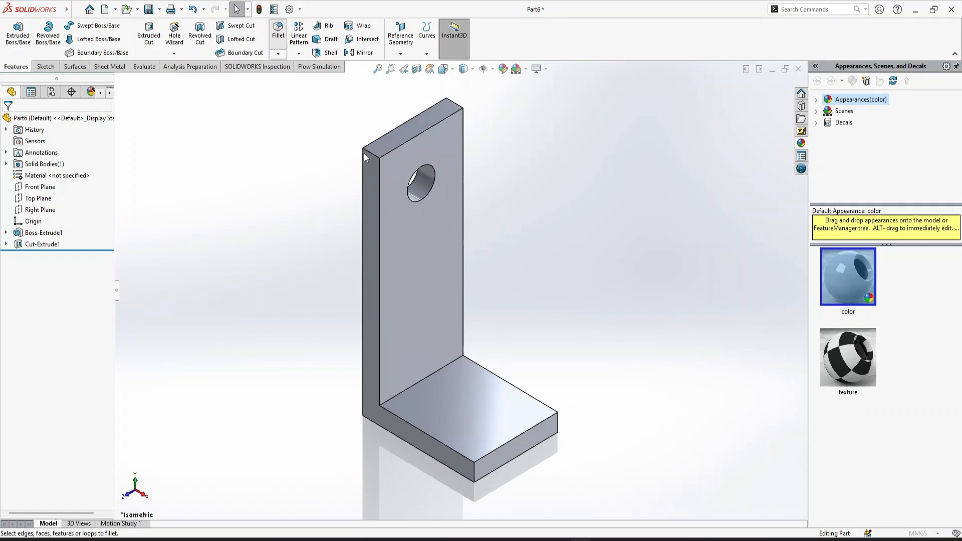
left_click(368, 153)
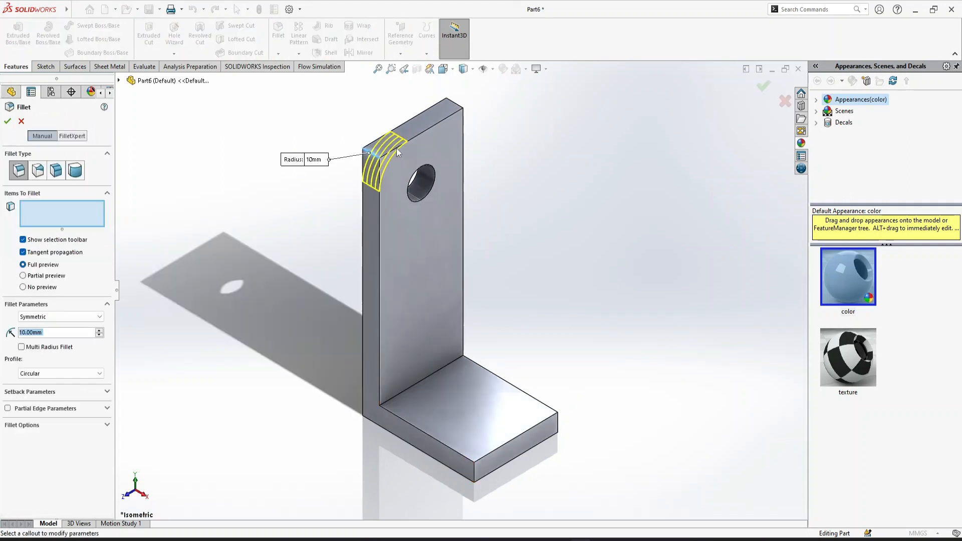
left_click(461, 107)
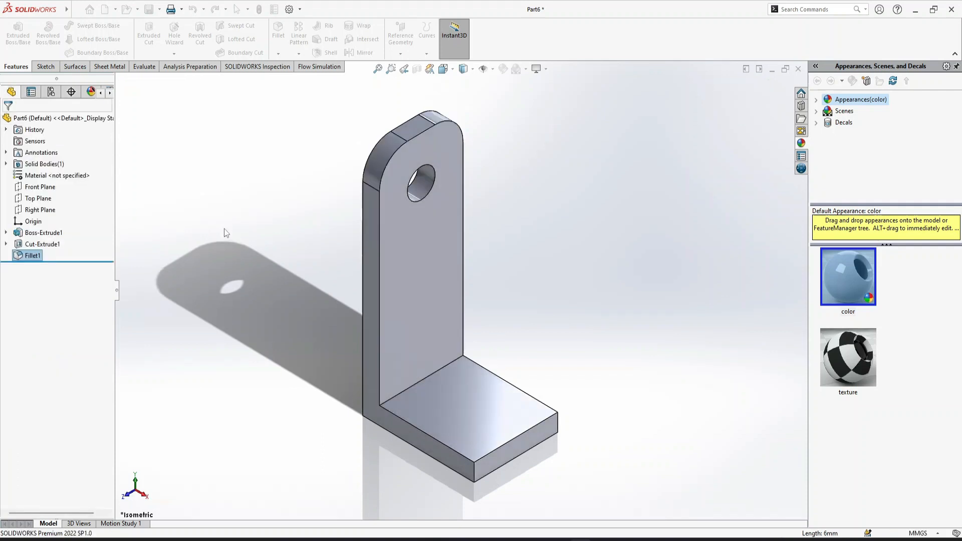
Fillet the two free corner edges of the horizontal base leg with a 3 mm radius
left_click(278, 36)
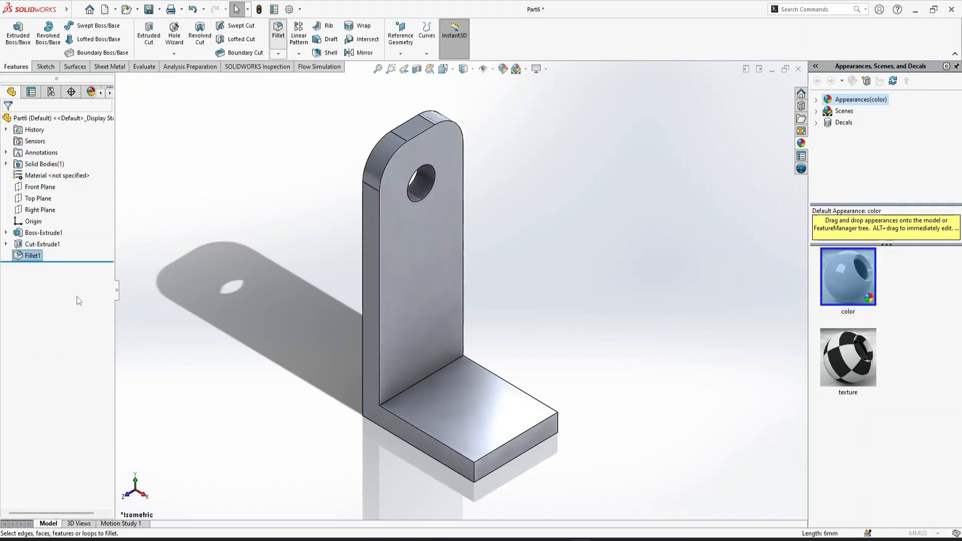
left_click(475, 471)
left_click(556, 427)
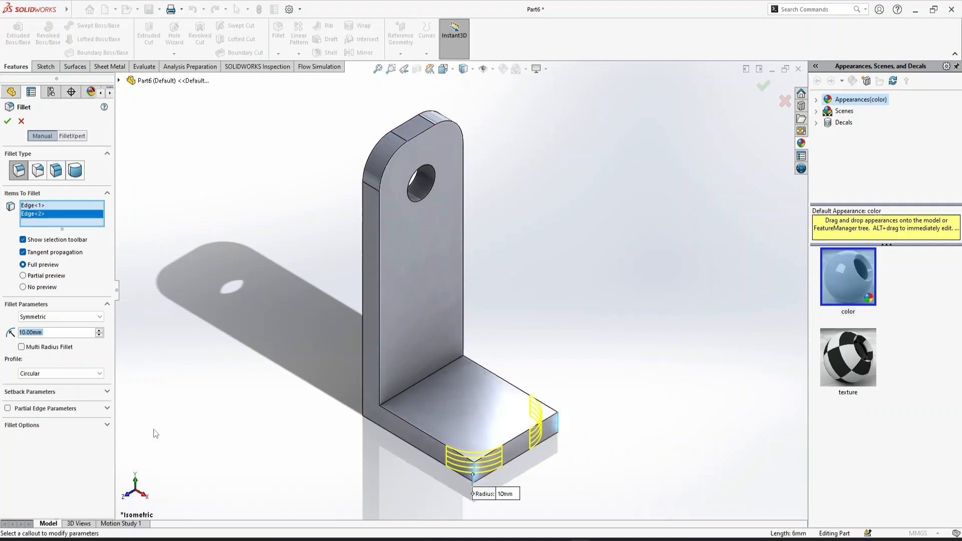
type("3")
key("Return")
key("Return")
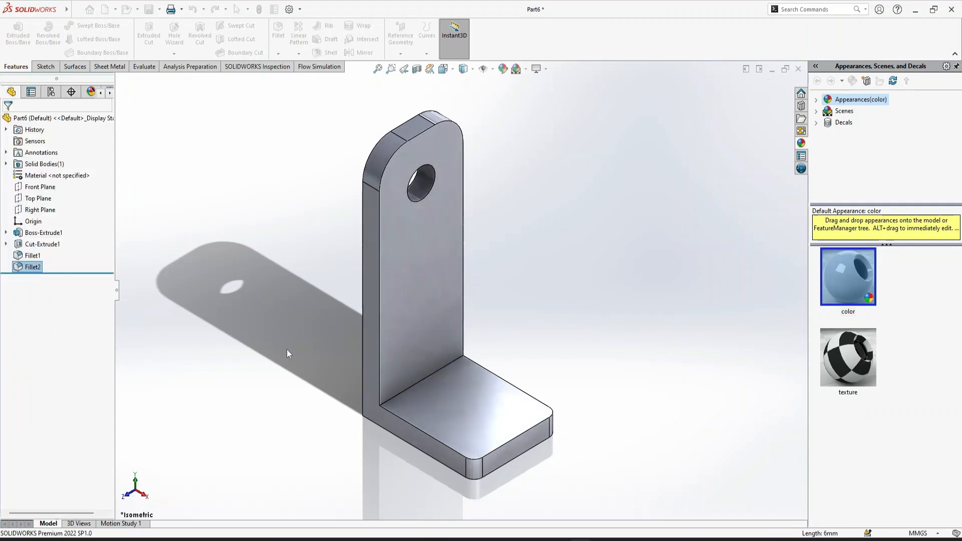
Save the bracket part as "perpendicular support" in the gearless transmission folder
key("ctrl+s")
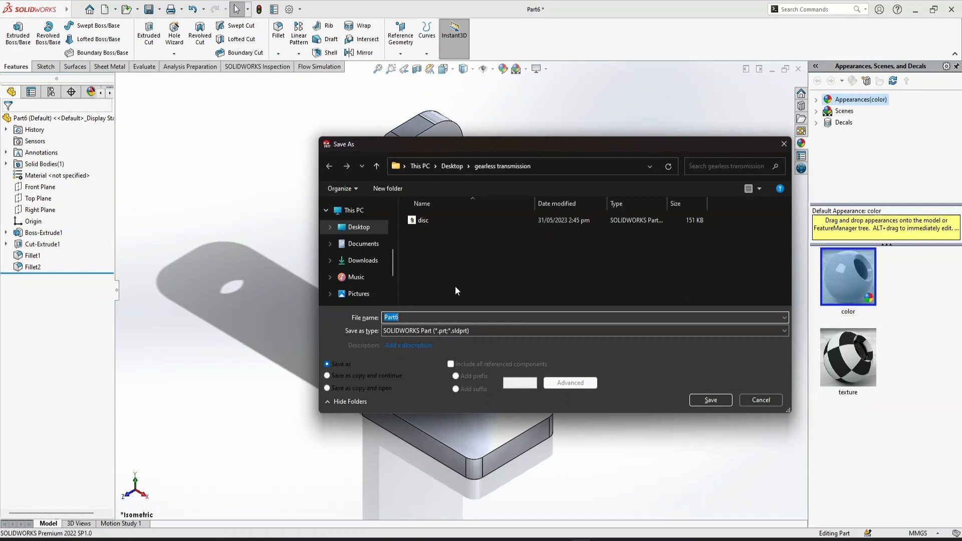
type("perp")
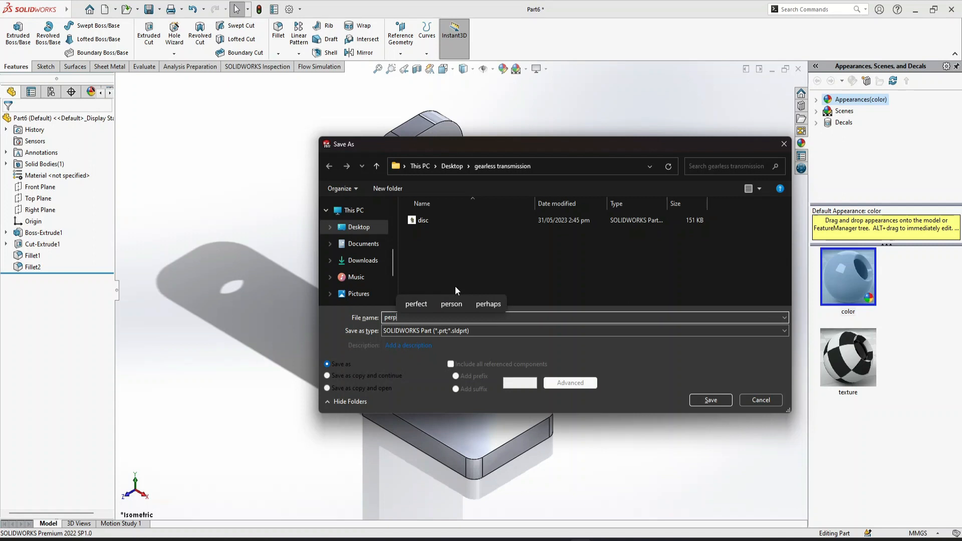
type("endi")
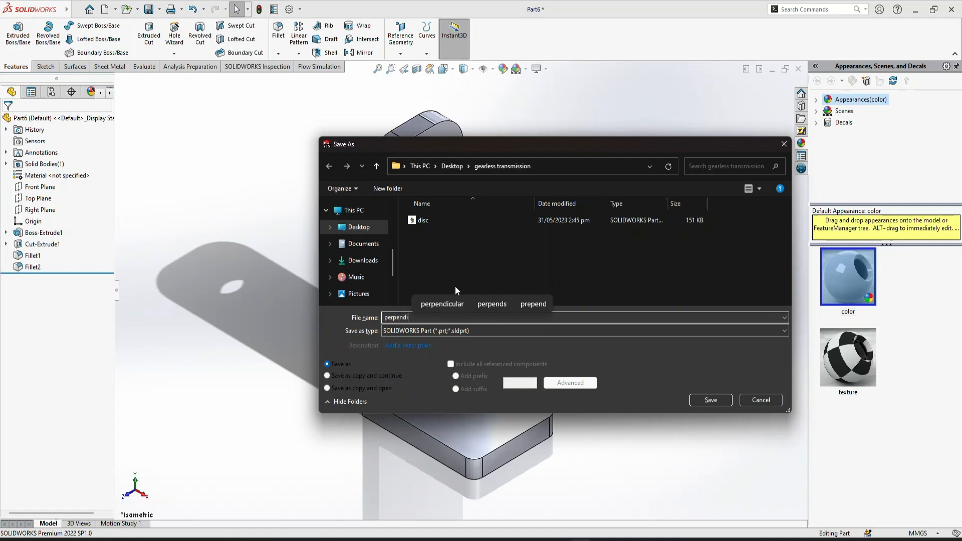
type("cular support")
key("Return")
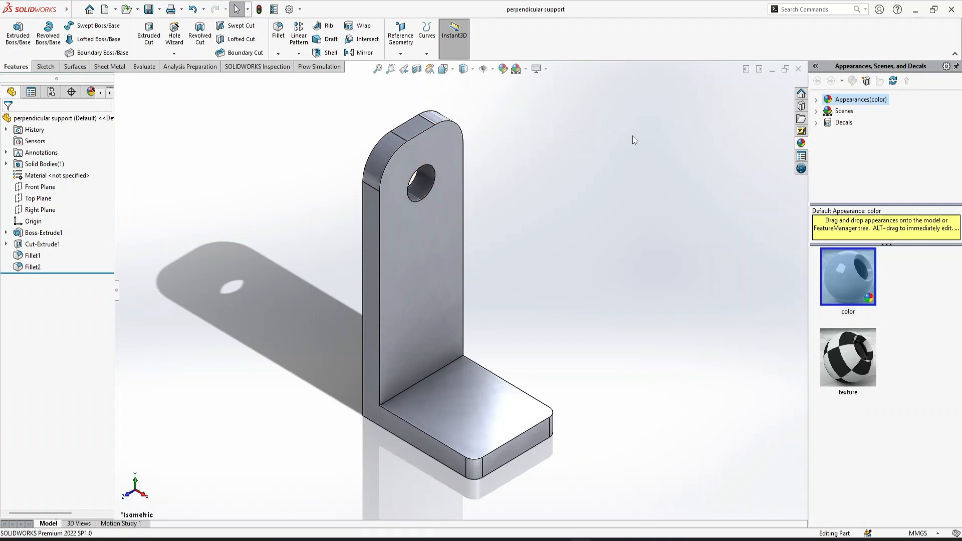
Close the support part and start a new part with a sketch on the Top Plane
left_click(798, 70)
left_click(102, 9)
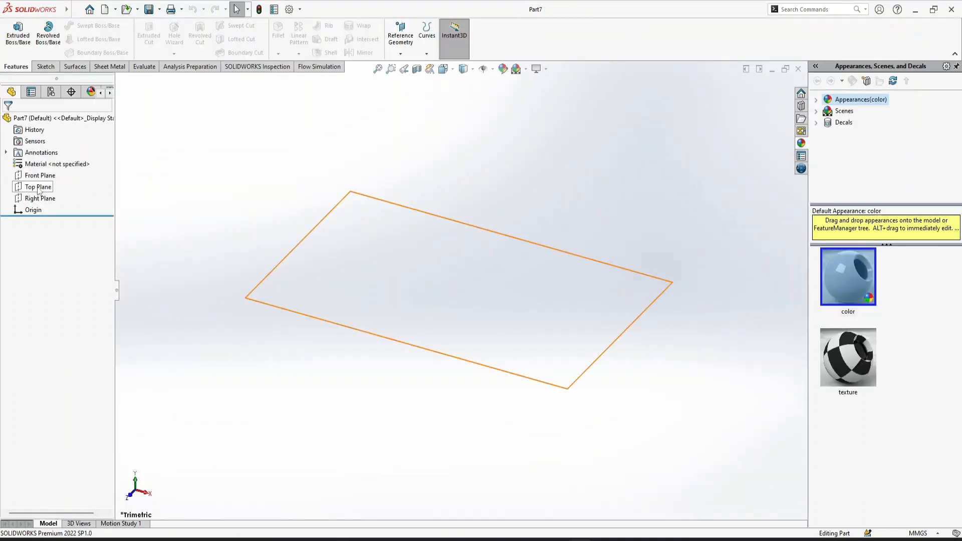
left_click(38, 186)
left_click(56, 168)
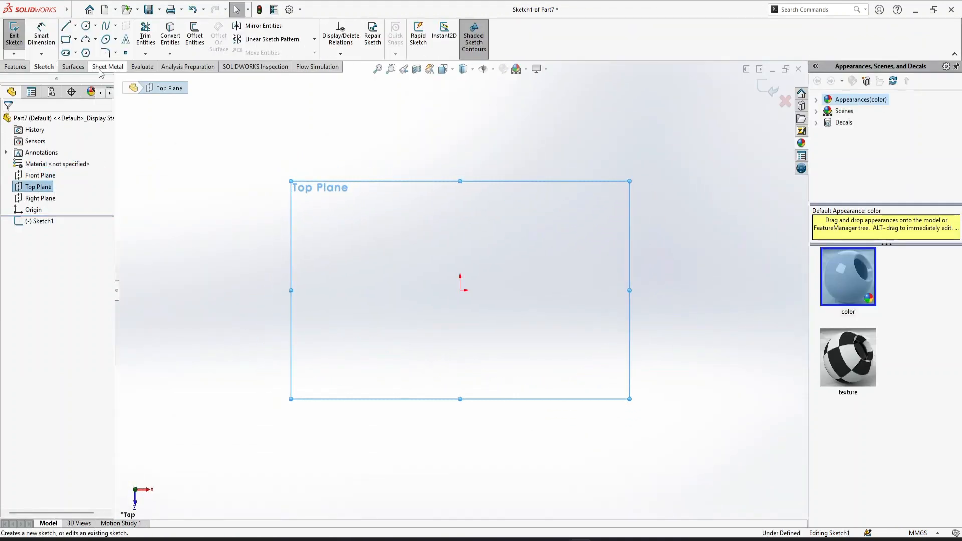
Sketch a center rectangle about 256 mm wide and 77 mm high, centred on the origin
left_click(65, 39)
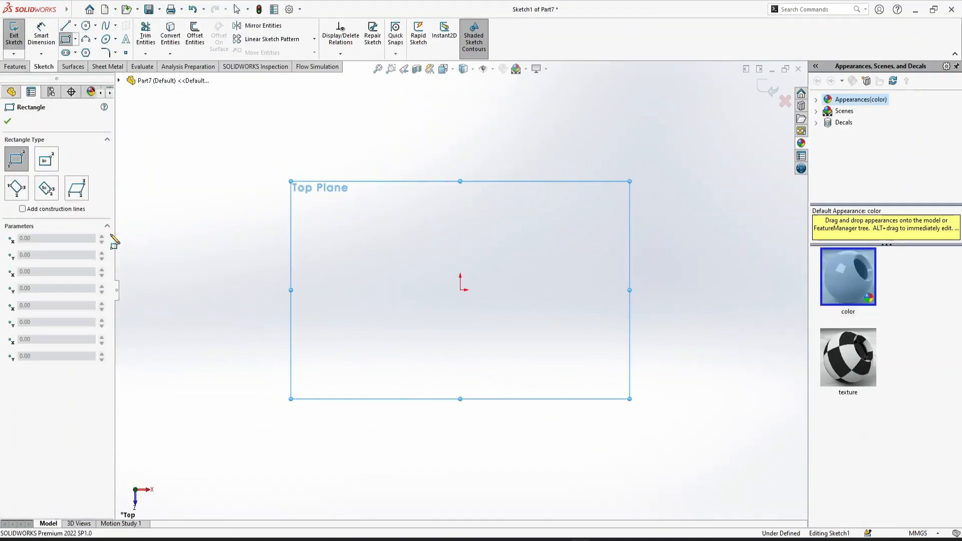
left_click(53, 160)
left_click(460, 290)
left_click(704, 214)
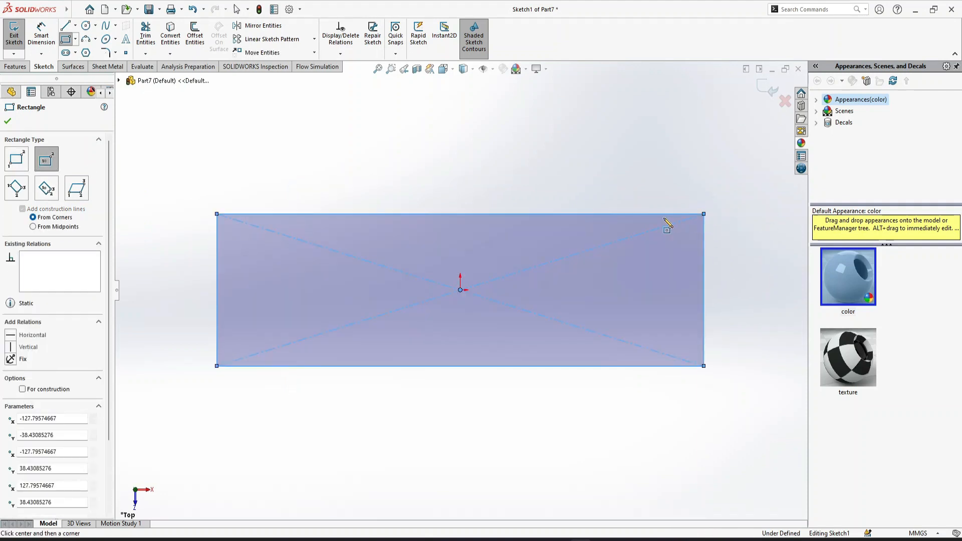
key("Escape")
Add an Equal relation between one vertical and one horizontal side of the rectangle
left_click(705, 290)
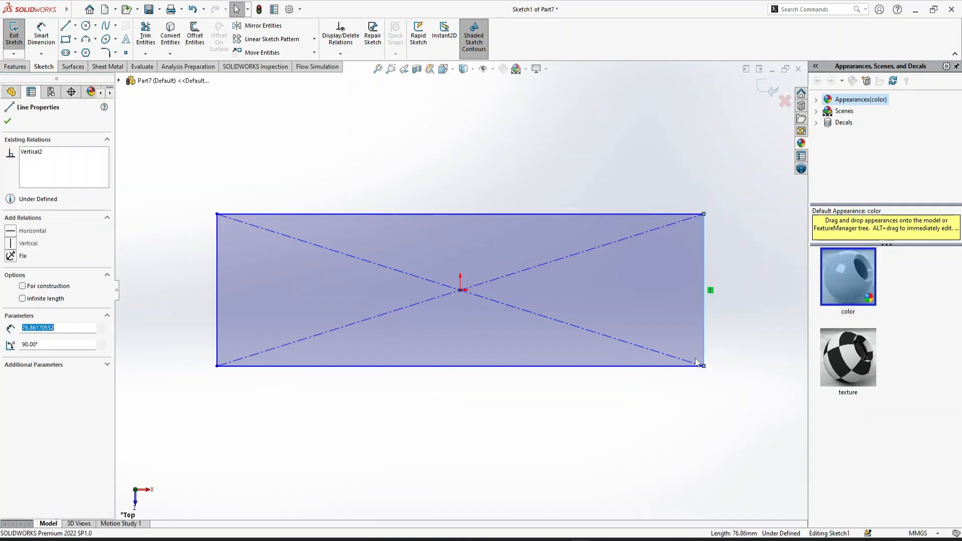
left_click(615, 366, "ctrl")
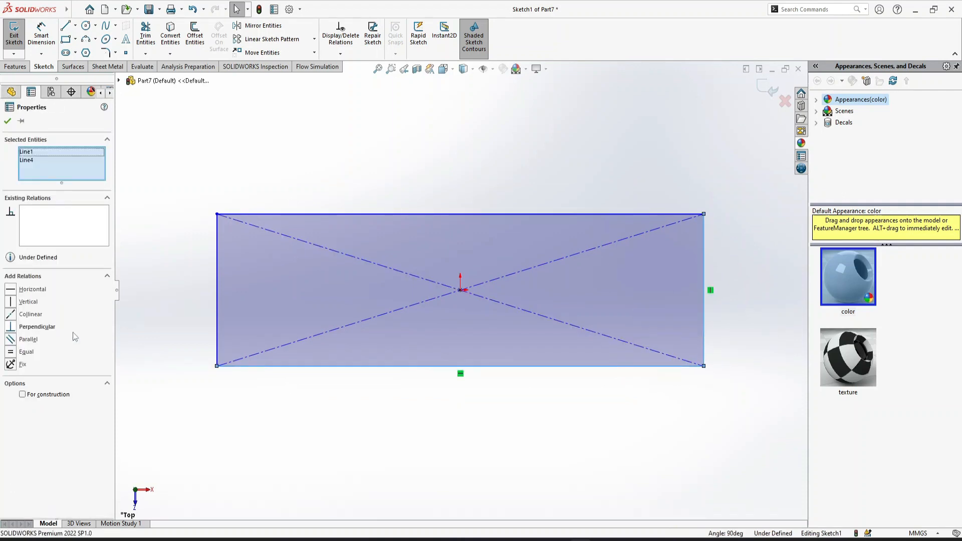
left_click(11, 352)
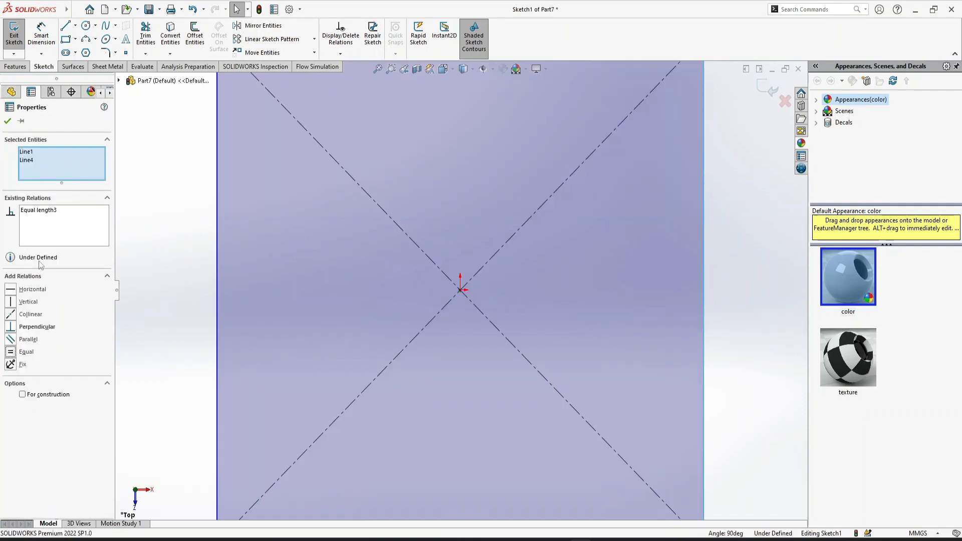
Dimension the square's vertical side to 130 mm with Smart Dimension
left_click(42, 33)
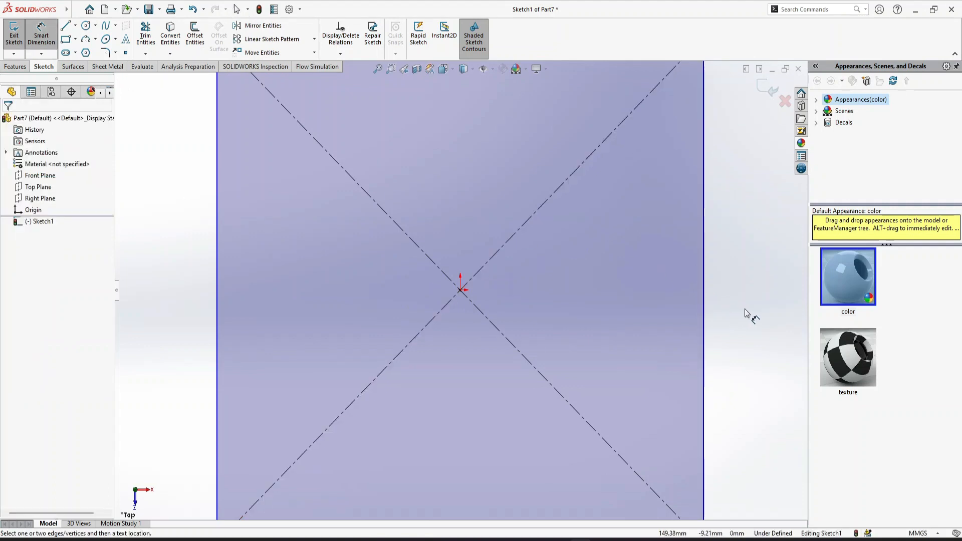
left_click(706, 324)
left_click(746, 328)
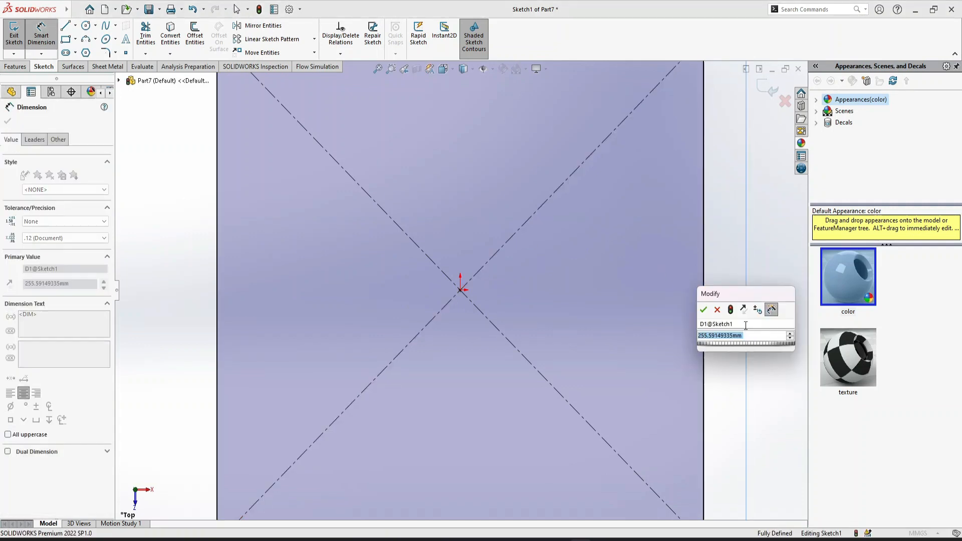
type("130")
key("Return")
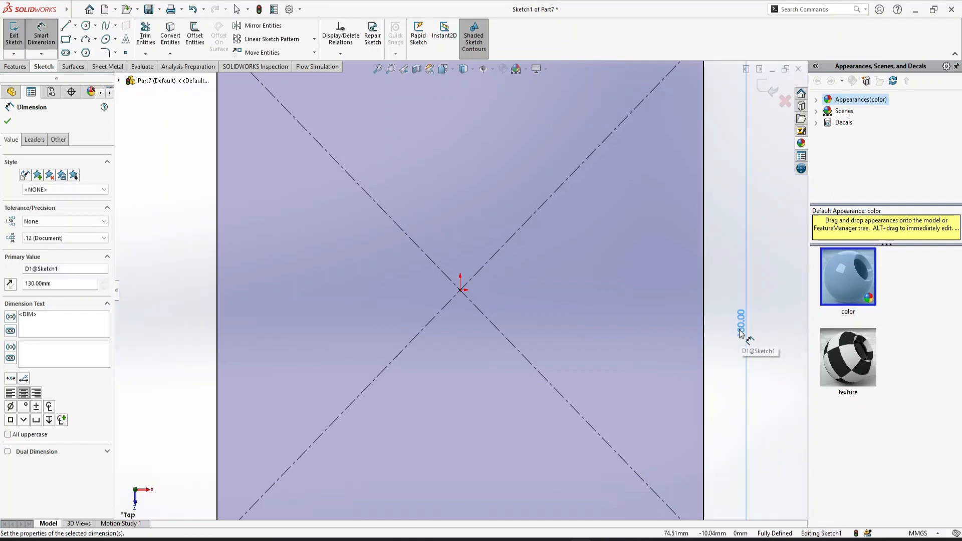
left_click(379, 70)
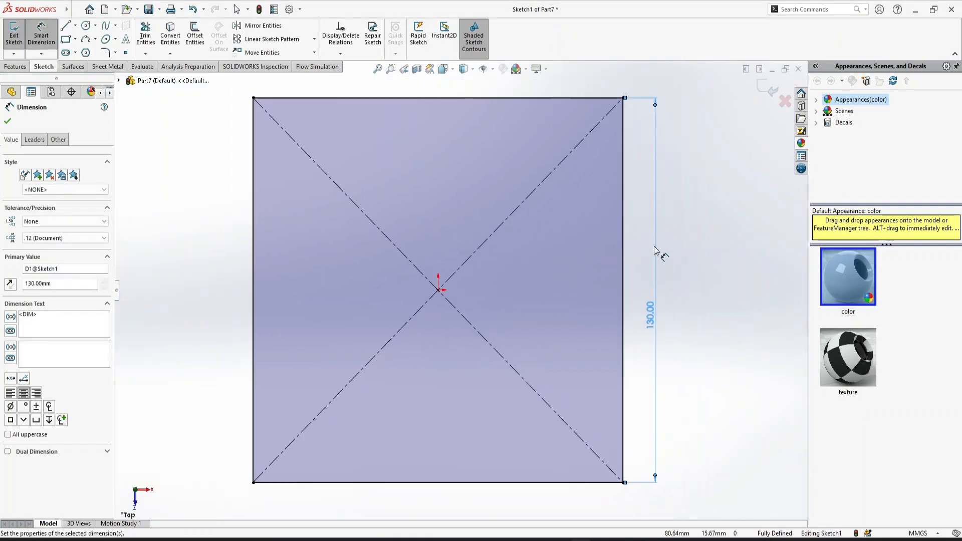
left_click(8, 122)
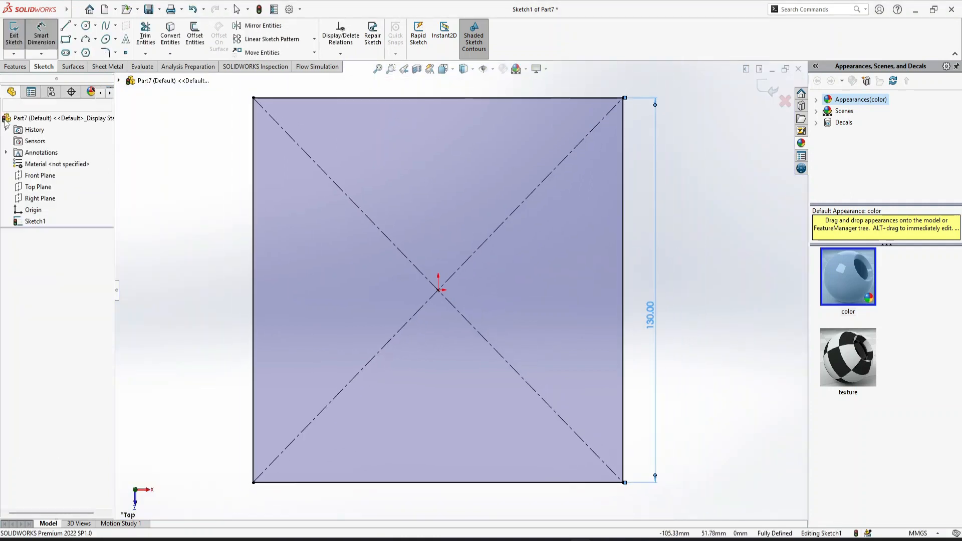
Extrude the square sketch 10 mm upward as a blind boss
left_click(15, 66)
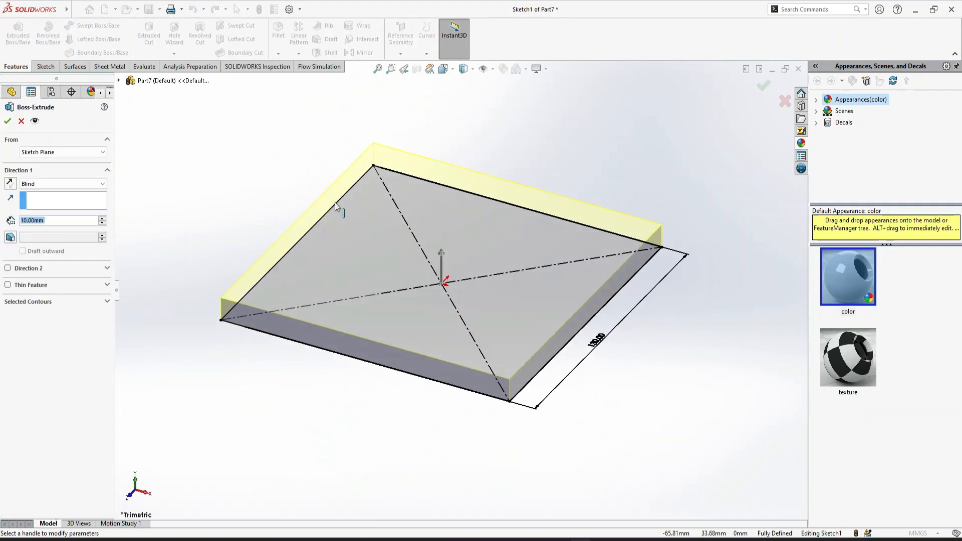
left_click(8, 122)
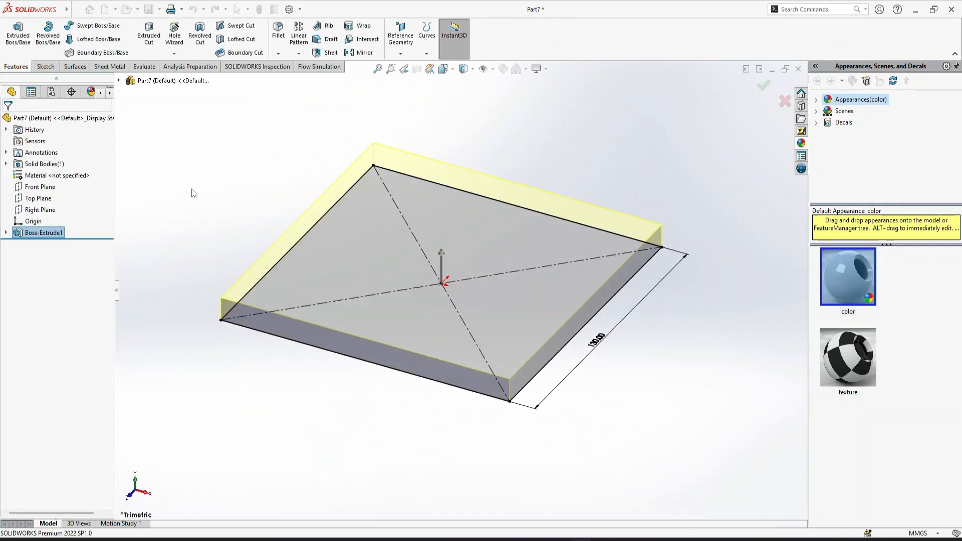
left_click(194, 194)
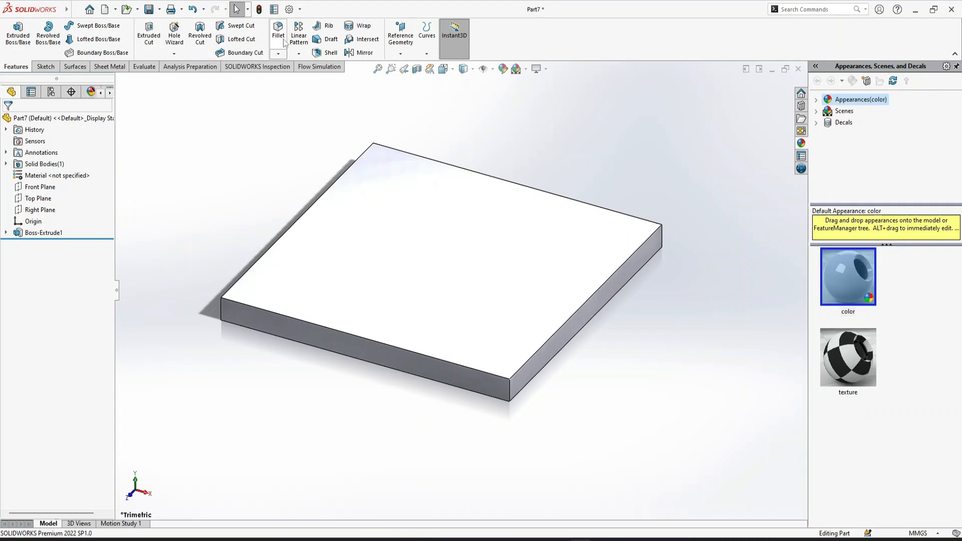
Fillet the four vertical corner edges of the plate with a 1 mm radius
left_click(508, 391)
left_click(538, 360)
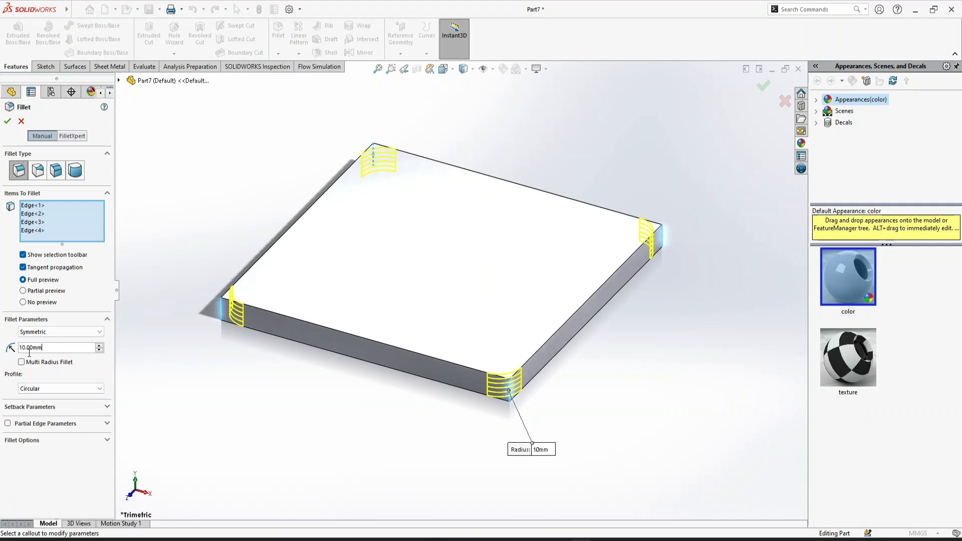
type("1")
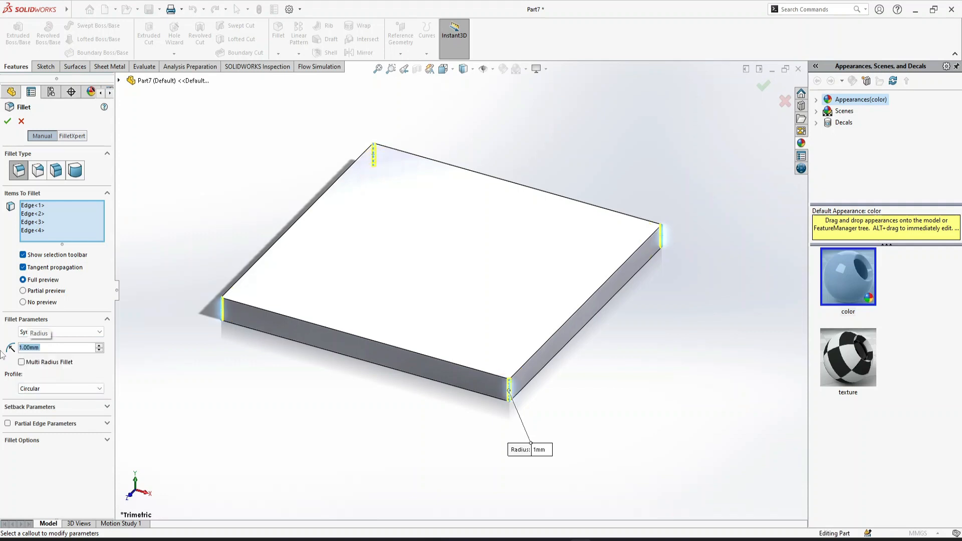
key("Return")
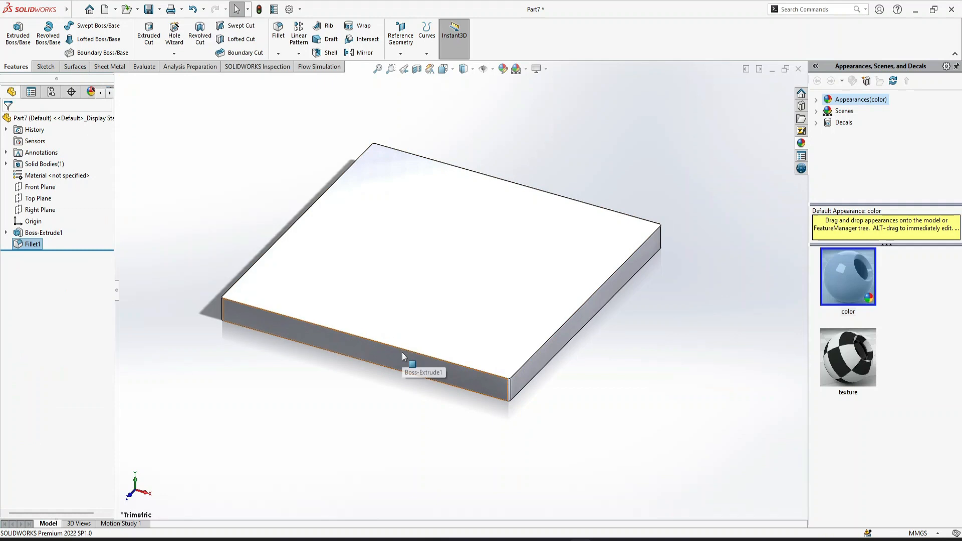
Fillet the perimeter edge of the plate's top face with a 1 mm radius
left_click(278, 30)
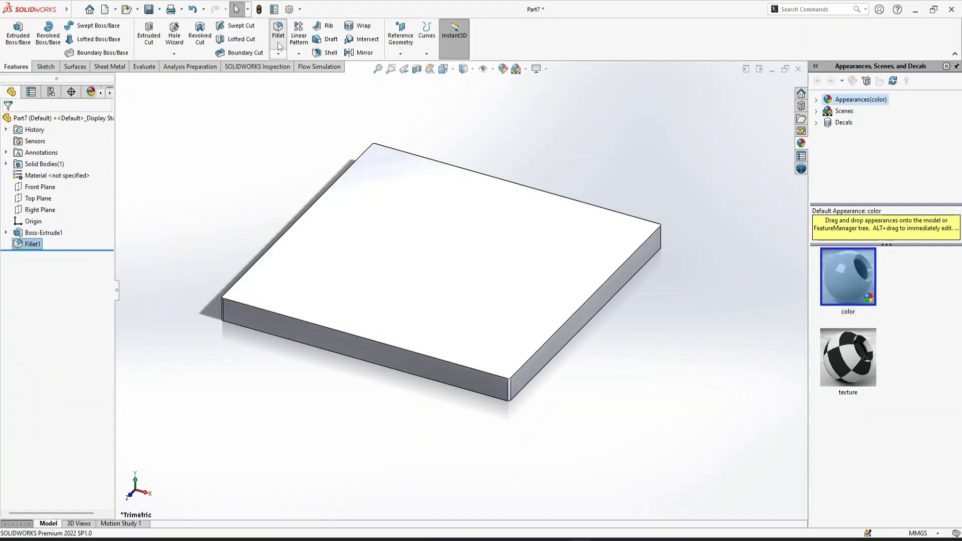
left_click(411, 352)
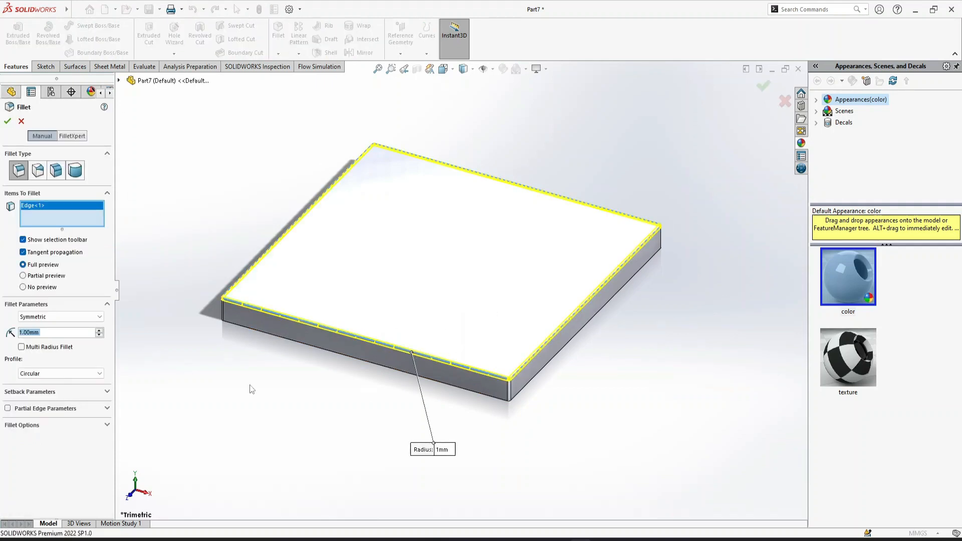
left_click(7, 122)
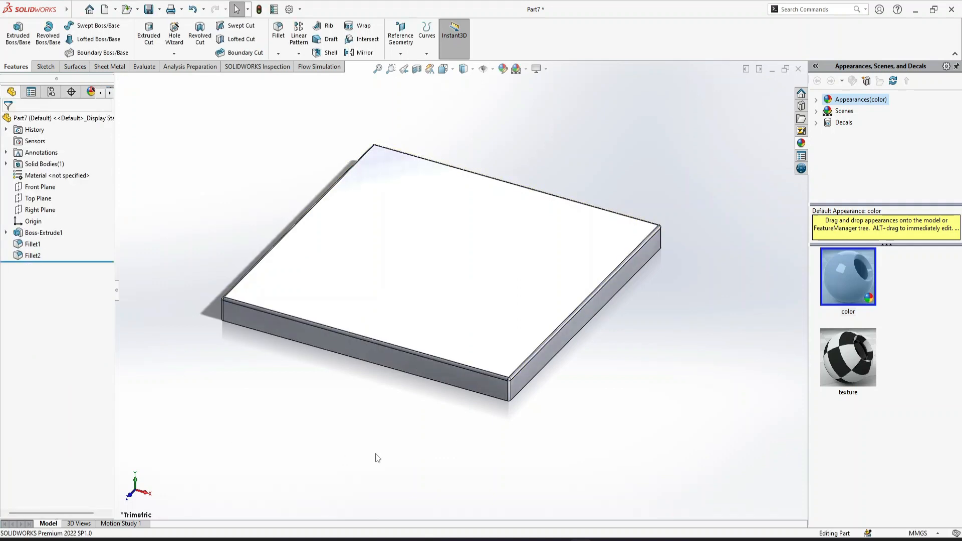
Save the plate part as "base" in the gearless transmission folder
key("ctrl+s")
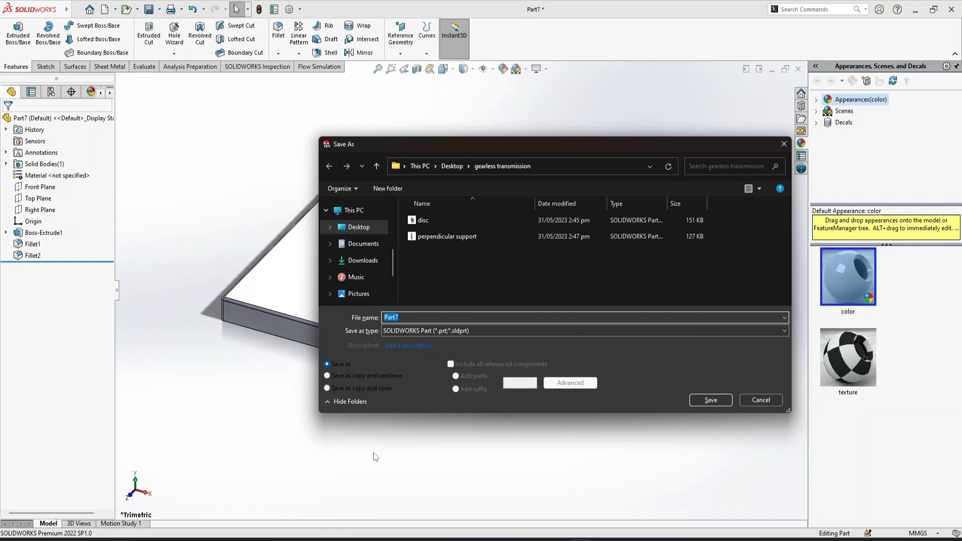
type("base")
key("Return")
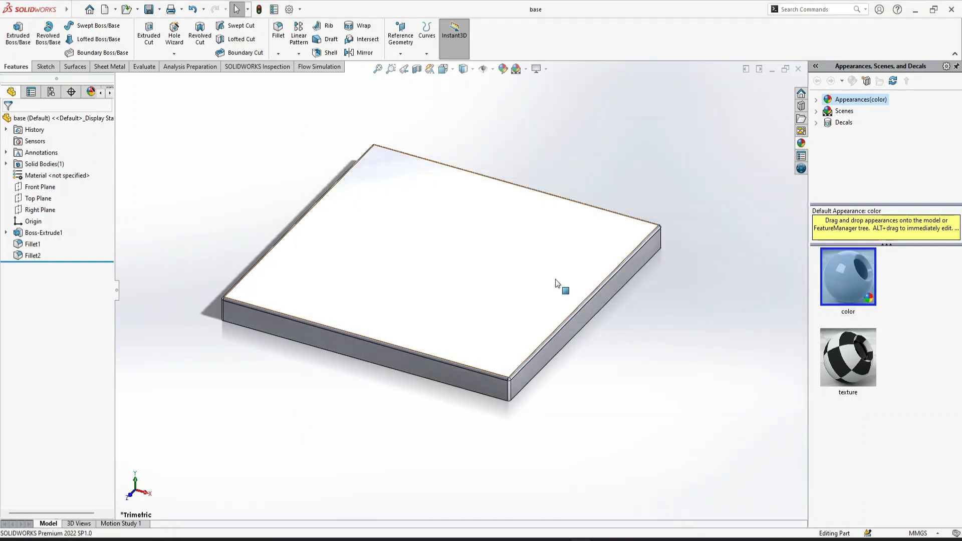
Colour the whole base part pale yellow (RGB 251, 255, 167) in isometric view, and close the part
key("ctrl+7")
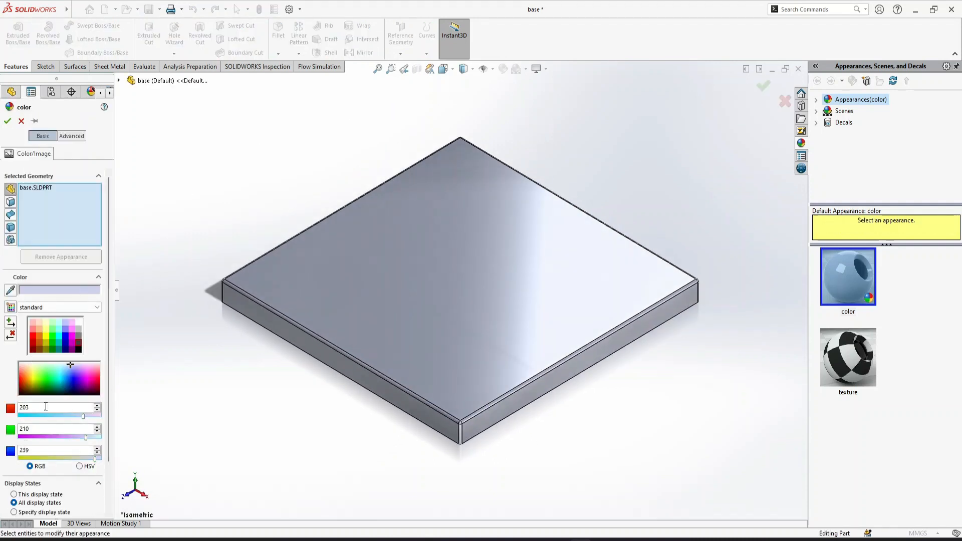
left_click_drag(26, 374, 31, 370)
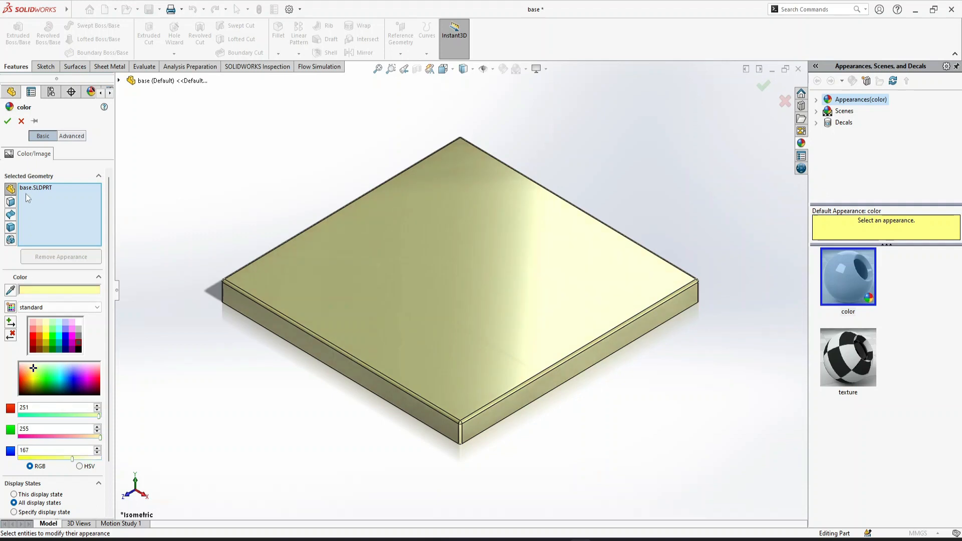
left_click(7, 122)
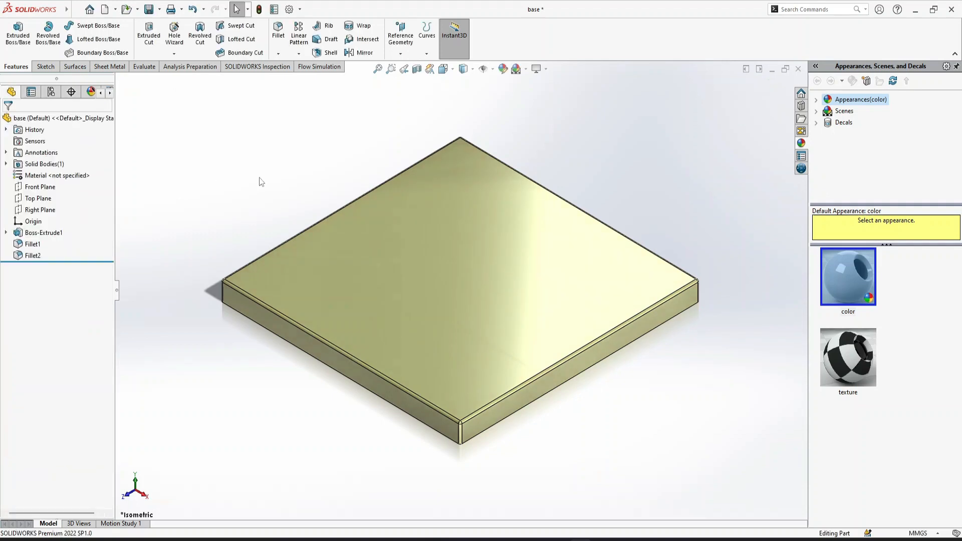
left_click(798, 70)
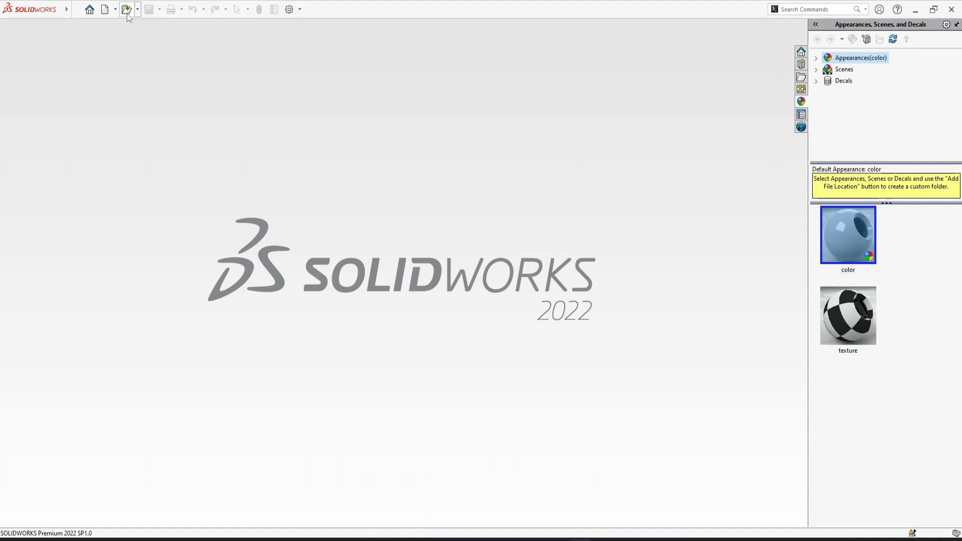
key("ctrl+o")
double_click(424, 236)
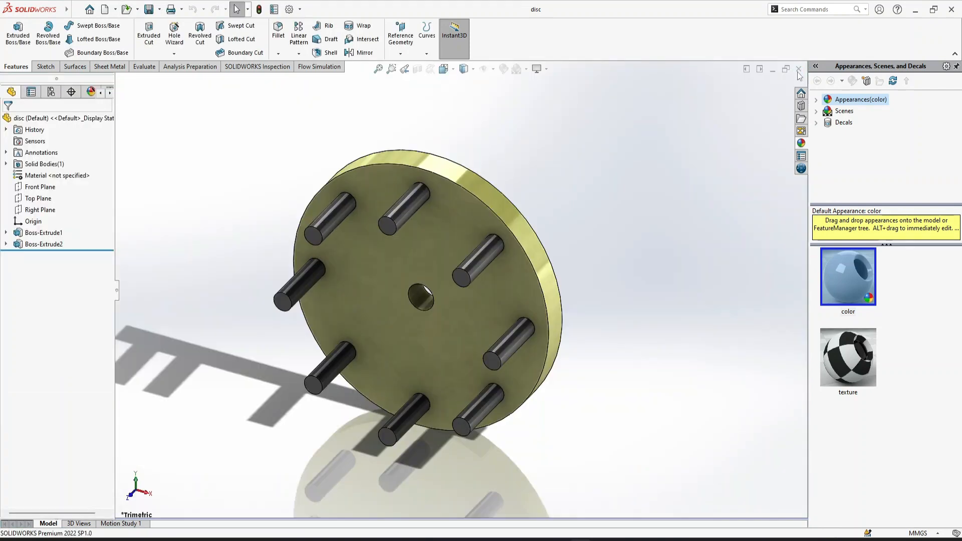
left_click(799, 70)
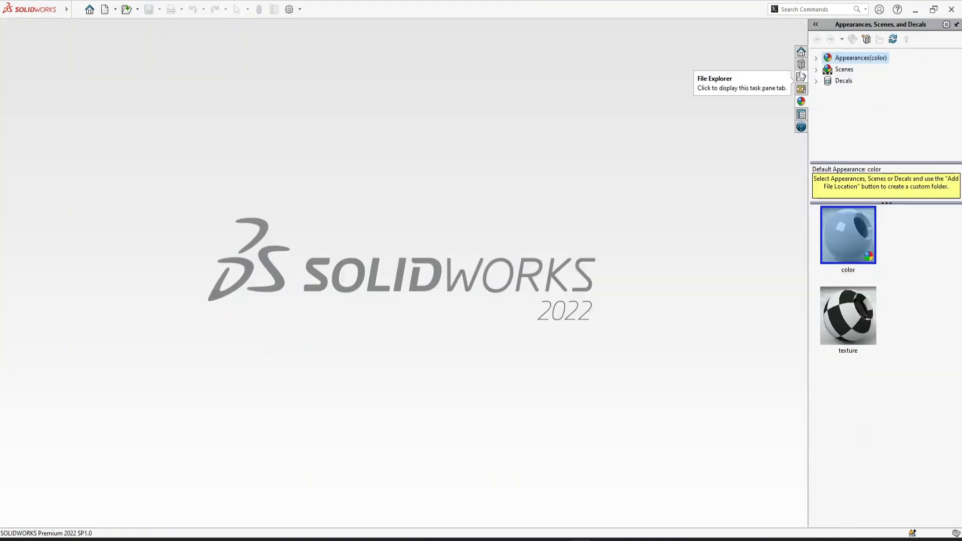
Open the "perpendicular support" part from the gearless transmission folder
left_click(126, 10)
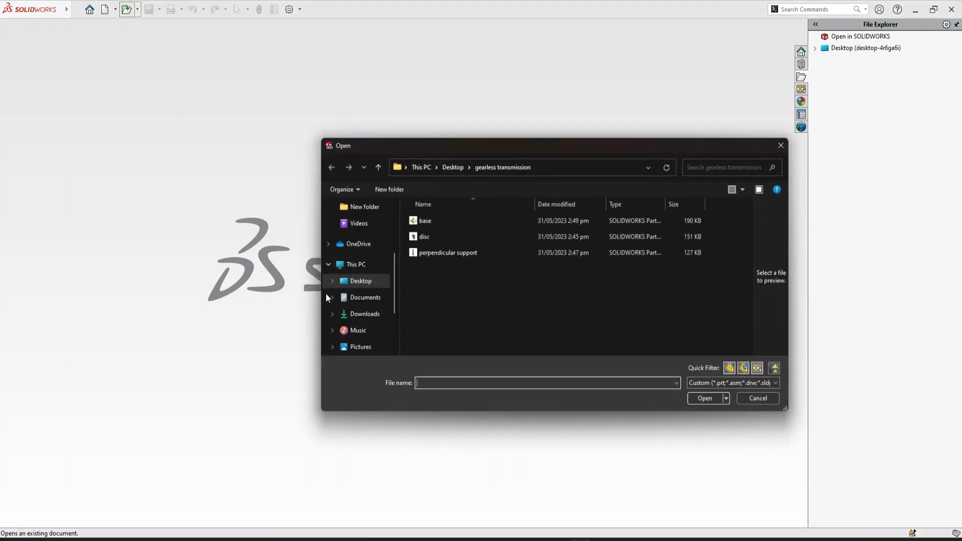
double_click(437, 256)
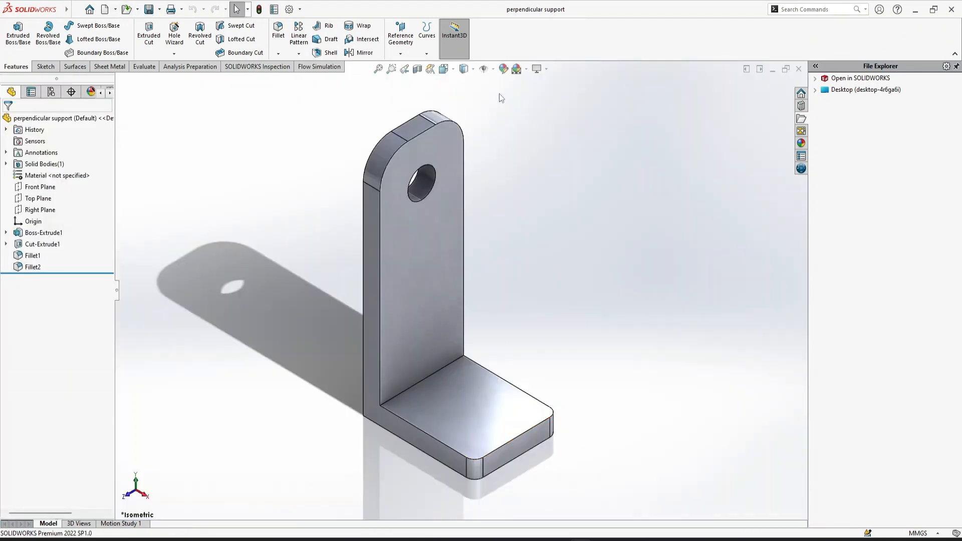
Colour the whole perpendicular support part orange (RGB 232, 113, 8) and close the part
left_click(504, 69)
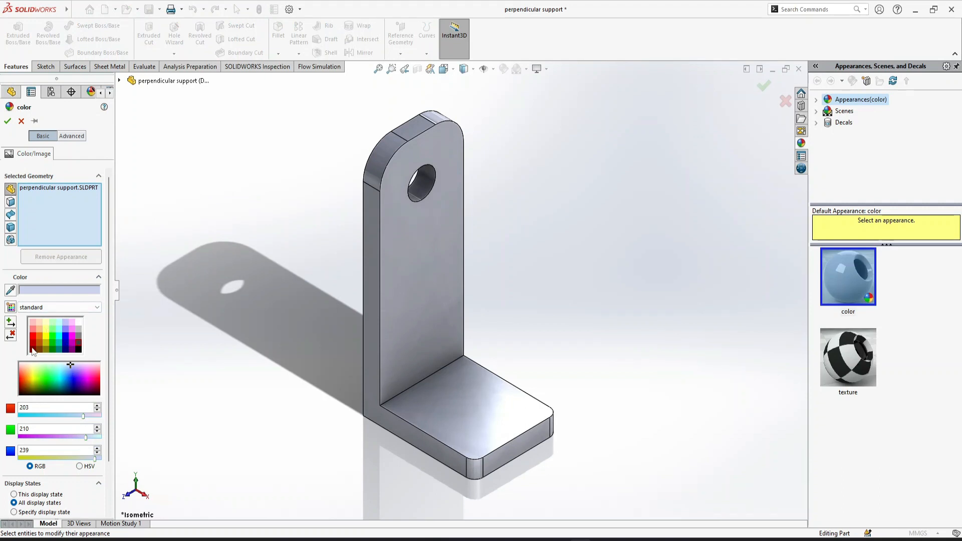
left_click(38, 336)
left_click(40, 331)
left_click(40, 337)
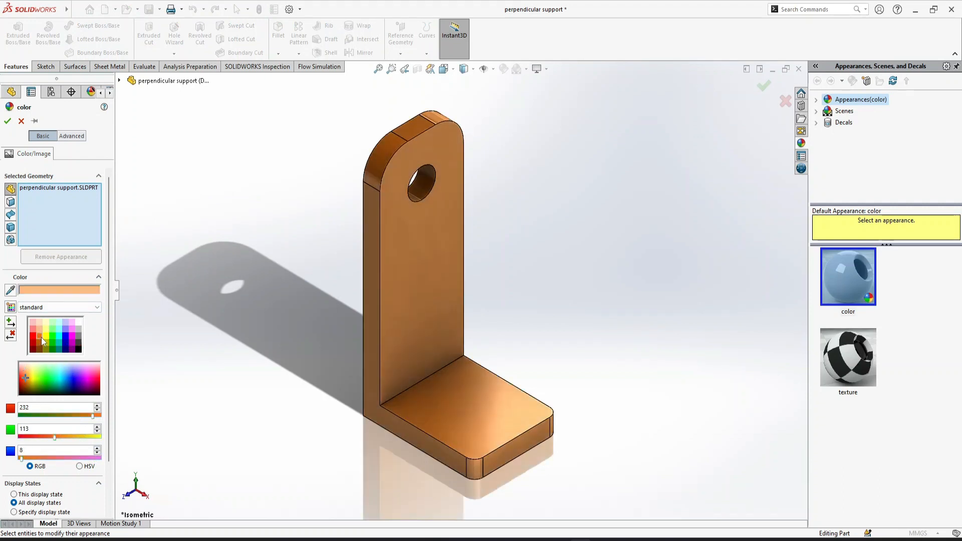
left_click(8, 121)
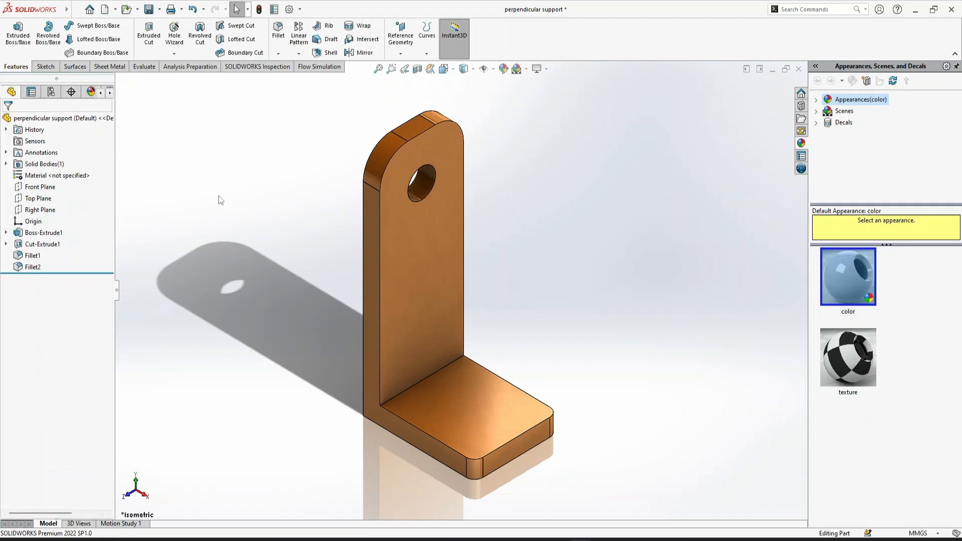
left_click(799, 69)
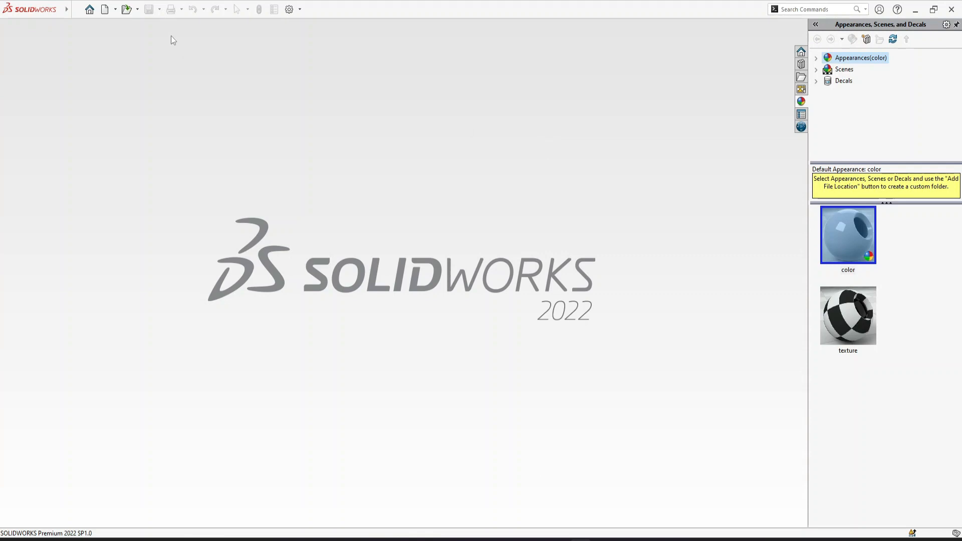
Create a new assembly and insert the base part from the gearless transmission folder, placing it on the assembly origin
left_click(107, 12)
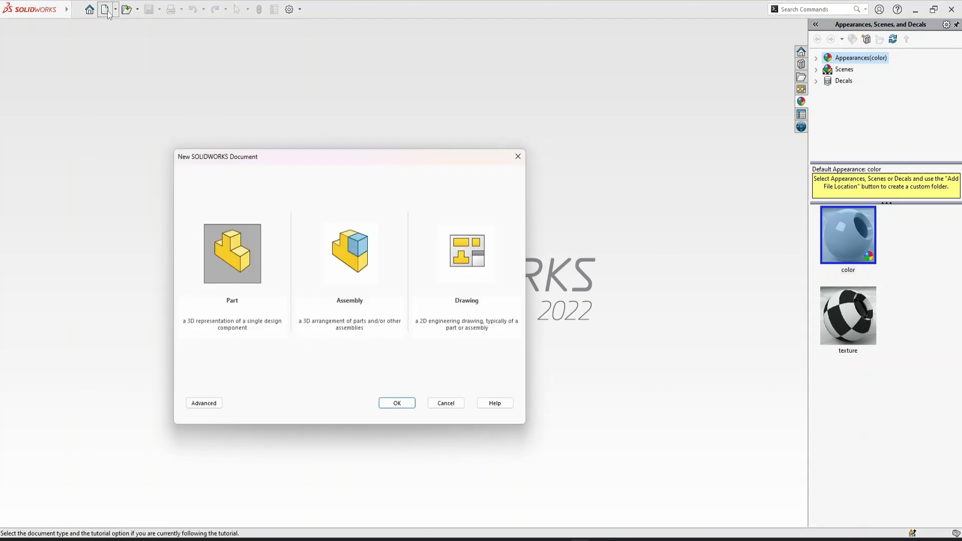
left_click(359, 262)
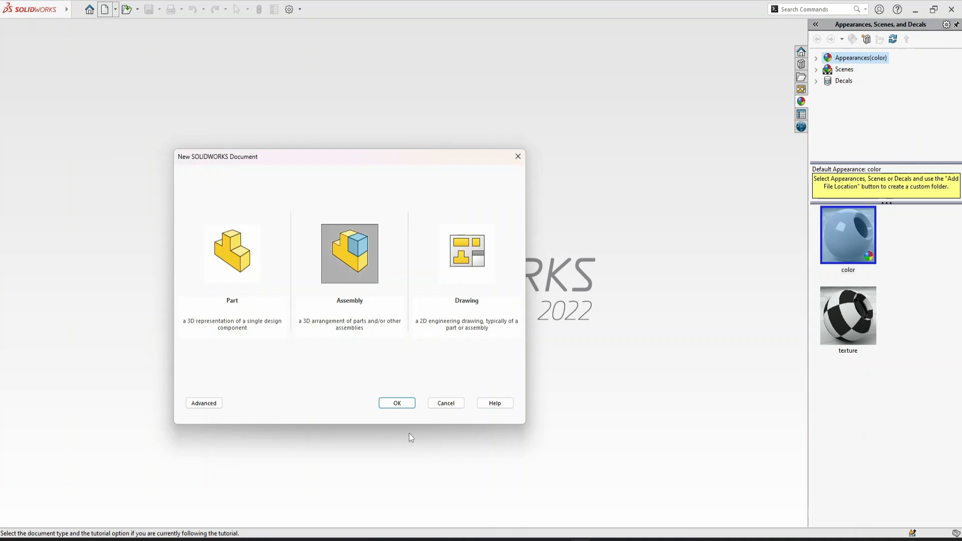
left_click(392, 402)
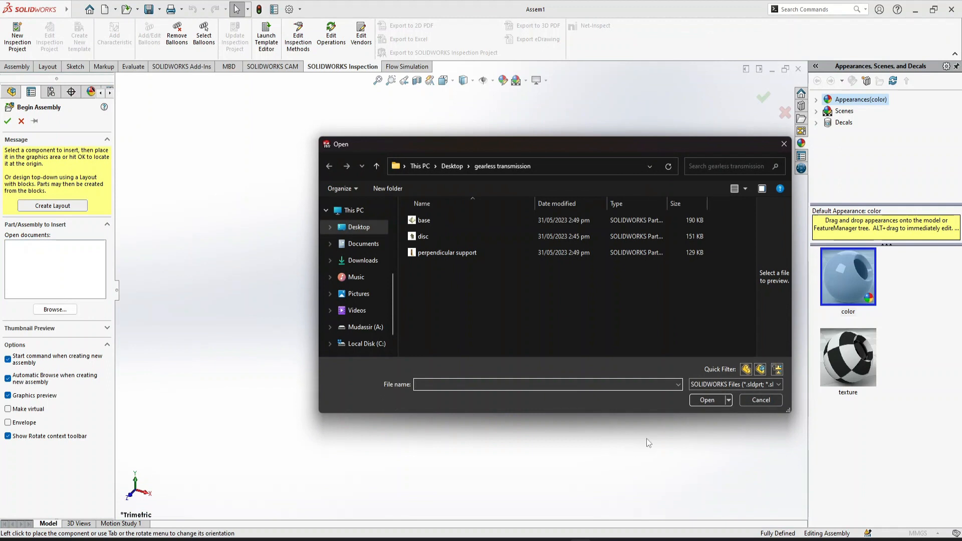
double_click(424, 221)
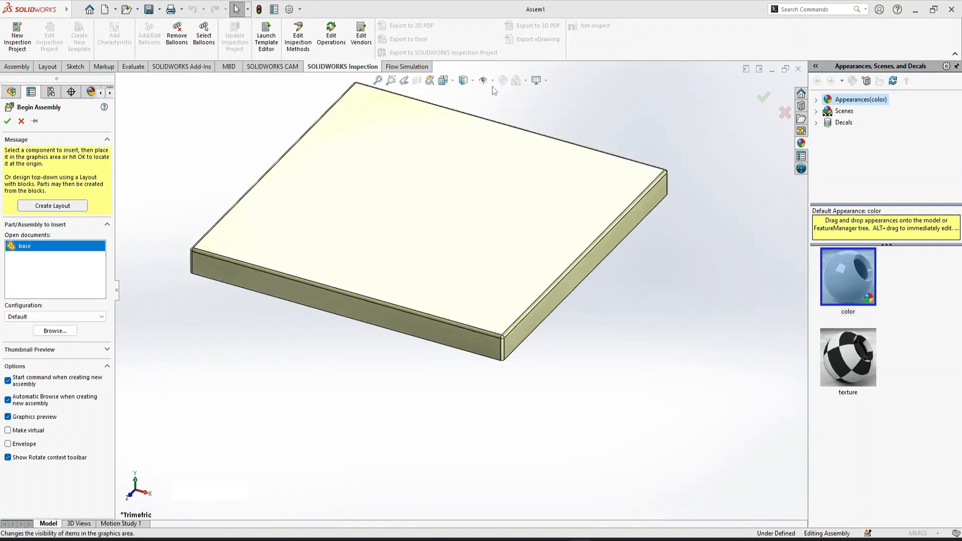
left_click(493, 82)
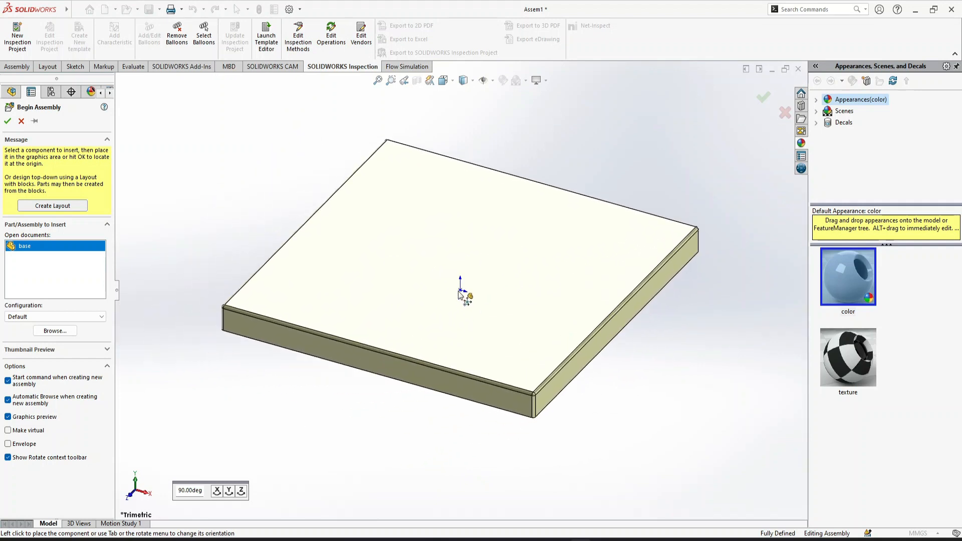
left_click(459, 292)
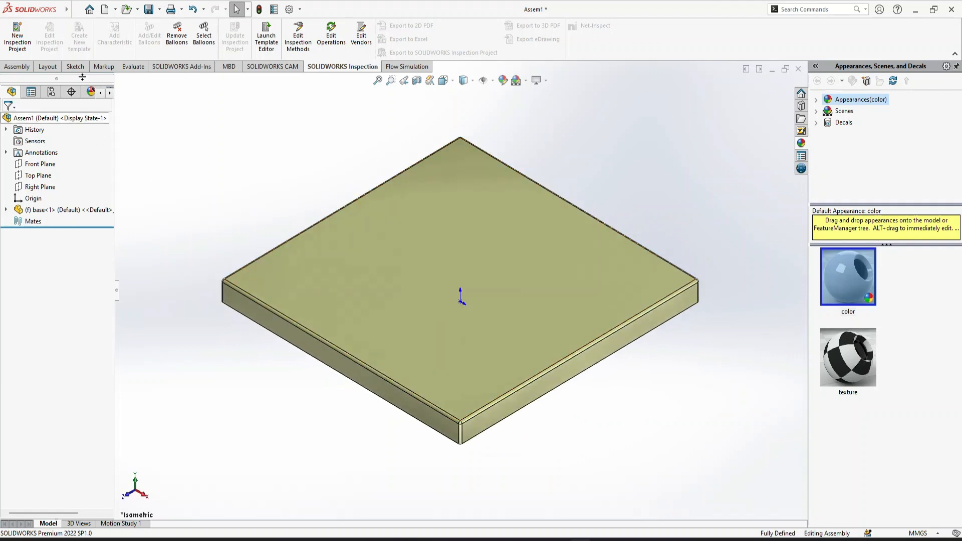
Insert the disc and perpendicular support parts together, placing them beside opposite sides of the base
left_click(11, 67)
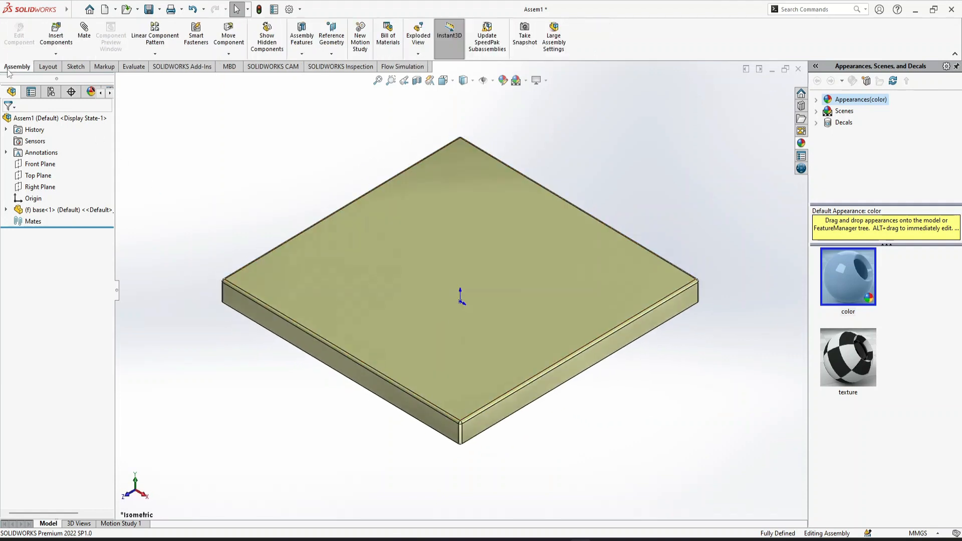
left_click(56, 35)
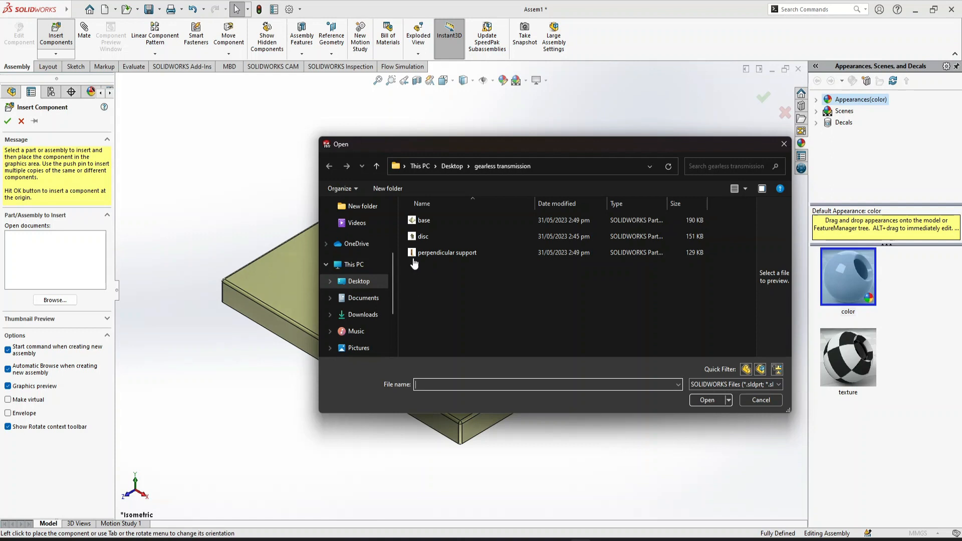
left_click_drag(419, 271, 412, 235)
left_click(707, 401)
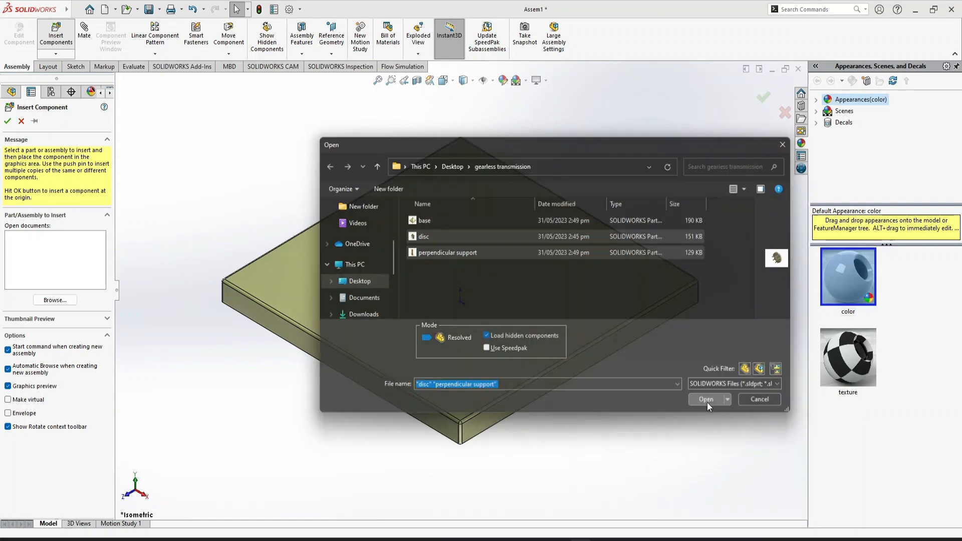
left_click(696, 218)
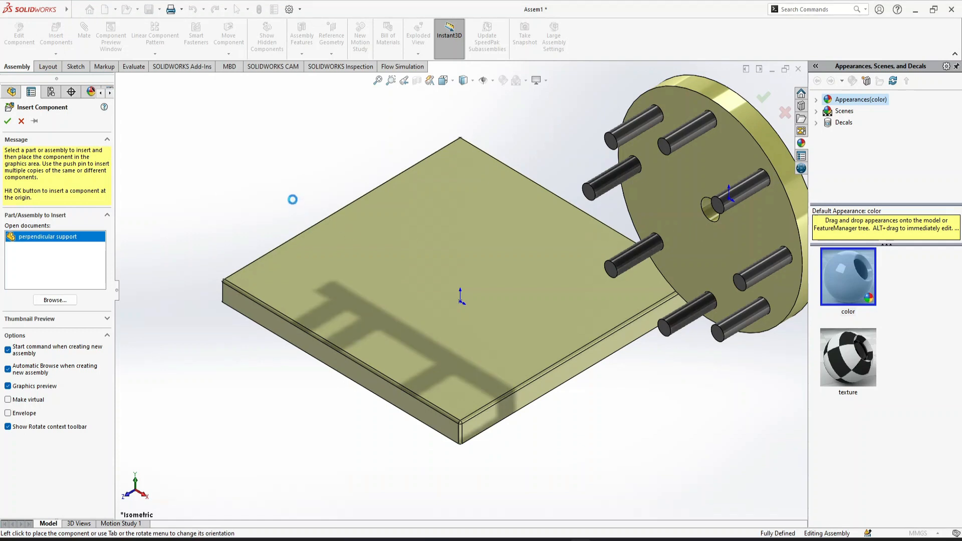
left_click(292, 202)
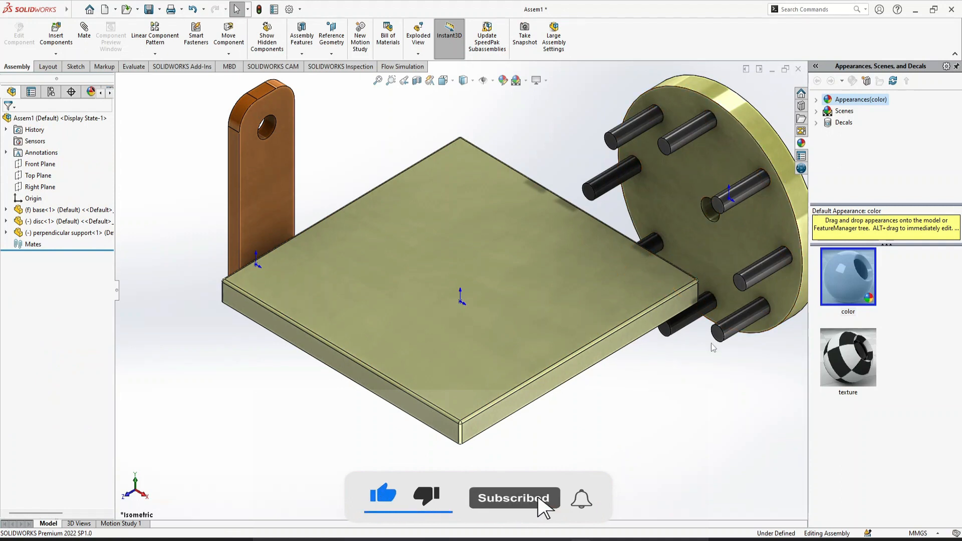
Mate the perpendicular support's side face coincident with the base plate's front side face
left_click(82, 40)
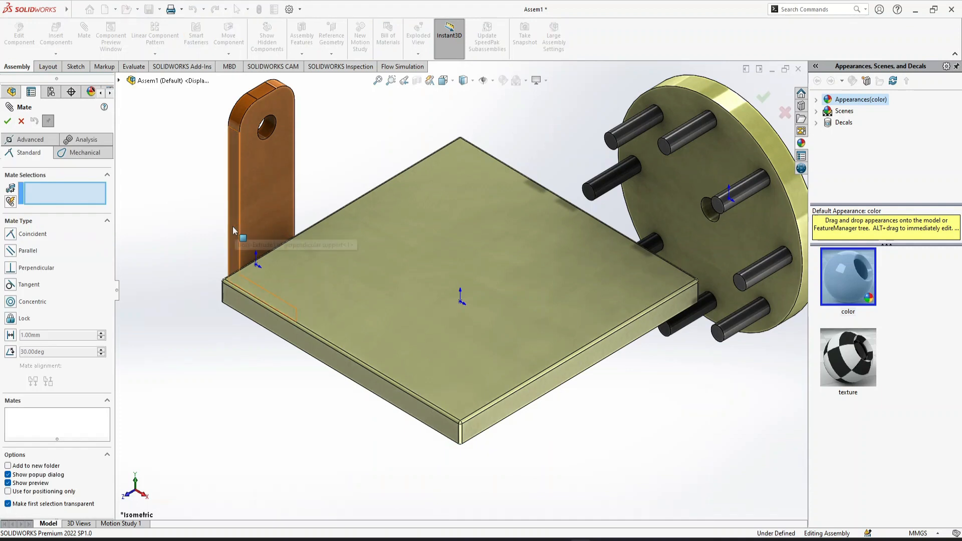
left_click(236, 196)
left_click(261, 312)
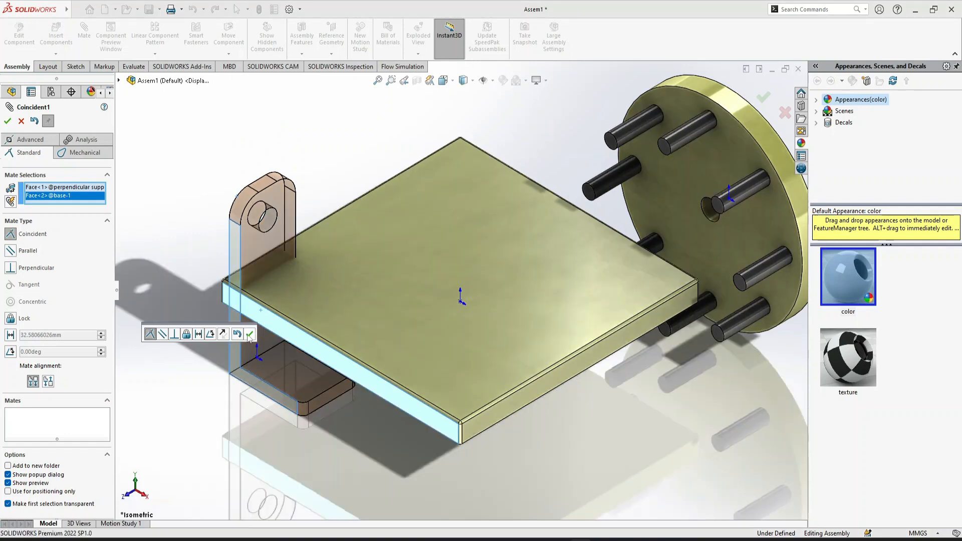
left_click(249, 334)
left_click(317, 404)
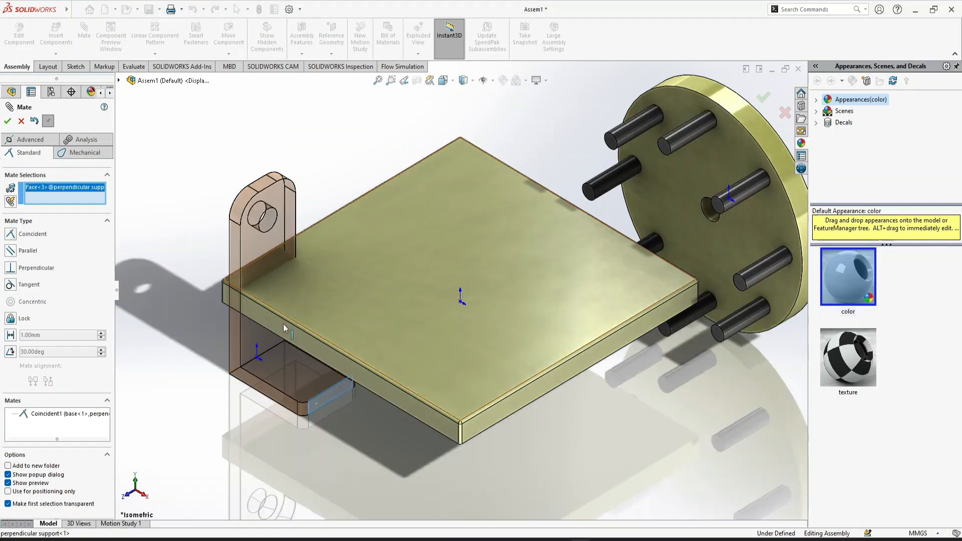
middle_click_drag(218, 342, 256, 283)
middle_click_drag(350, 338, 310, 330)
left_click(321, 319)
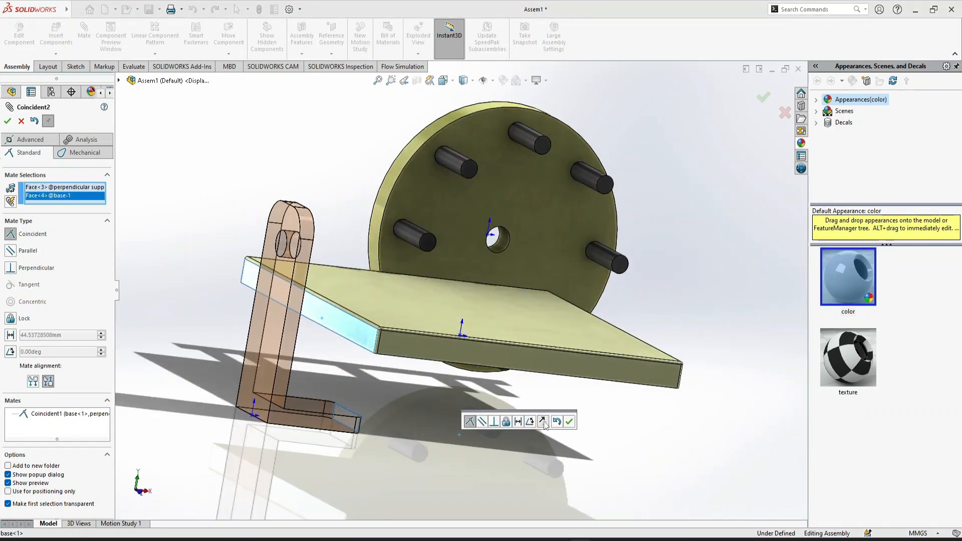
left_click(543, 422)
left_click_drag(436, 497, 203, 185)
key("Escape")
Try to rotate the perpendicular support freely into a new orientation below the base
left_click(228, 53)
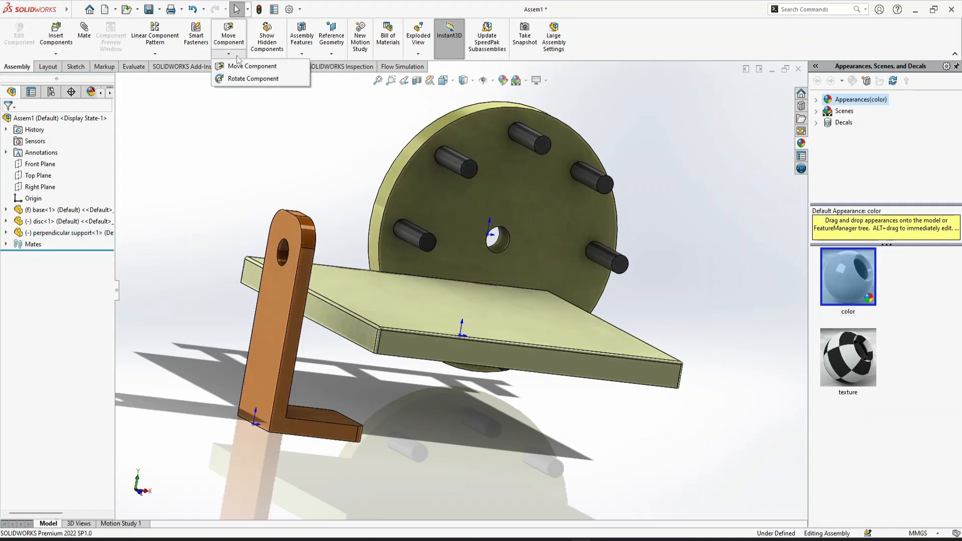
left_click(245, 81)
left_click_drag(348, 440, 429, 382)
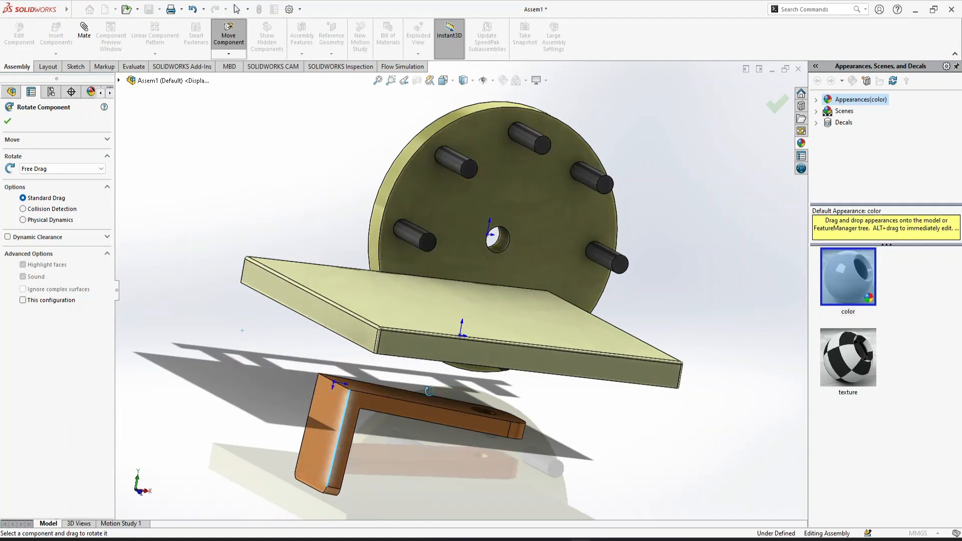
key("ctrl+7")
key("Escape")
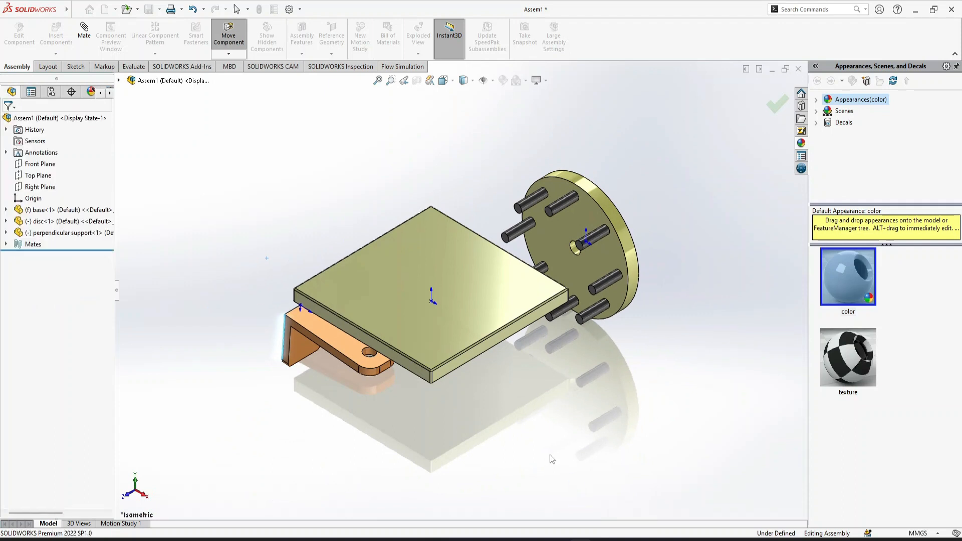
key("ctrl+1")
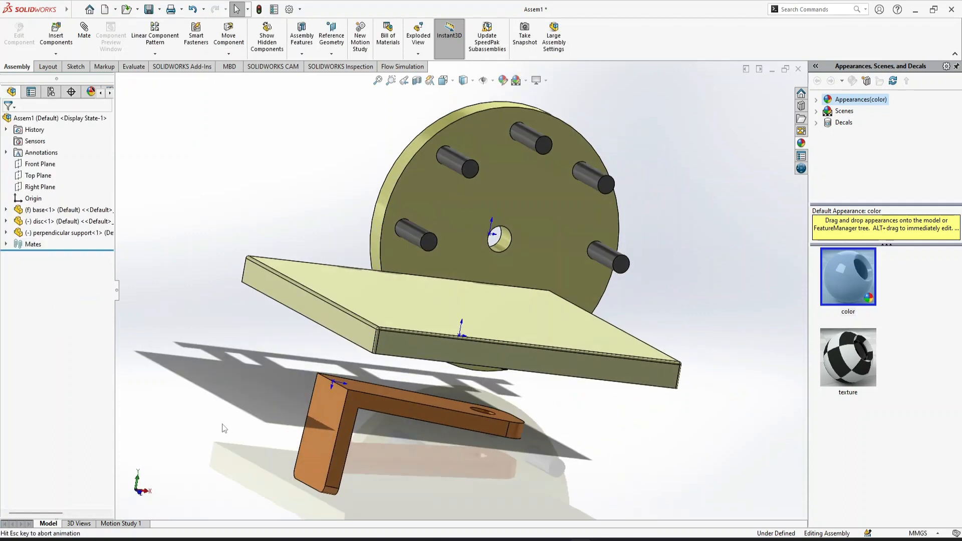
Delete the coincident mate between the base and the perpendicular support
left_click(7, 245)
left_click(58, 257)
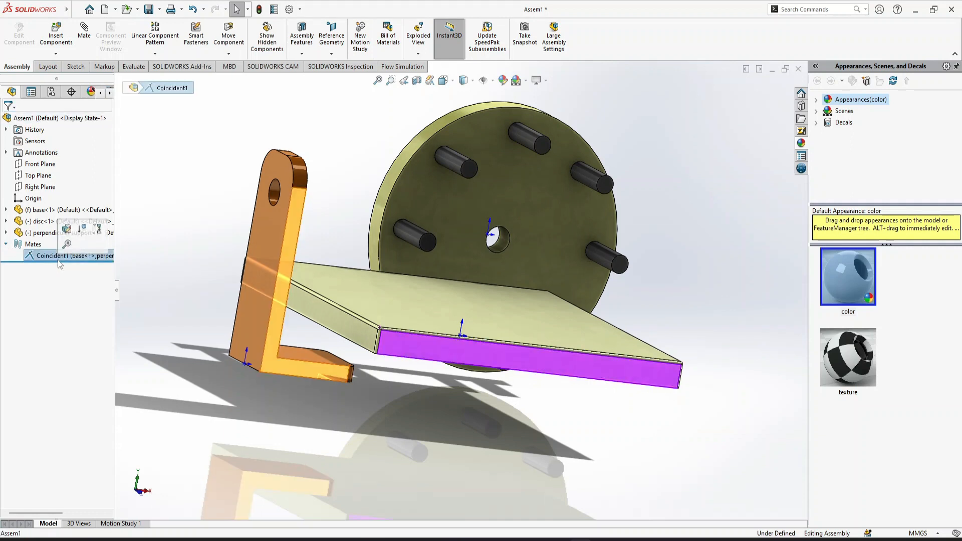
key("Delete")
left_click(542, 223)
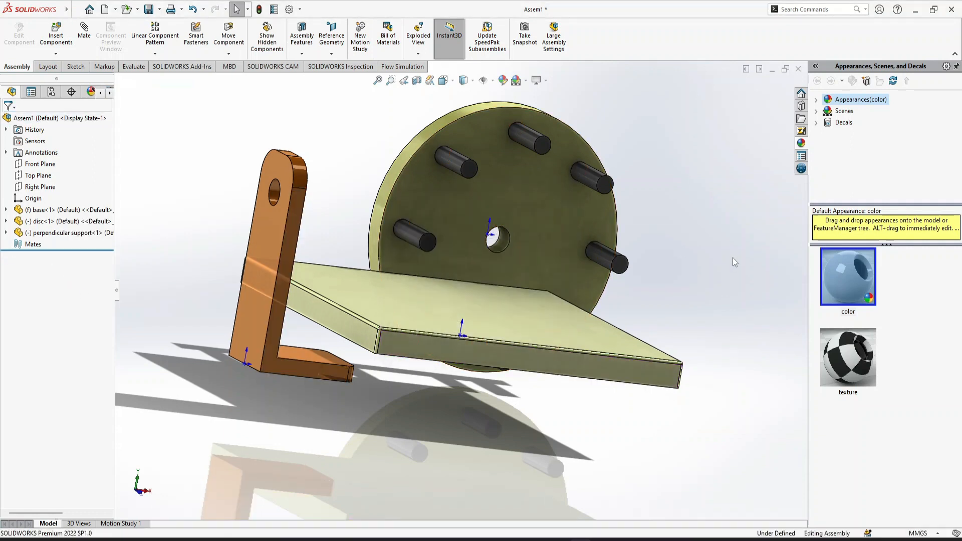
Move the perpendicular support to the far side of the disc, away from the base
key("ctrl+7")
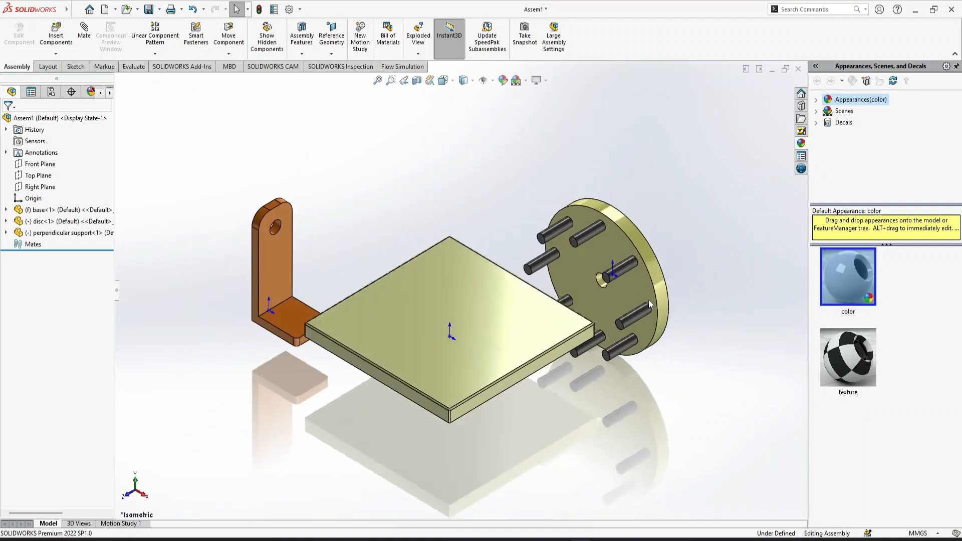
left_click_drag(281, 266, 759, 215)
left_click(211, 143)
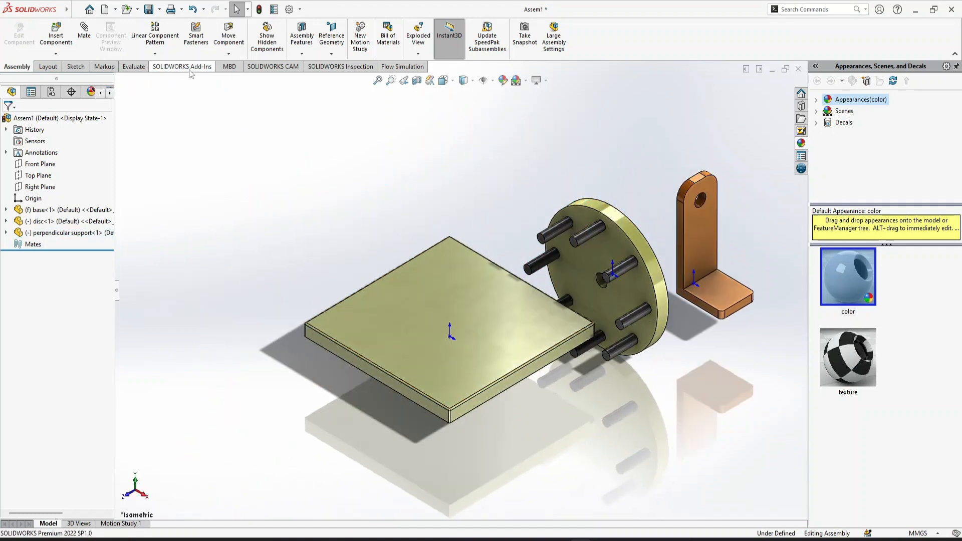
Rotate the perpendicular support freely so its tall plate faces the disc and its foot points away from the base
left_click(229, 53)
left_click(234, 79)
left_click_drag(739, 302, 874, 326)
left_click_drag(741, 305, 743, 331)
key("Escape")
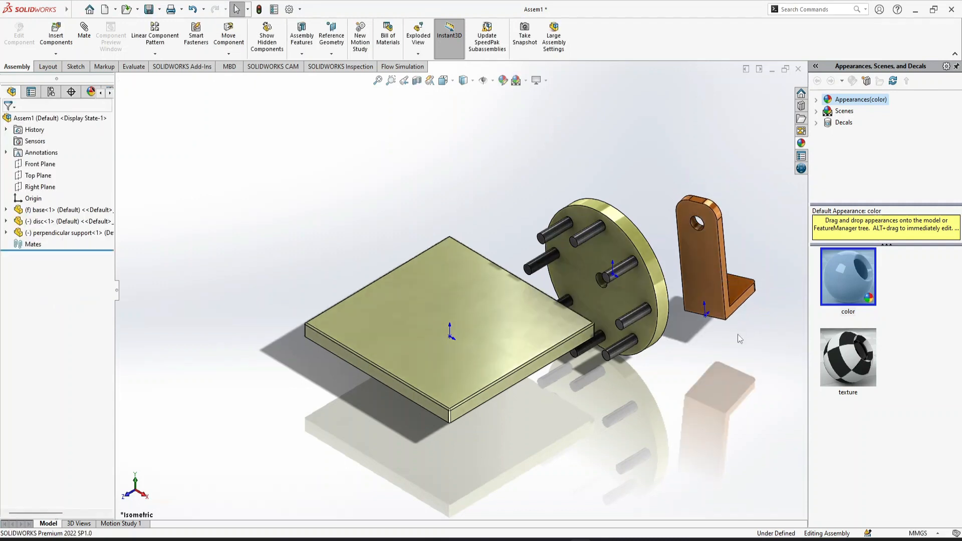
Duplicate the perpendicular support and the disc, placing one copy of each behind the base plate, opposite the originals
left_click_drag(706, 291, 323, 229, "ctrl")
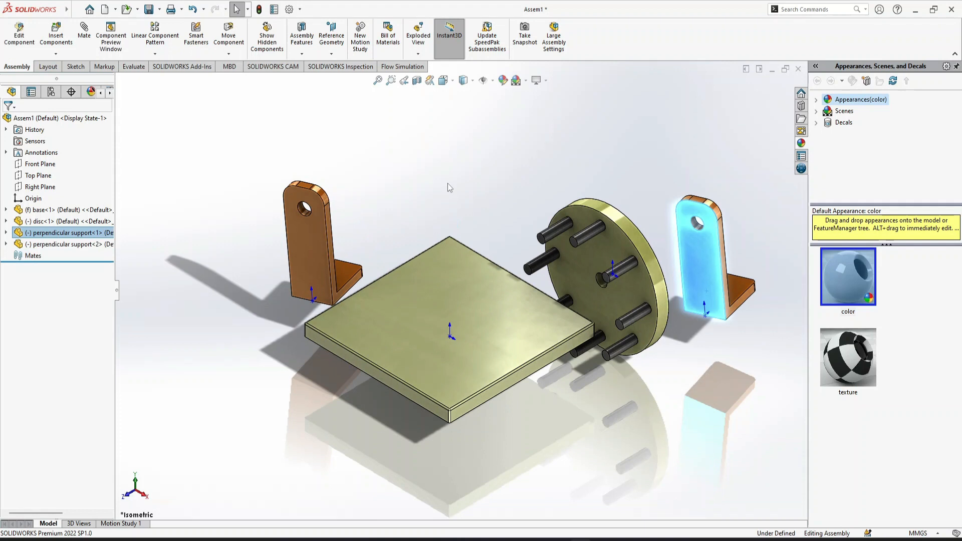
left_click(706, 422)
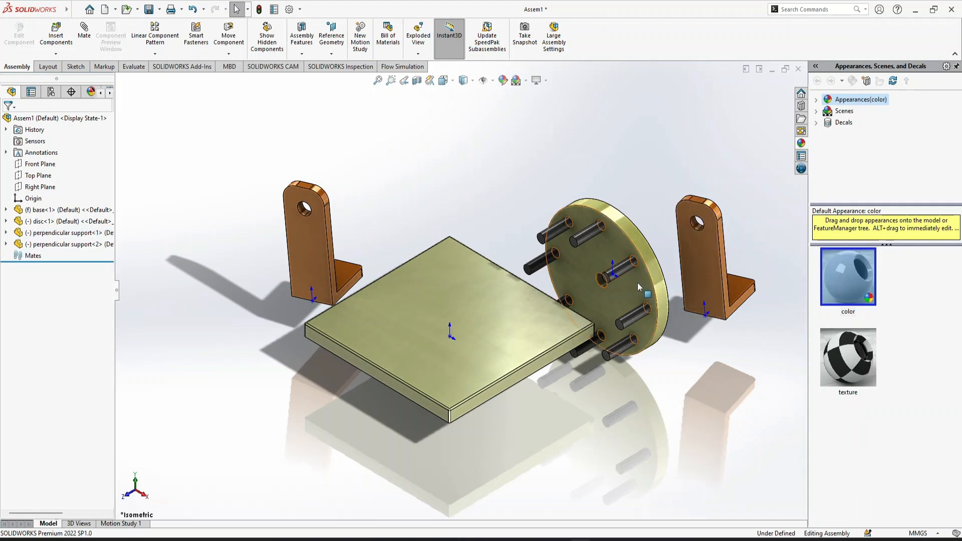
left_click_drag(639, 287, 403, 191, "ctrl")
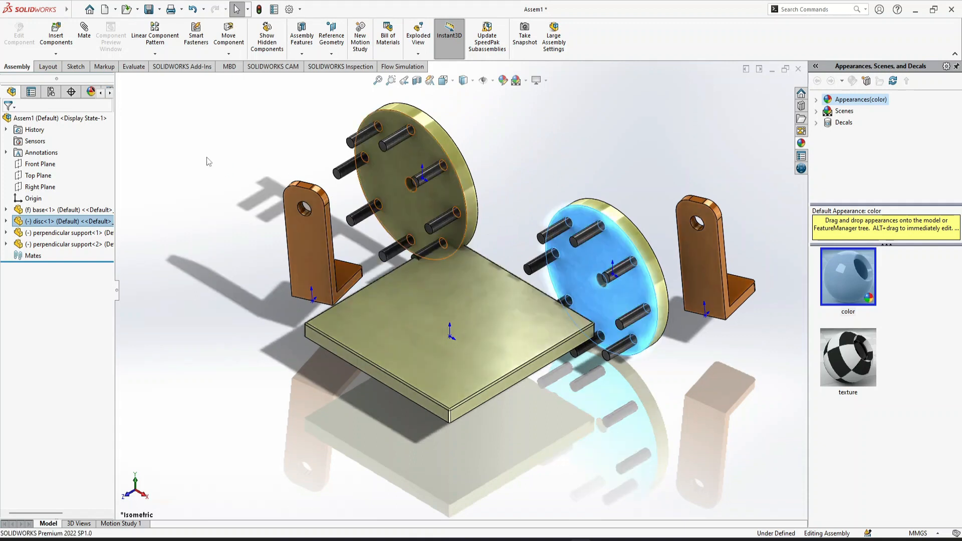
left_click(208, 159)
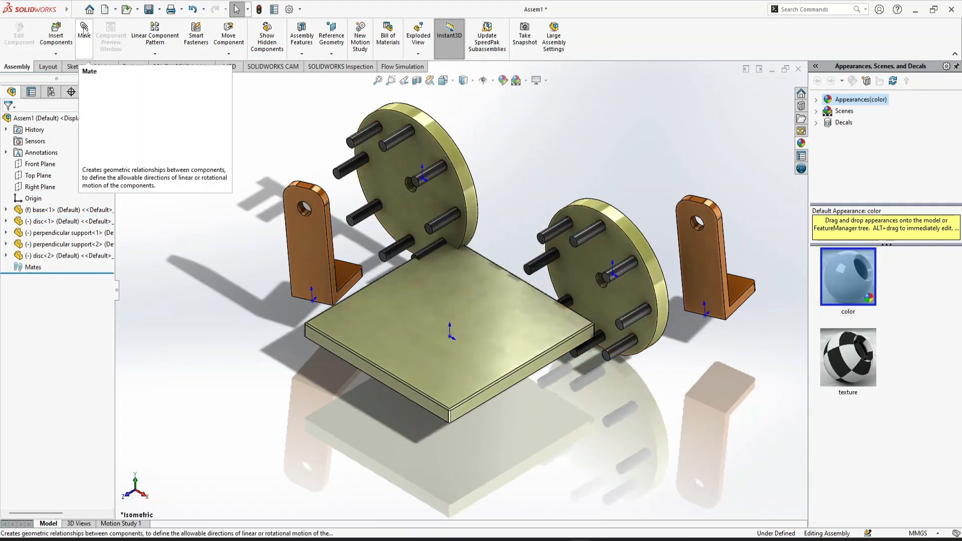
Rotate the copied perpendicular support freely so its foot points away from the base plate
left_click(228, 53)
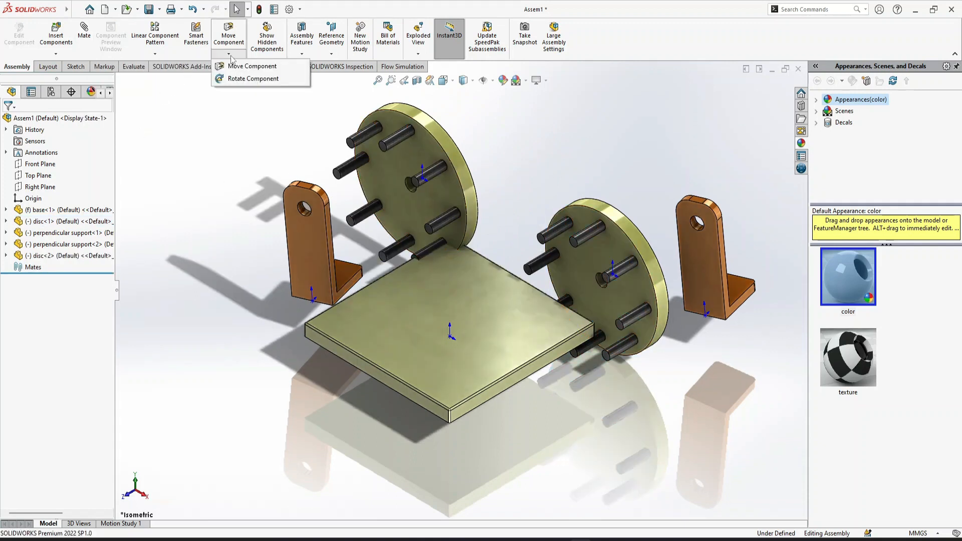
left_click(251, 79)
left_click_drag(302, 270, 399, 327)
key("Escape")
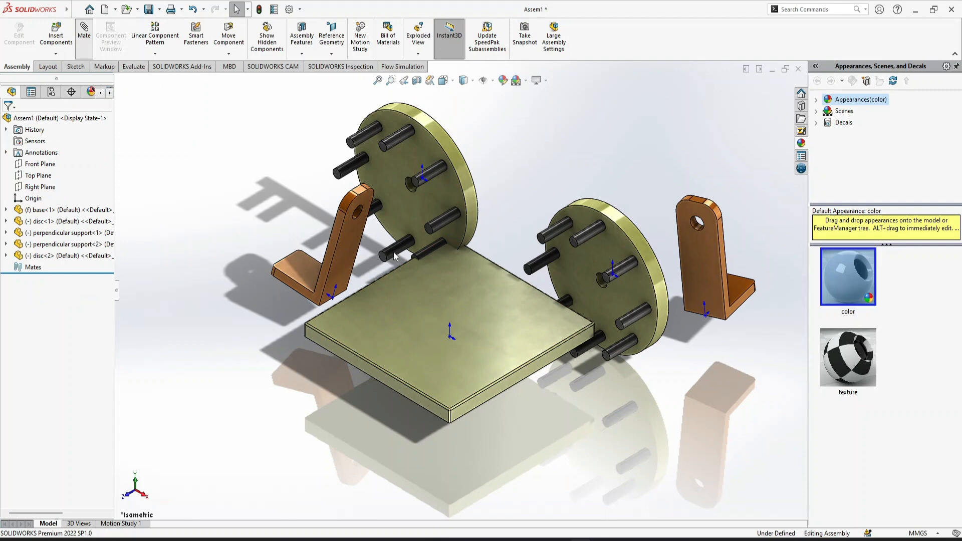
Add a coincident mate between the copied perpendicular support's L-shaped side face and the adjacent side face of the base plate
left_click(292, 285)
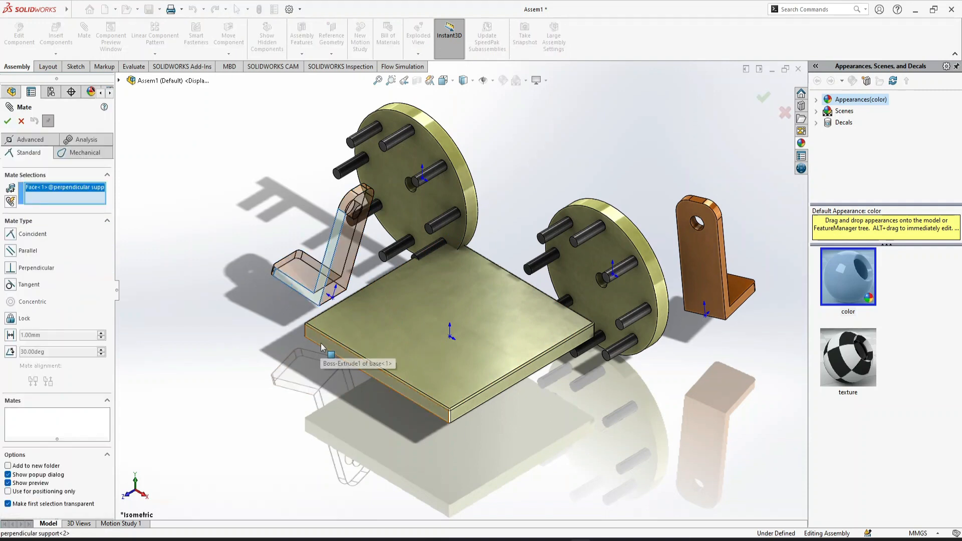
left_click(322, 345)
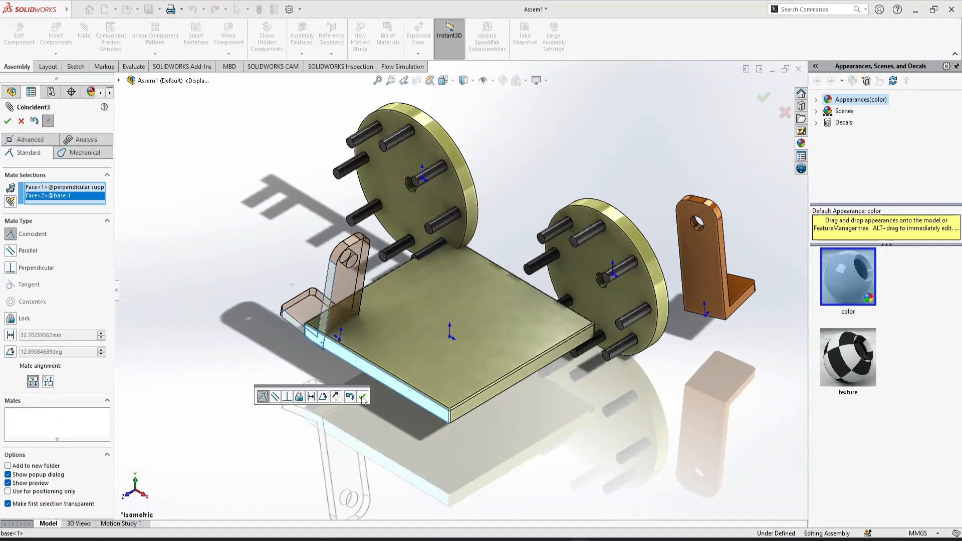
left_click(362, 396)
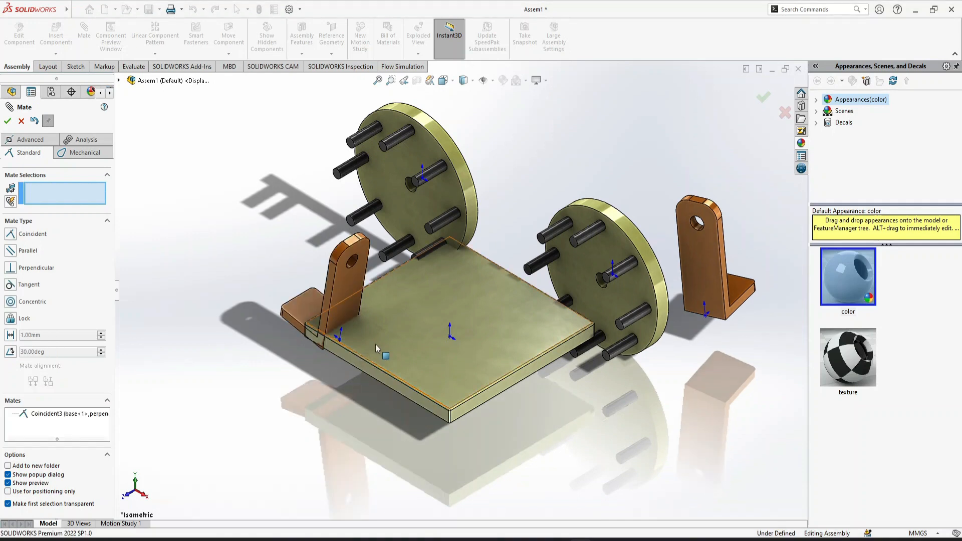
Make the underside of the copied perpendicular support's foot coincident with the top face of the base plate
left_click(373, 376)
middle_click_drag(371, 419, 367, 346)
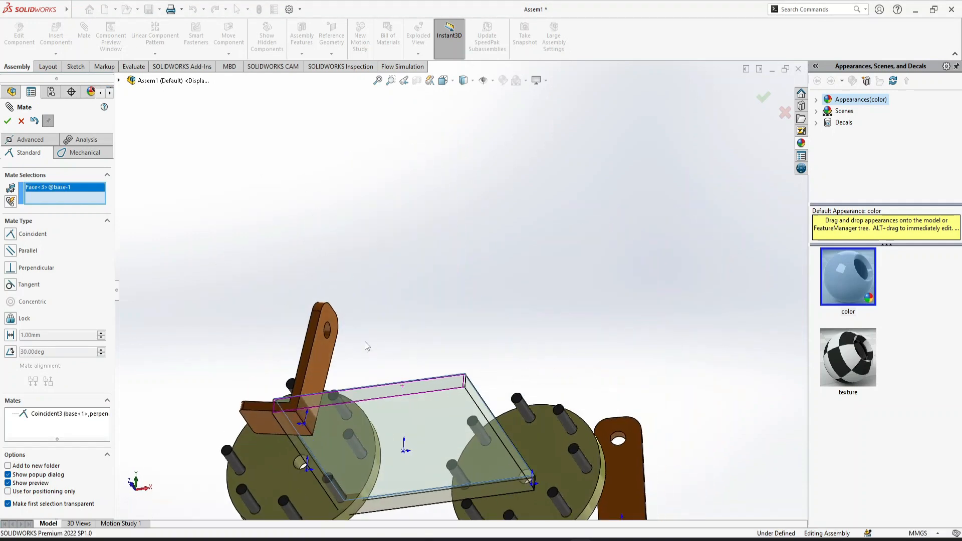
left_click(266, 413)
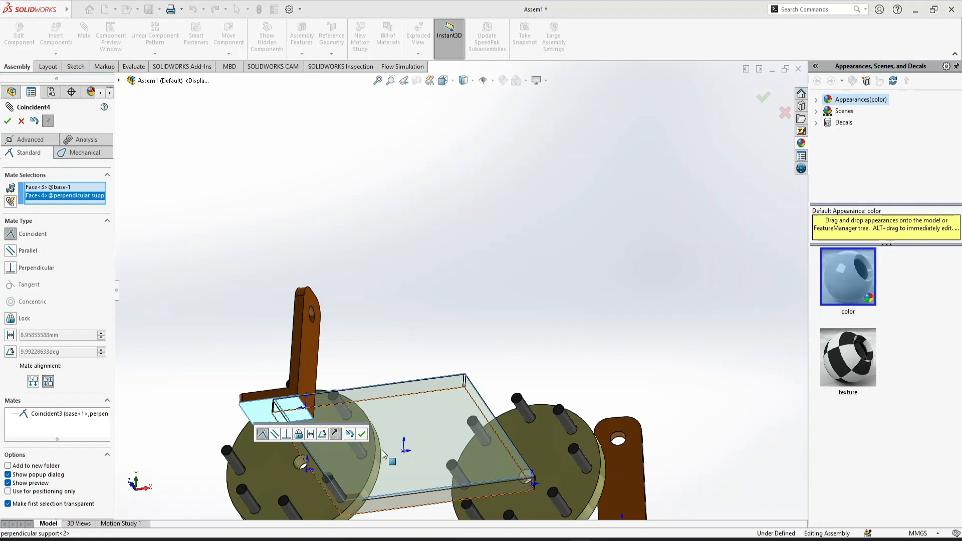
left_click(362, 434)
Make the end face of the copied support's foot coincident with the neighbouring side face of the base plate
middle_click_drag(369, 320, 448, 354)
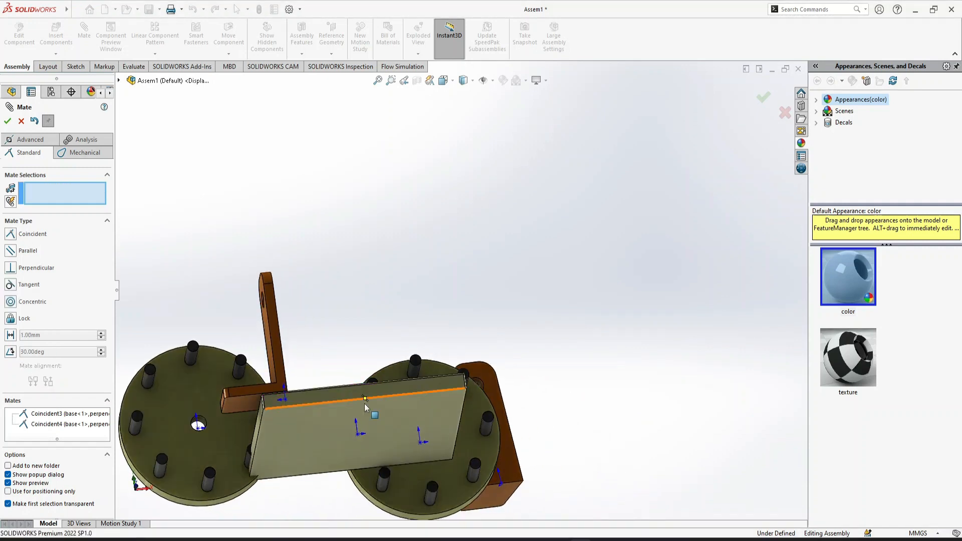
left_click(260, 421)
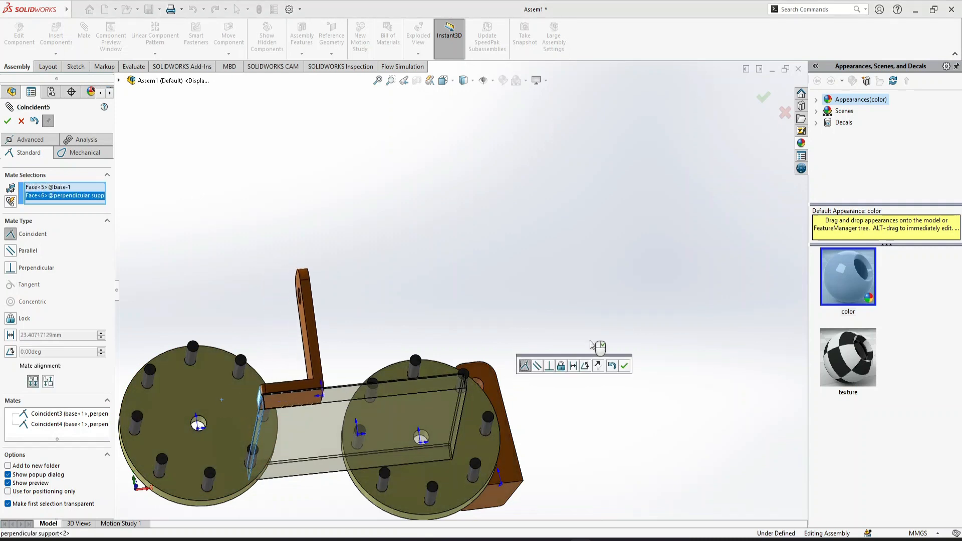
left_click(624, 366)
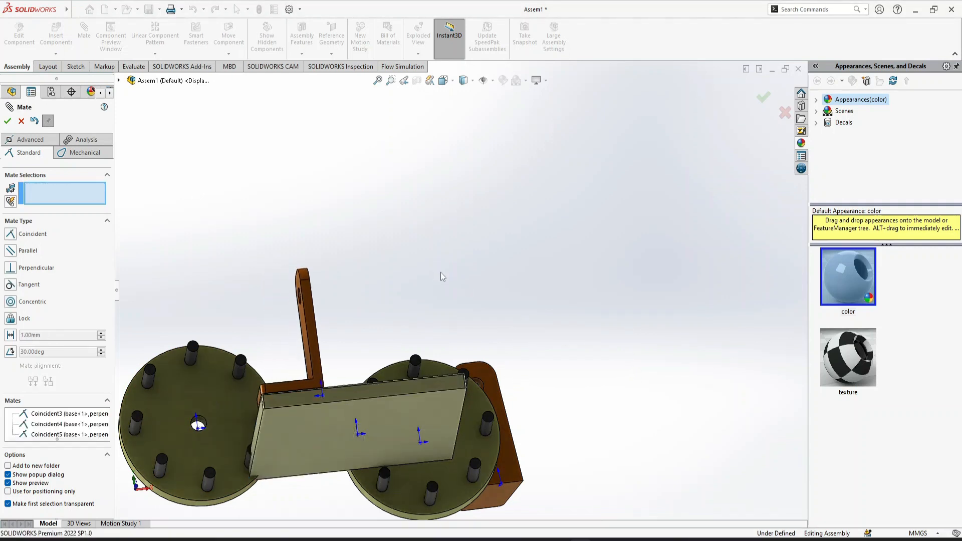
Add a coincident mate between the original perpendicular support's L-shaped side face and the nearest side face of the base plate
key("ctrl+7")
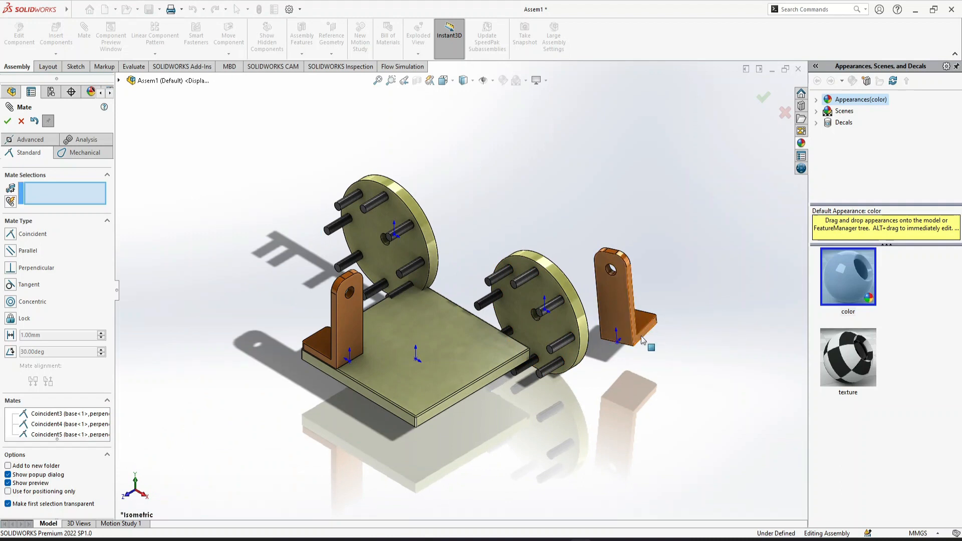
left_click(634, 344)
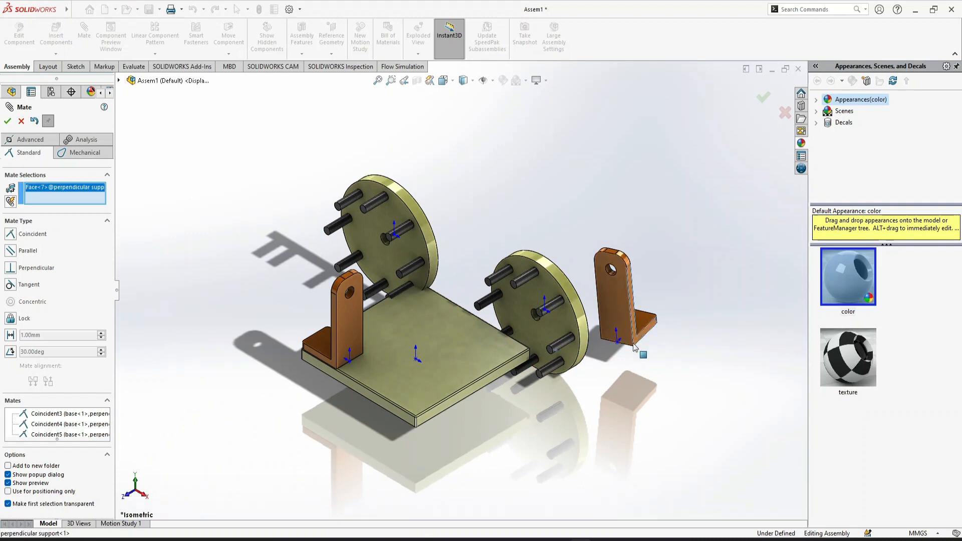
left_click(504, 371)
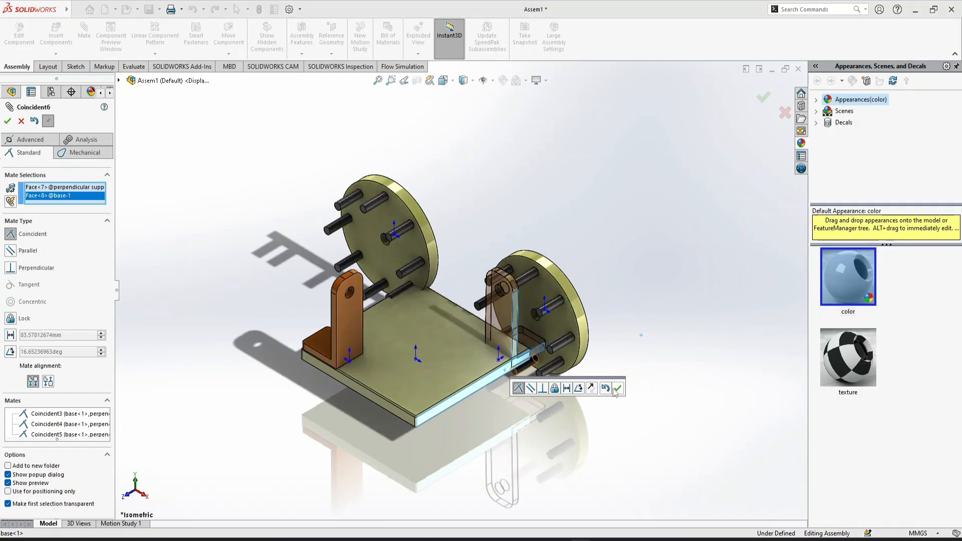
left_click(617, 389)
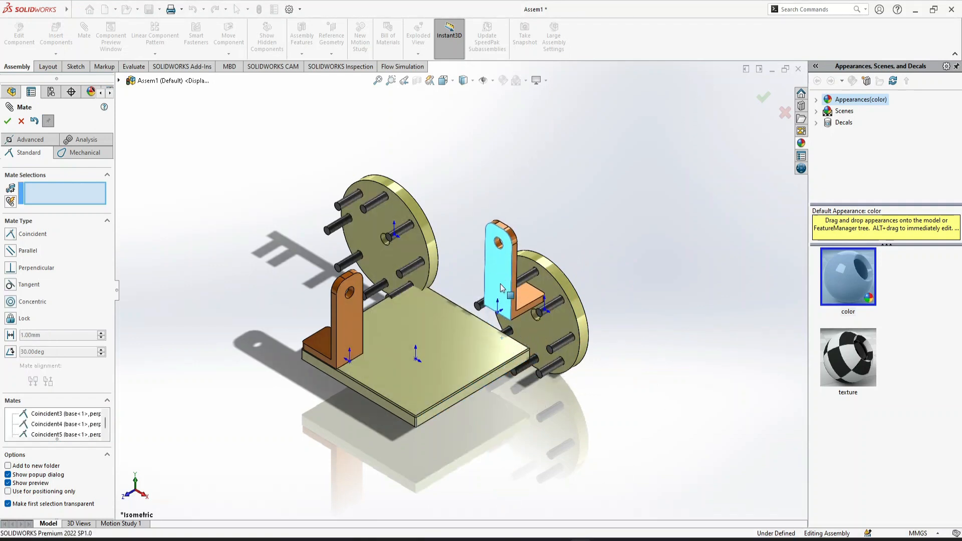
Make the underside of the original perpendicular support's foot coincident with the top face of the base plate
left_click(474, 351)
middle_click_drag(479, 357, 498, 272)
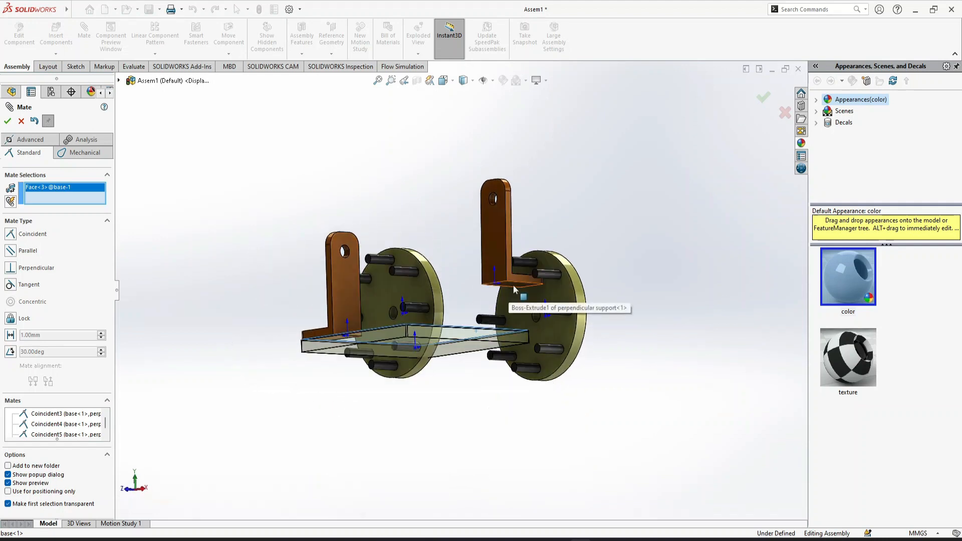
left_click(513, 285)
left_click(795, 422)
Move the disc clear of the original support and make the support foot's end face coincident with the base plate's side face
middle_click_drag(664, 329, 565, 372)
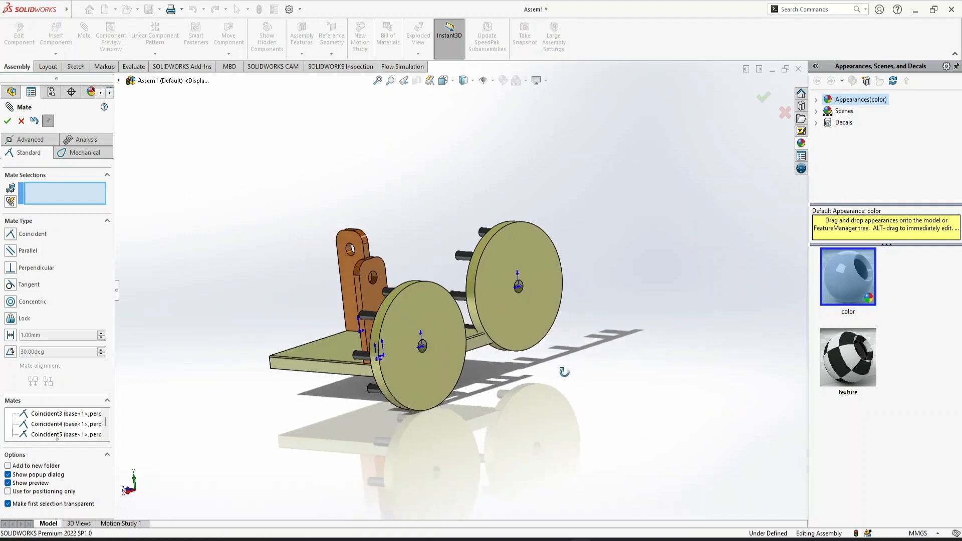
left_click_drag(444, 365, 580, 434)
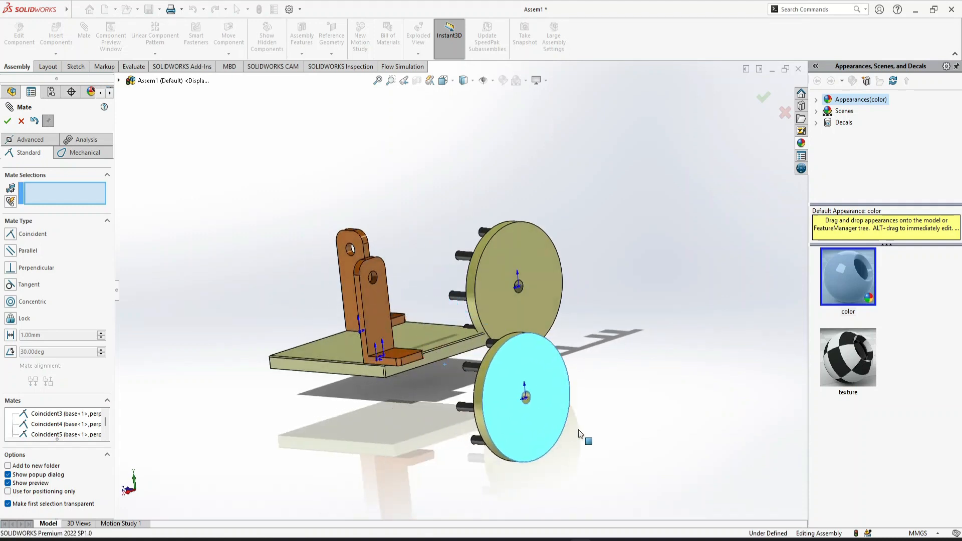
left_click(400, 365)
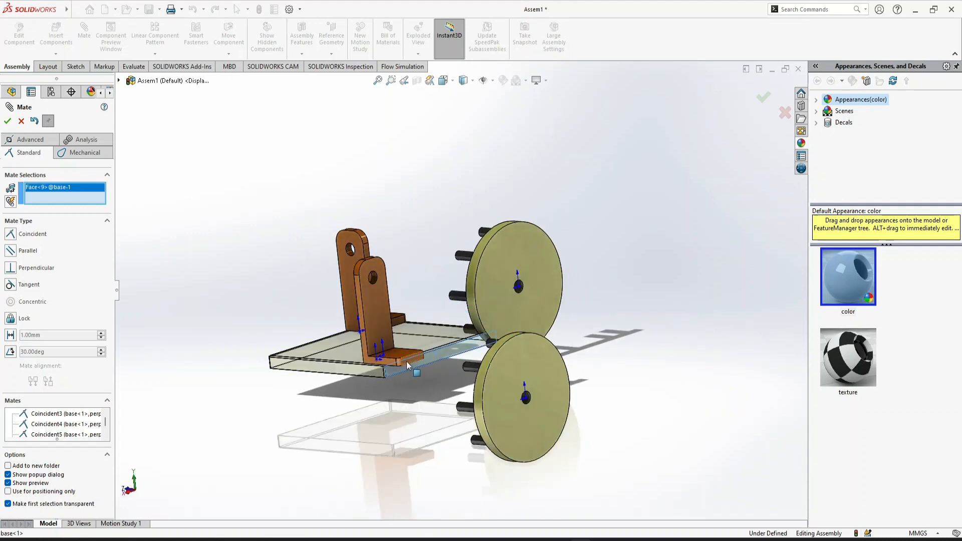
left_click(407, 363)
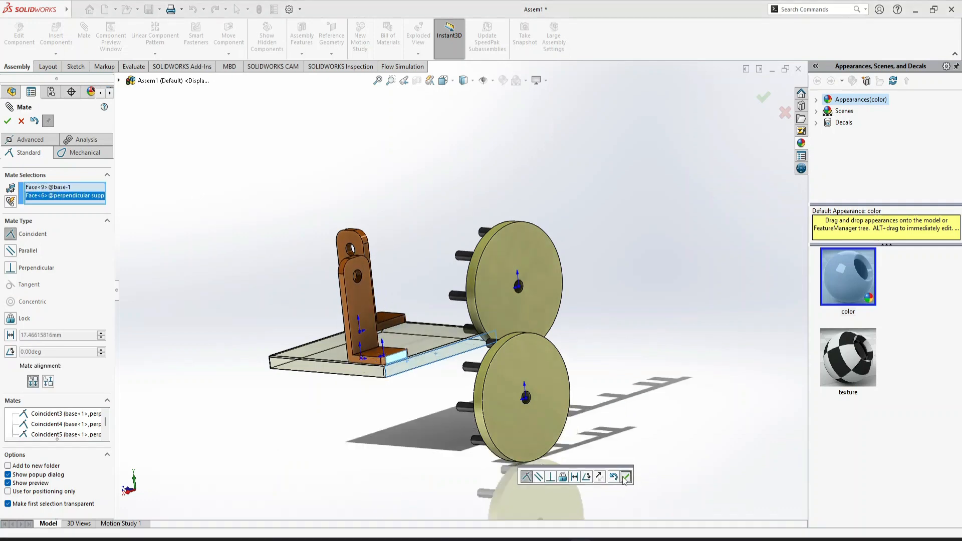
left_click(624, 476)
Add a concentric mate between the copied disc's centre hole and the hole in the copied perpendicular support
key("ctrl+7")
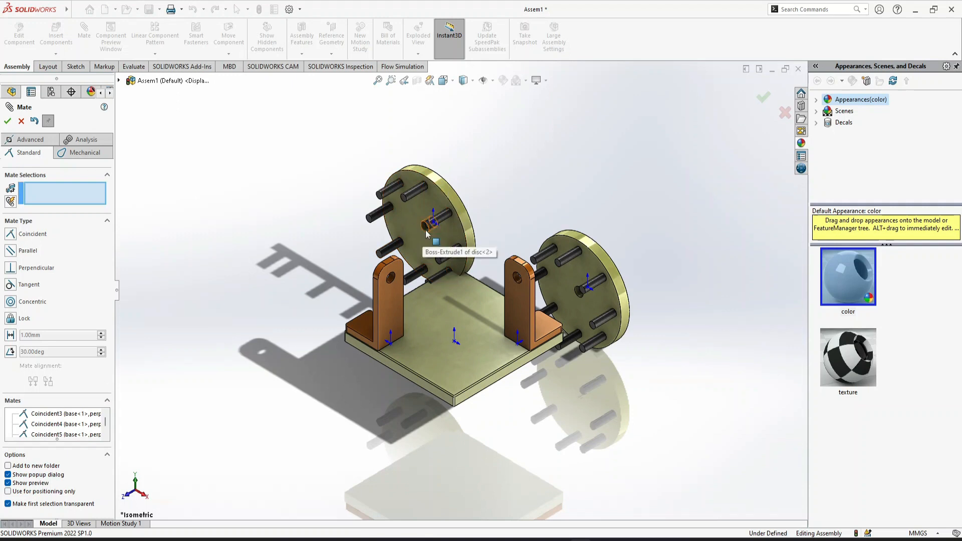
left_click(421, 232)
left_click(426, 234)
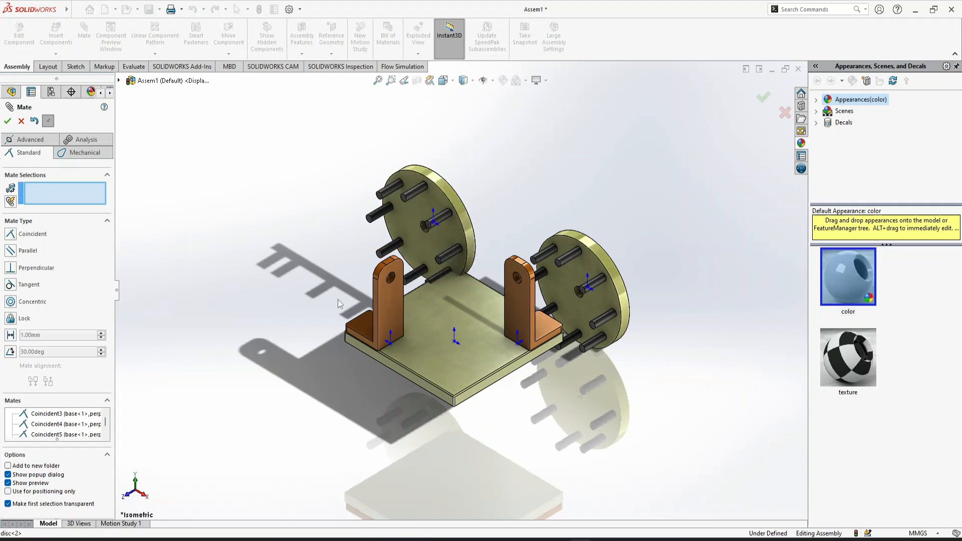
left_click(390, 80)
left_click_drag(654, 412, 274, 156)
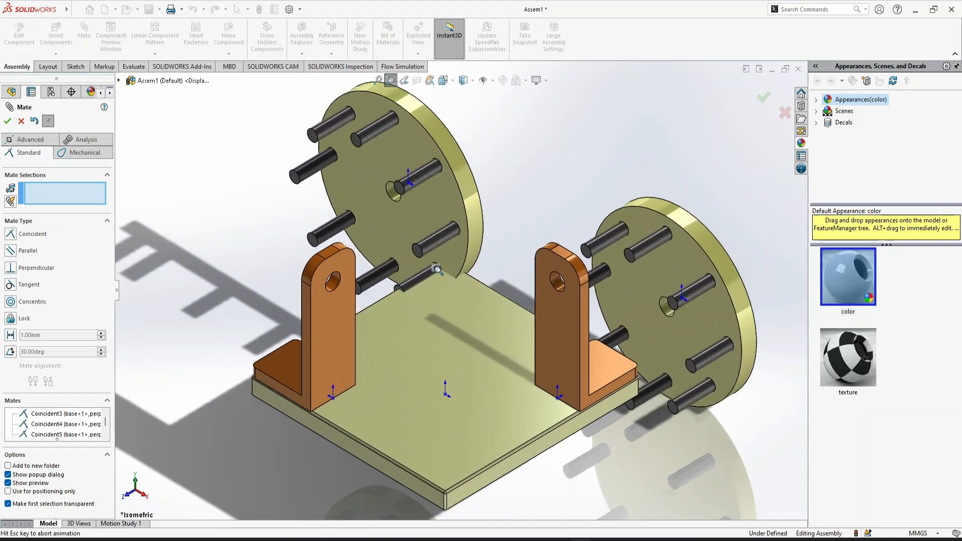
key("Escape")
left_click(392, 196)
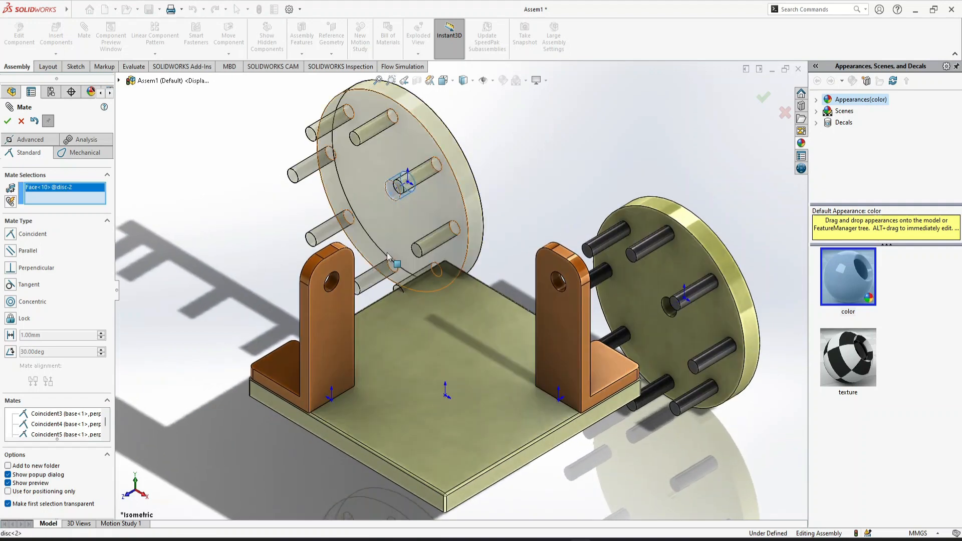
left_click(332, 292)
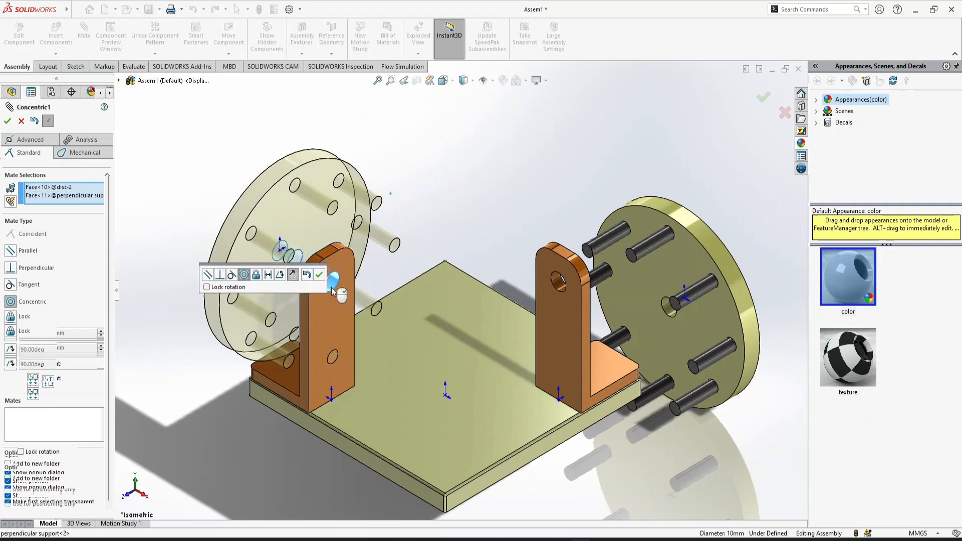
left_click(320, 275)
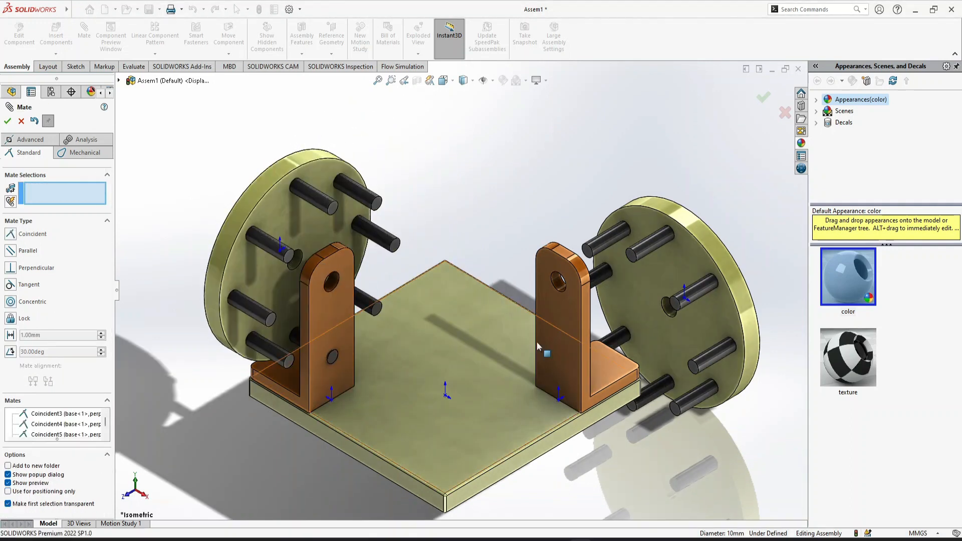
Make the original disc's centre hole concentric with the original support's hole, and slide both discs to the inner side of their supports
left_click(669, 315)
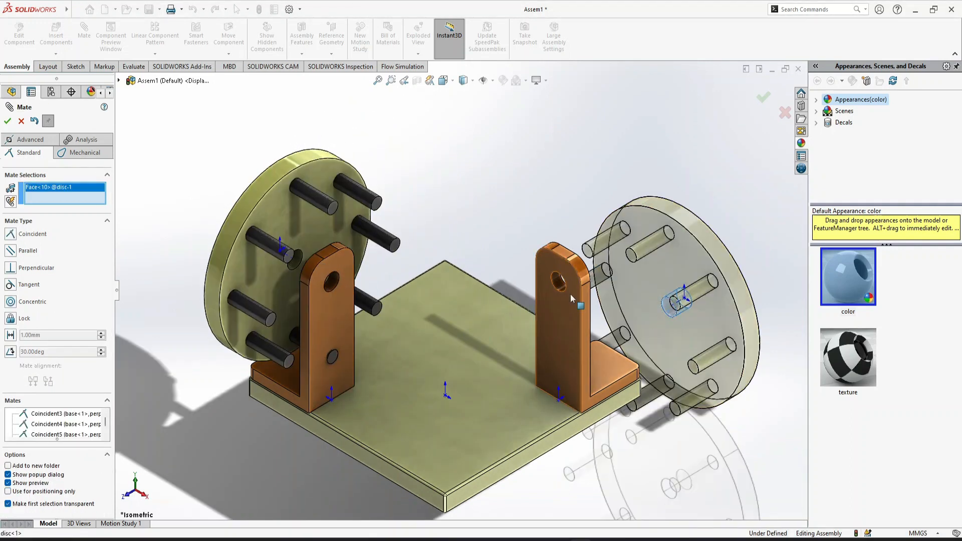
left_click(558, 285)
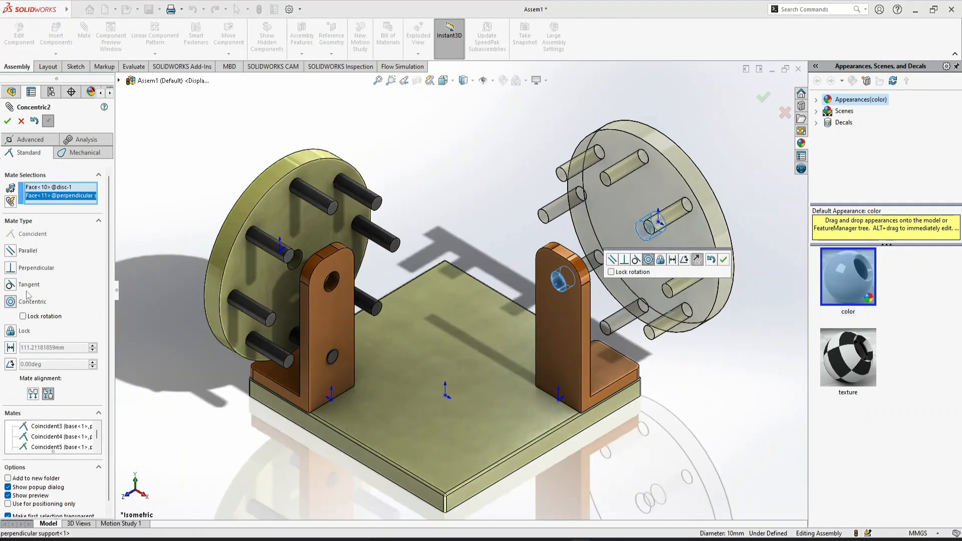
left_click(8, 125)
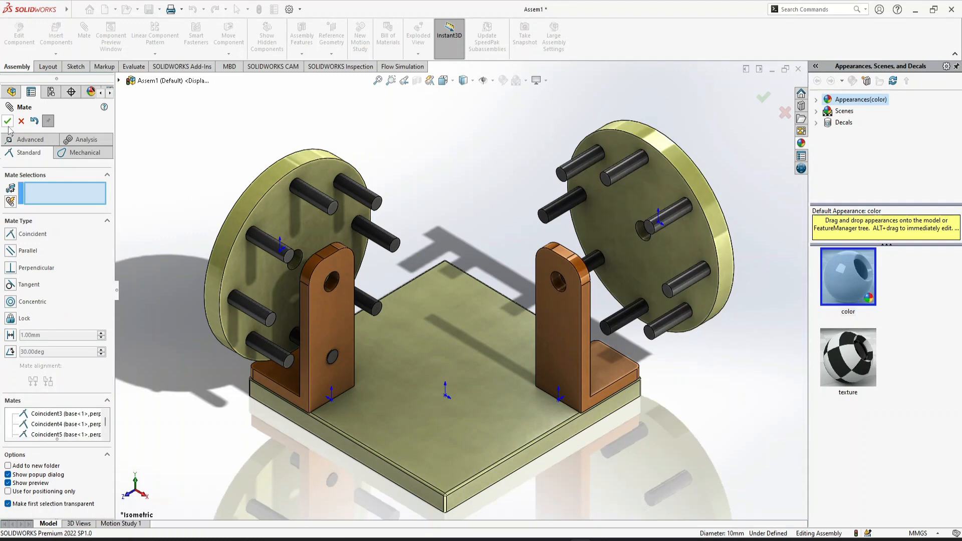
left_click_drag(616, 272, 515, 355)
left_click_drag(271, 285, 421, 343)
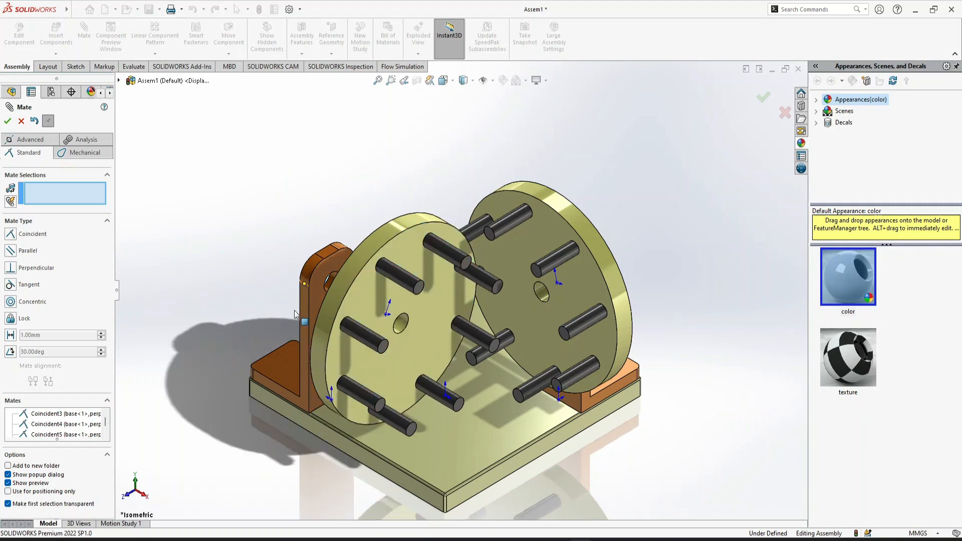
Add a 10 mm distance mate between the copied support's inner face and the flat back face of the copied disc
left_click(309, 301)
middle_click_drag(292, 293, 363, 279)
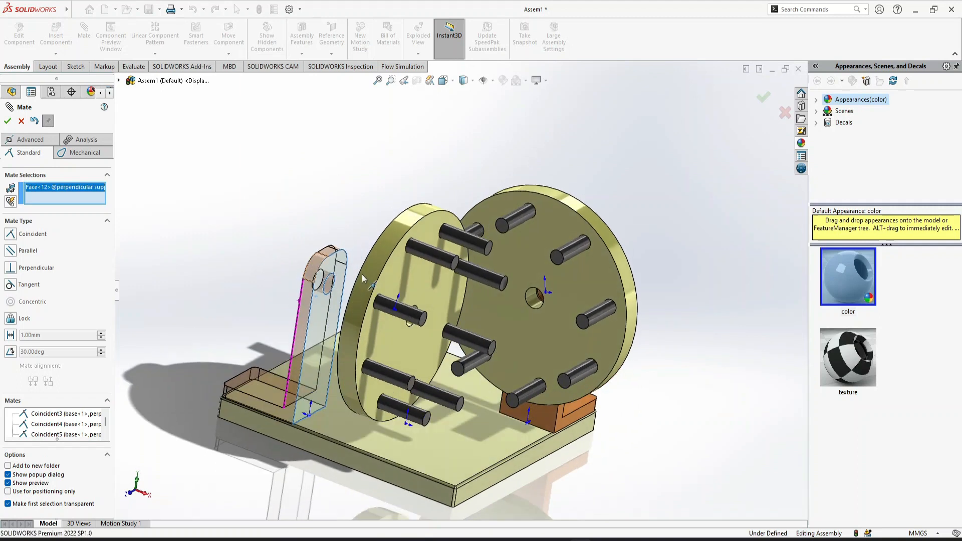
middle_click_drag(409, 313, 480, 319)
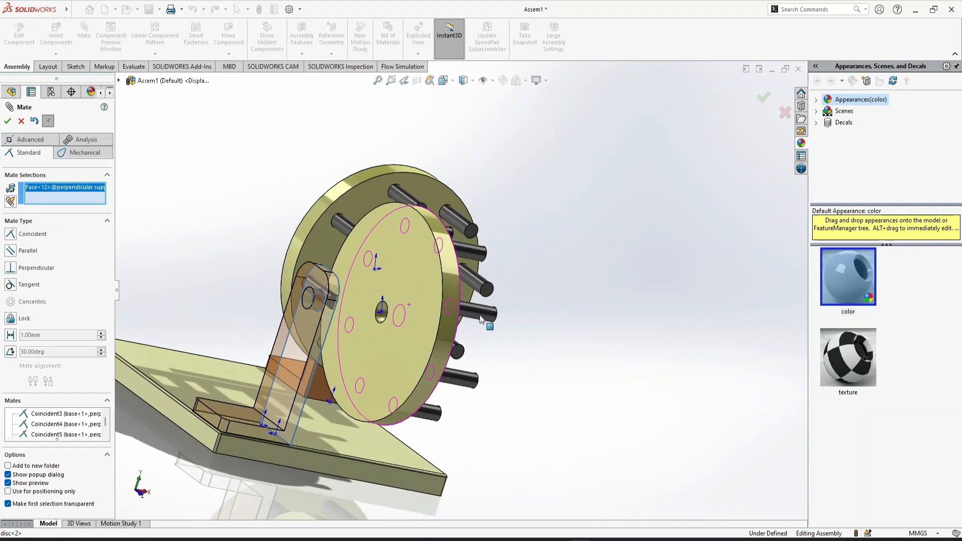
left_click(434, 283)
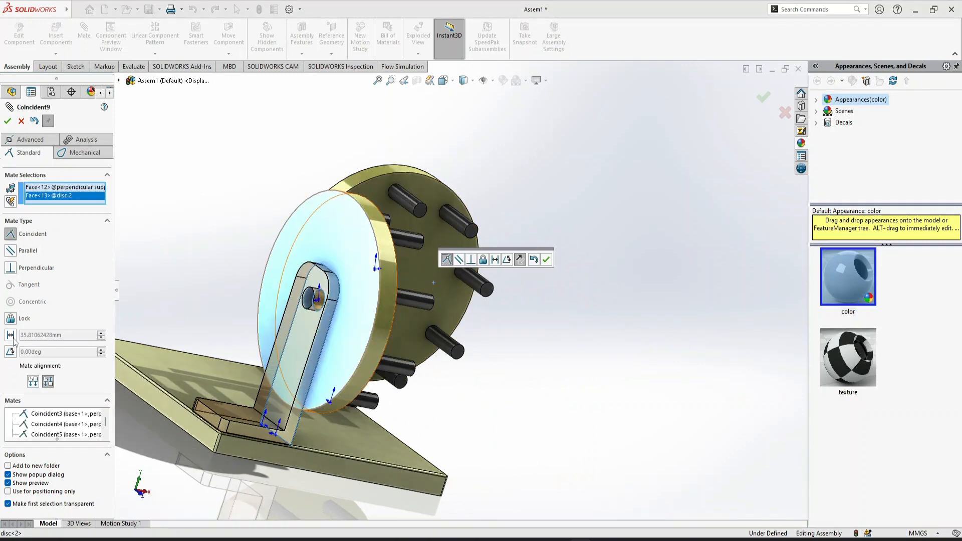
left_click(11, 334)
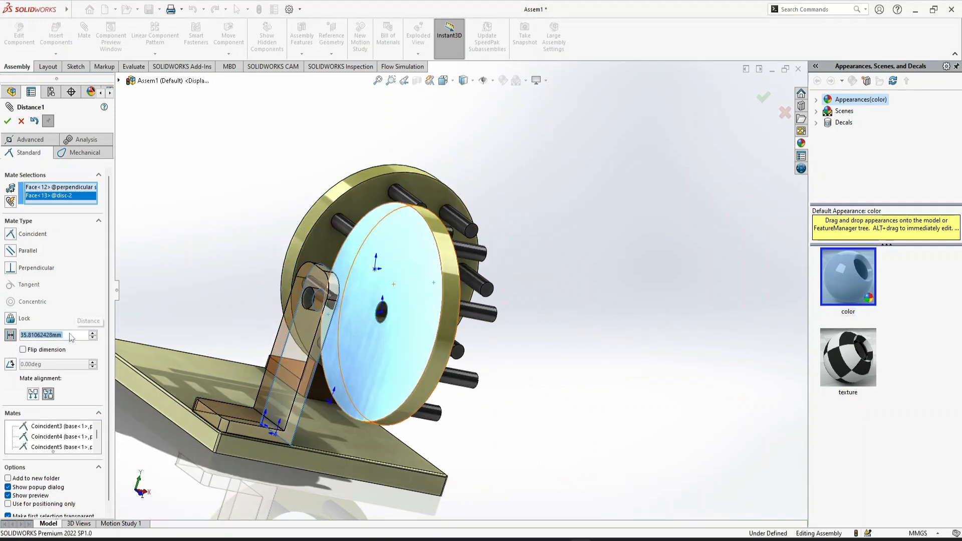
type("10")
key("Return")
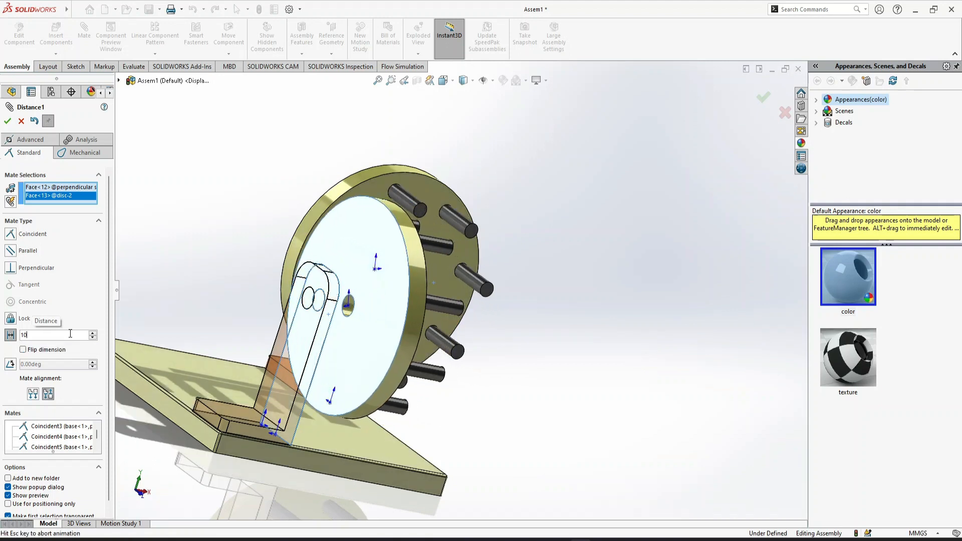
key("Return")
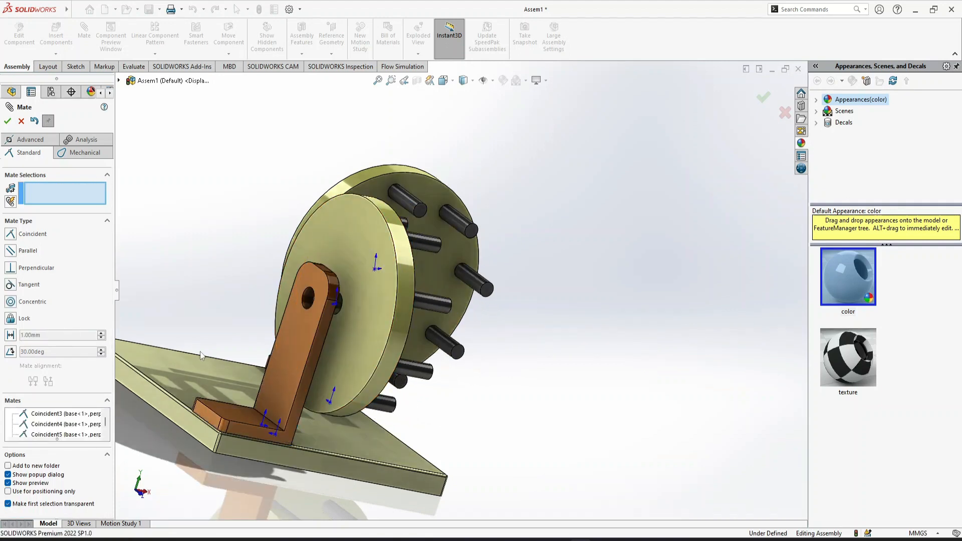
Add a 10 mm distance mate between the original disc's flat back face and the original support's inner face, and finish mating
left_click(538, 394)
middle_click_drag(452, 293, 480, 302)
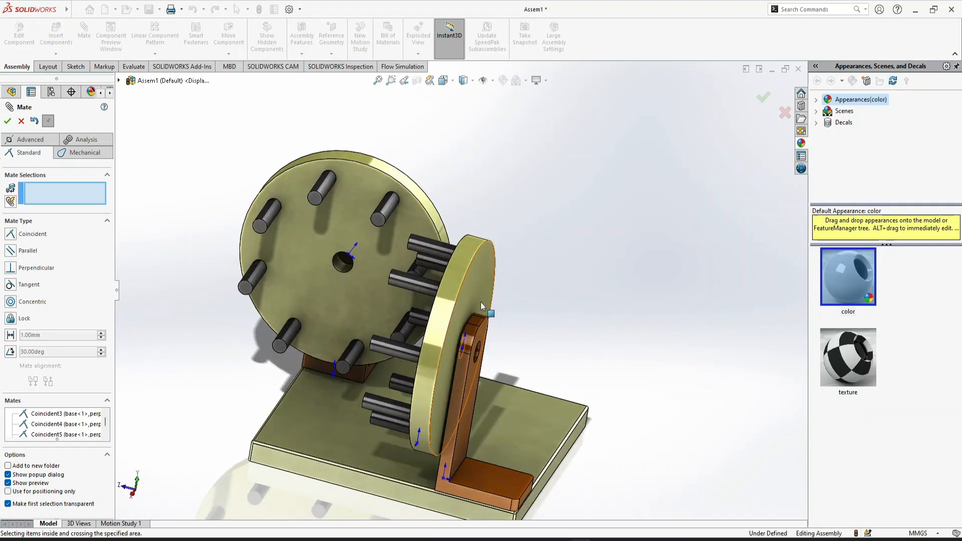
left_click(480, 302)
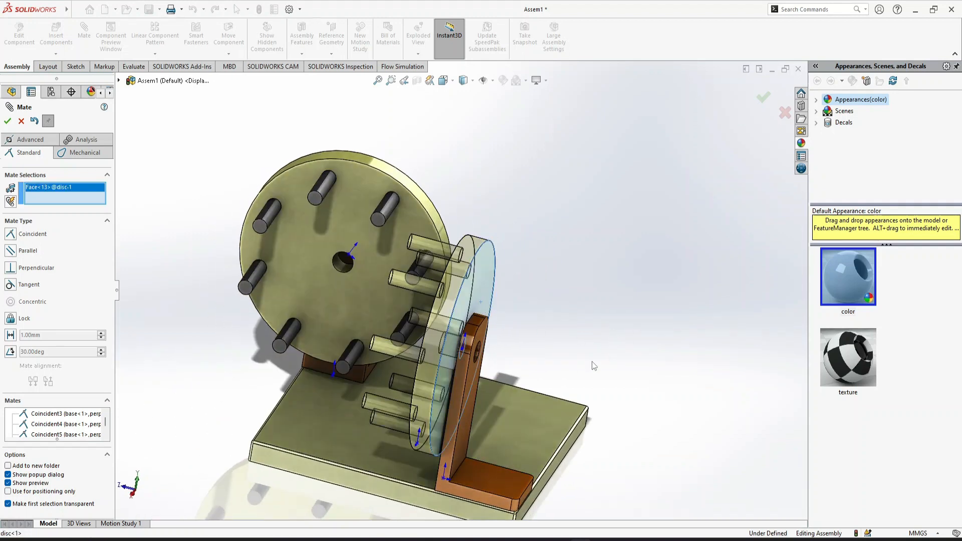
middle_click_drag(549, 376, 746, 430)
left_click(747, 430)
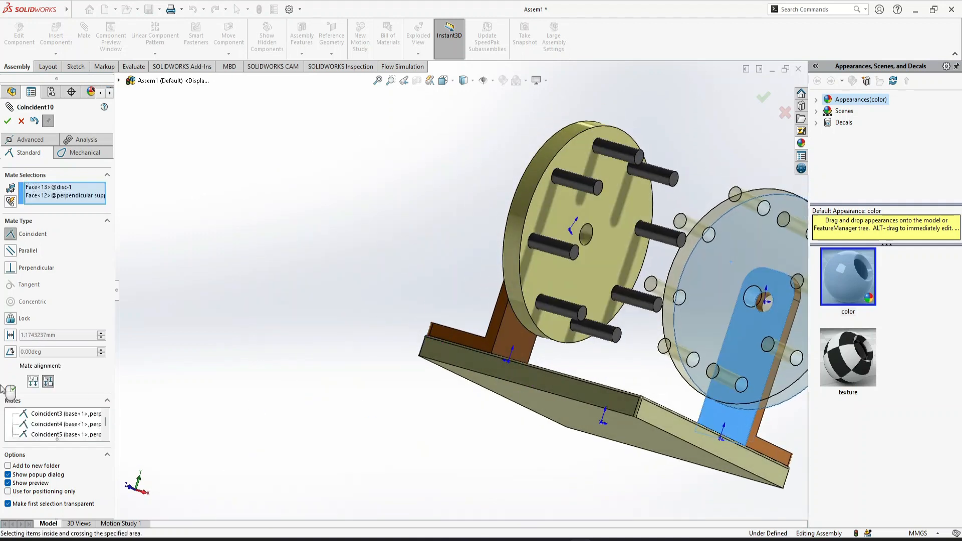
left_click(11, 335)
type("10")
key("Return")
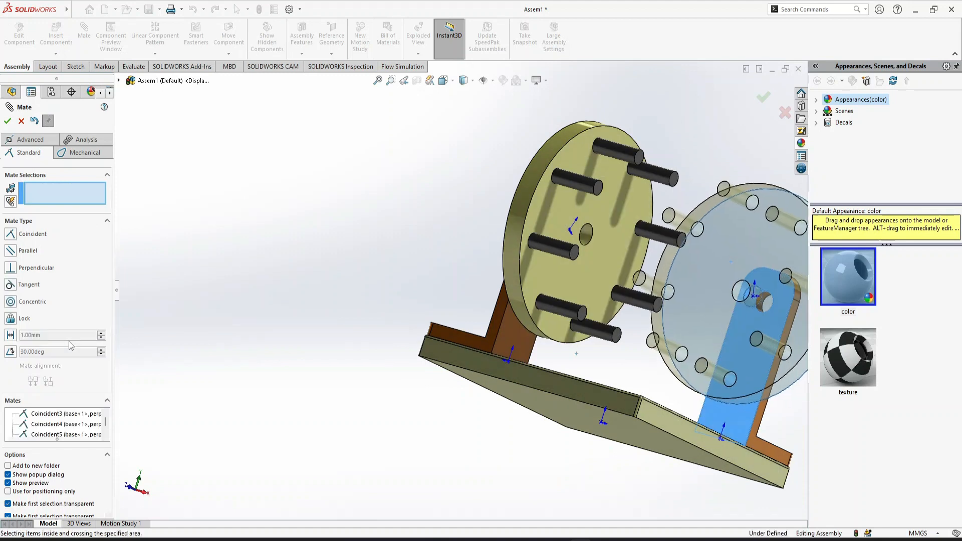
key("ctrl+7")
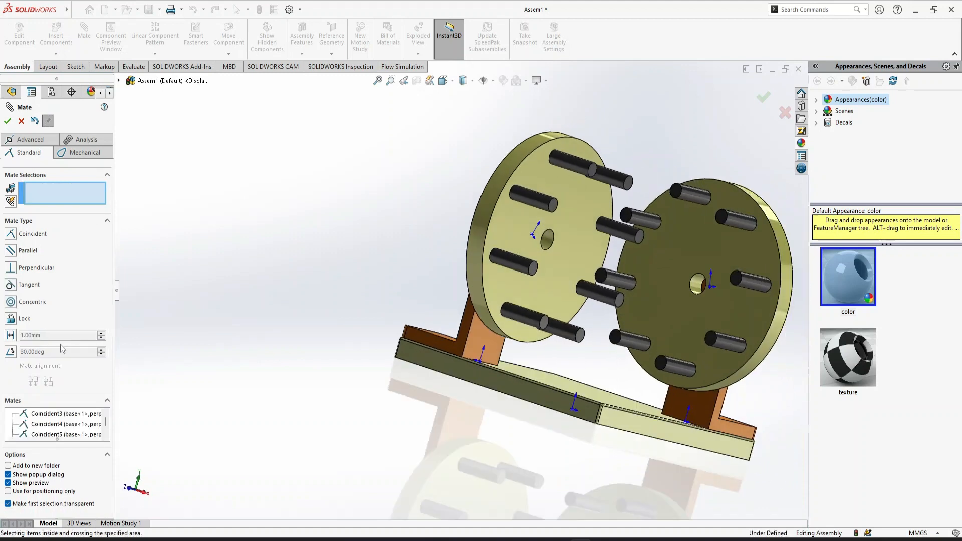
left_click(22, 123)
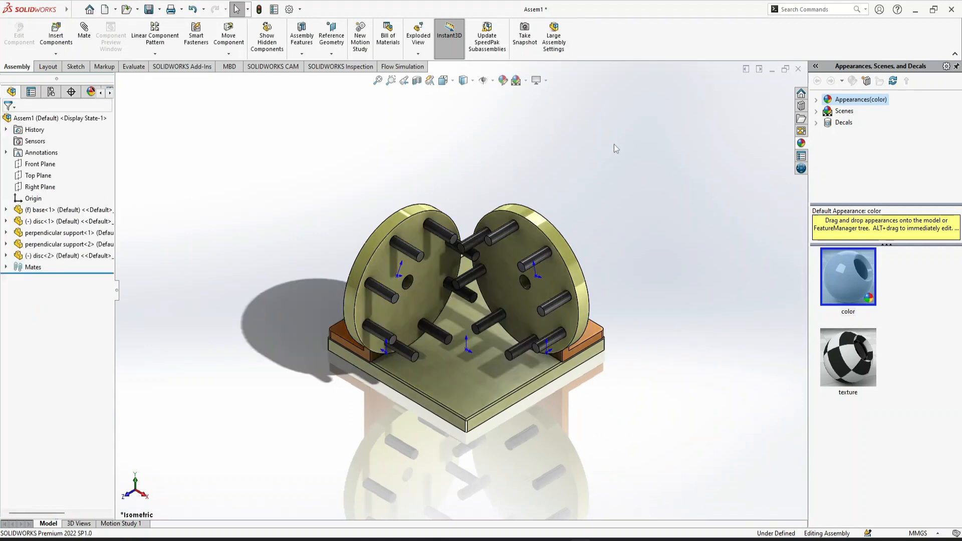
Turn off ambient occlusion and hide the origins in the assembly view
left_click(538, 80)
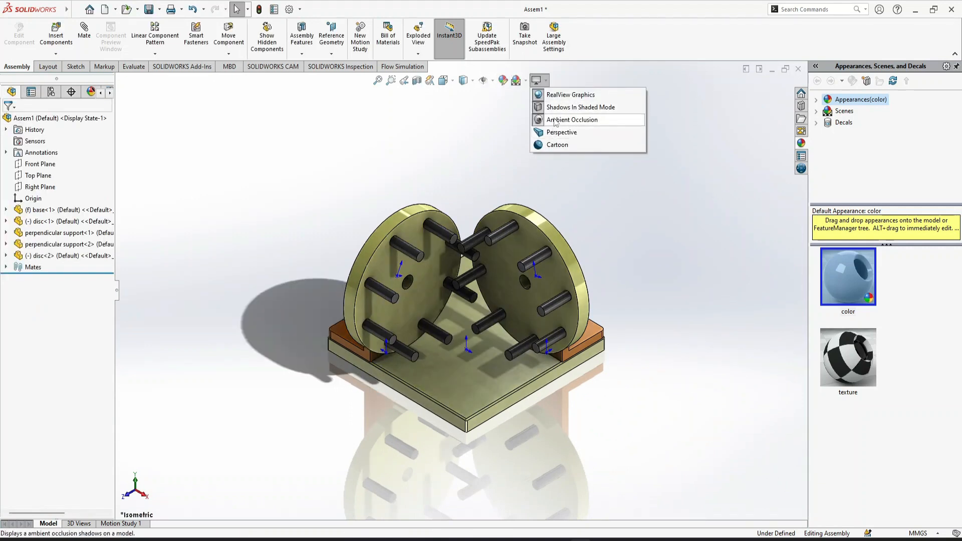
left_click(563, 120)
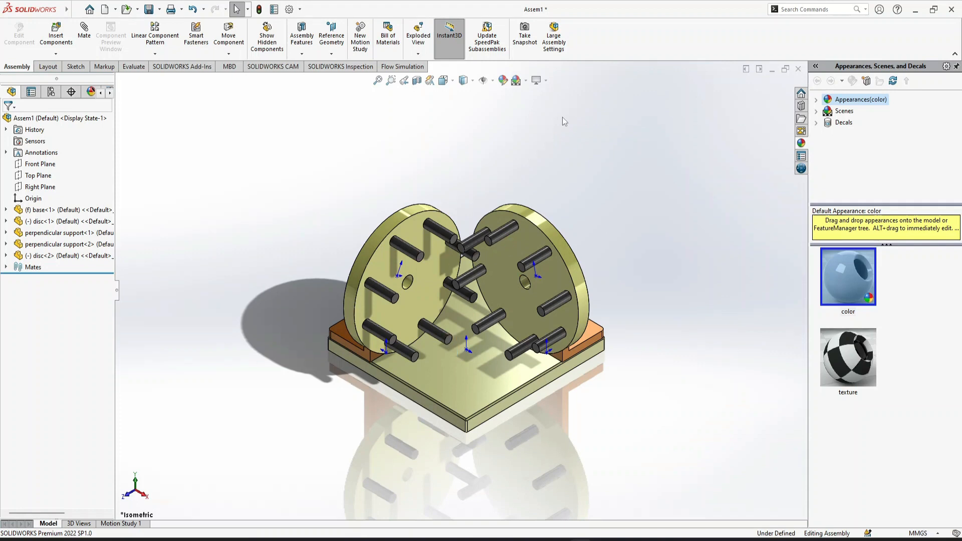
left_click(492, 81)
left_click(484, 139)
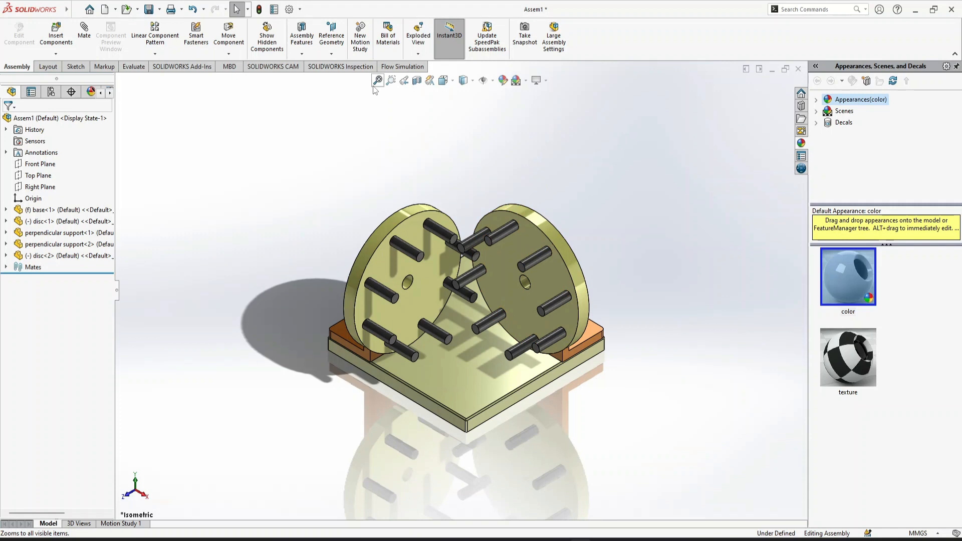
Open the disc part from the assembly and start editing the colour of its round plate feature, Boss-Extrude1
left_click(391, 80)
left_click_drag(647, 425, 309, 178)
key("Escape")
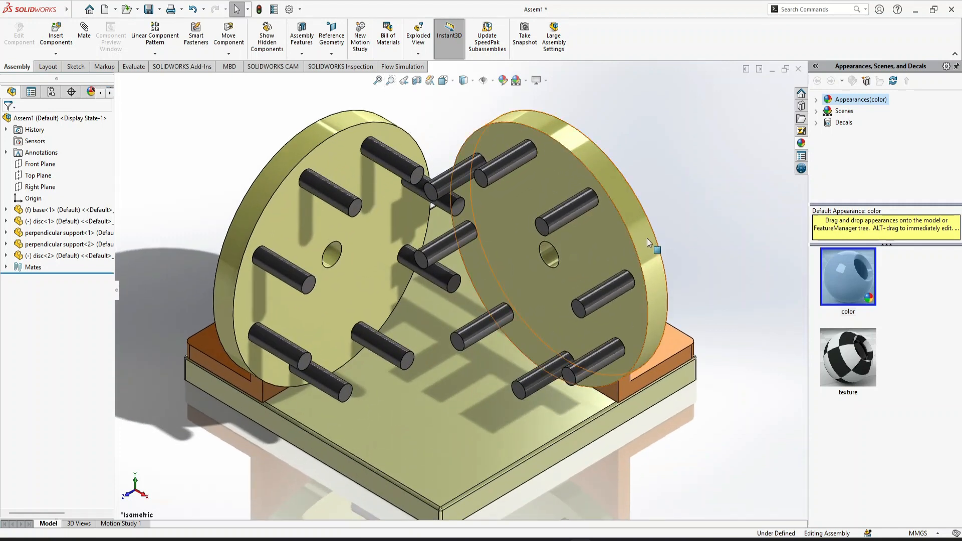
left_click(636, 240)
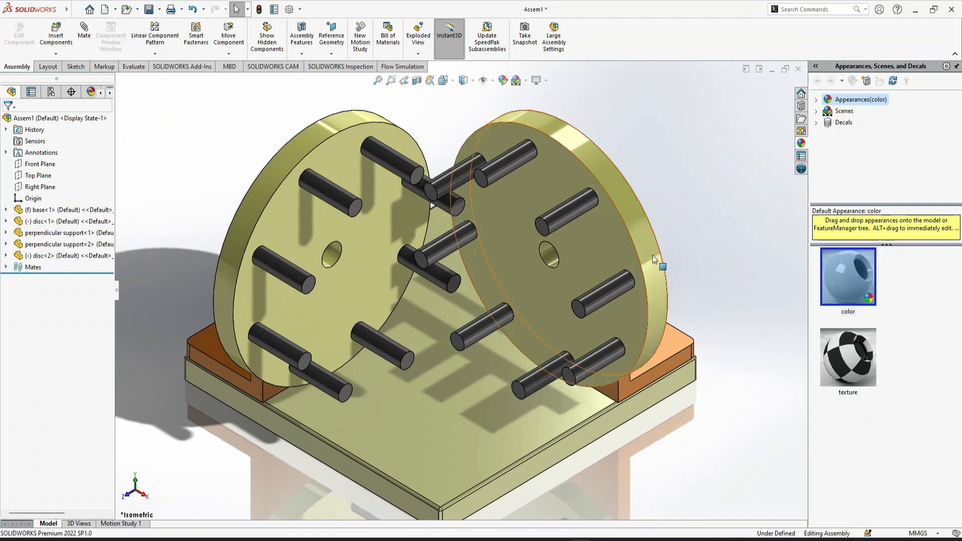
left_click(660, 210)
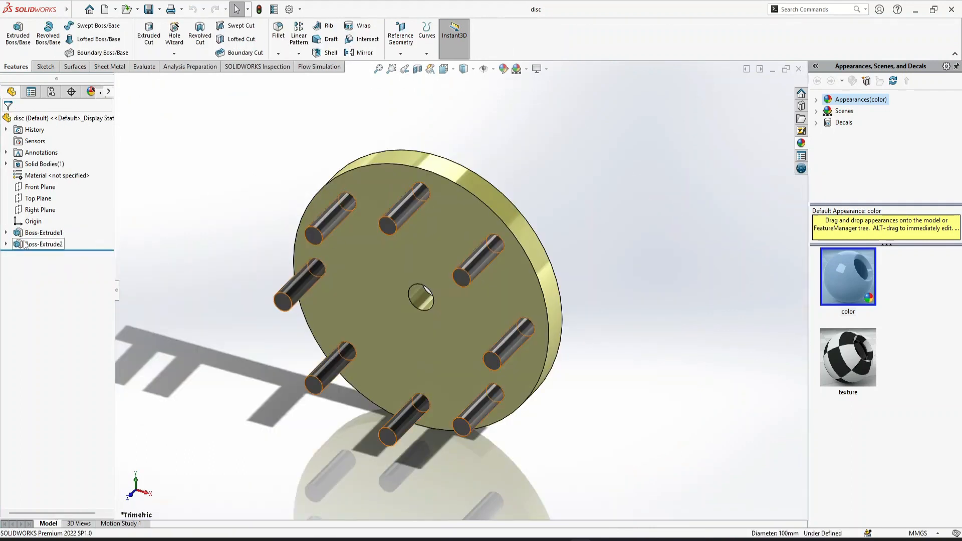
left_click(54, 235)
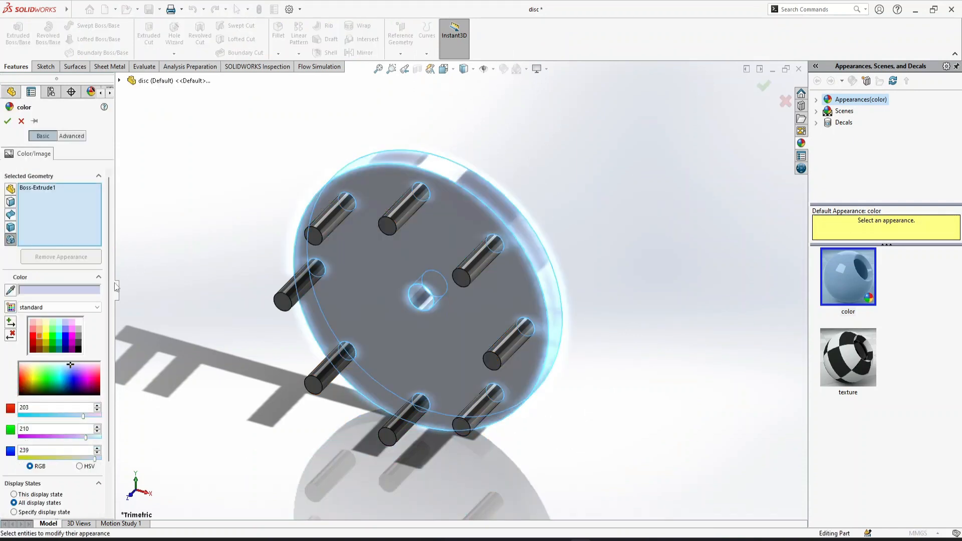
Try several green, tan and turquoise colours on the disc's round plate feature
left_click(52, 330)
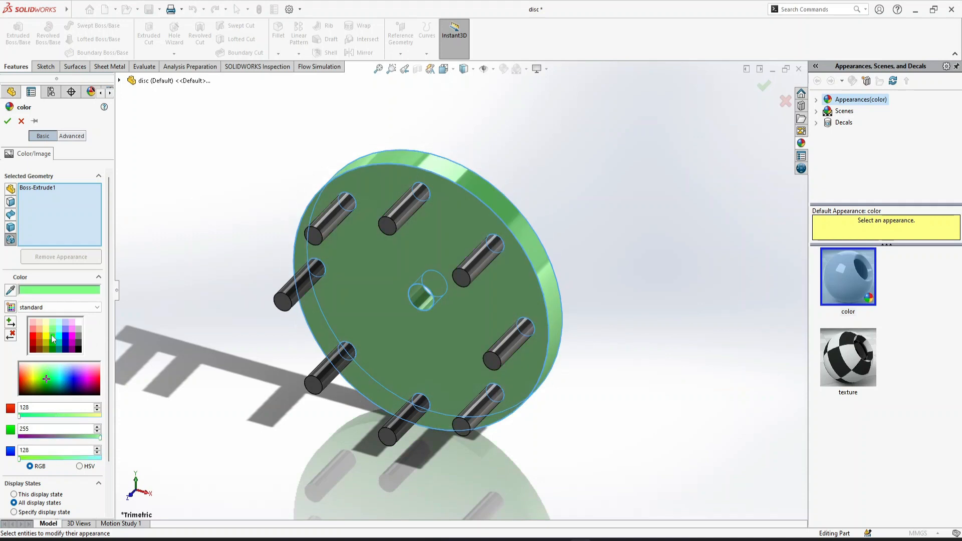
left_click(54, 340)
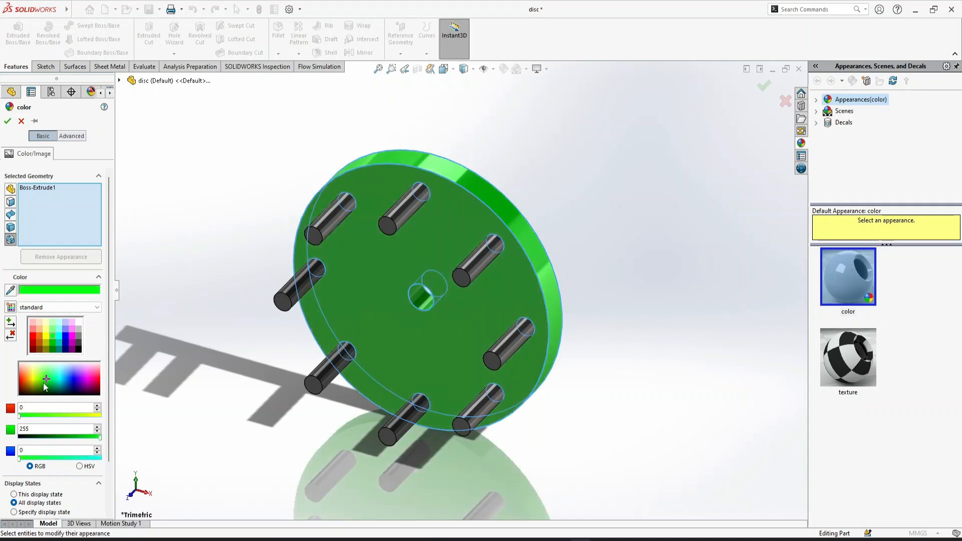
left_click_drag(44, 383, 50, 374)
left_click(25, 370)
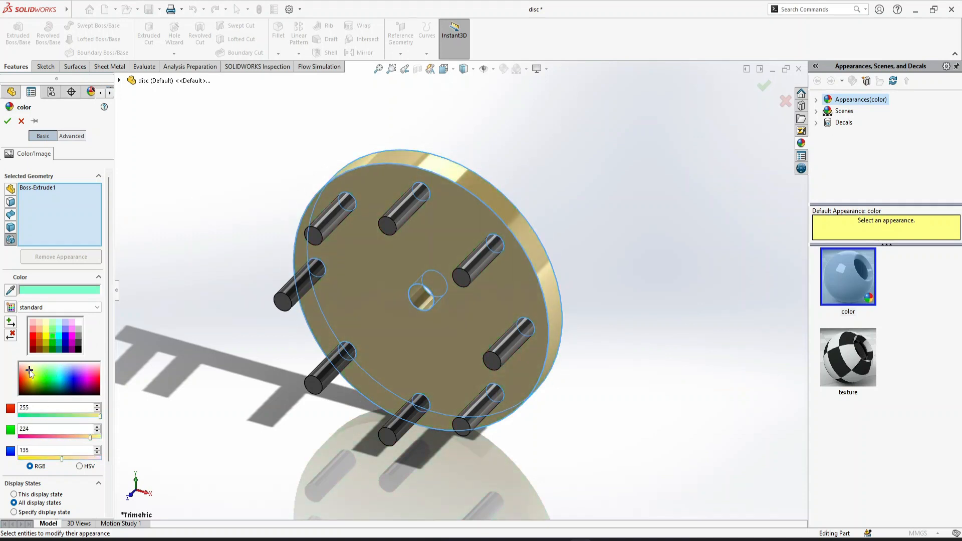
left_click(61, 374)
left_click_drag(61, 374, 61, 373)
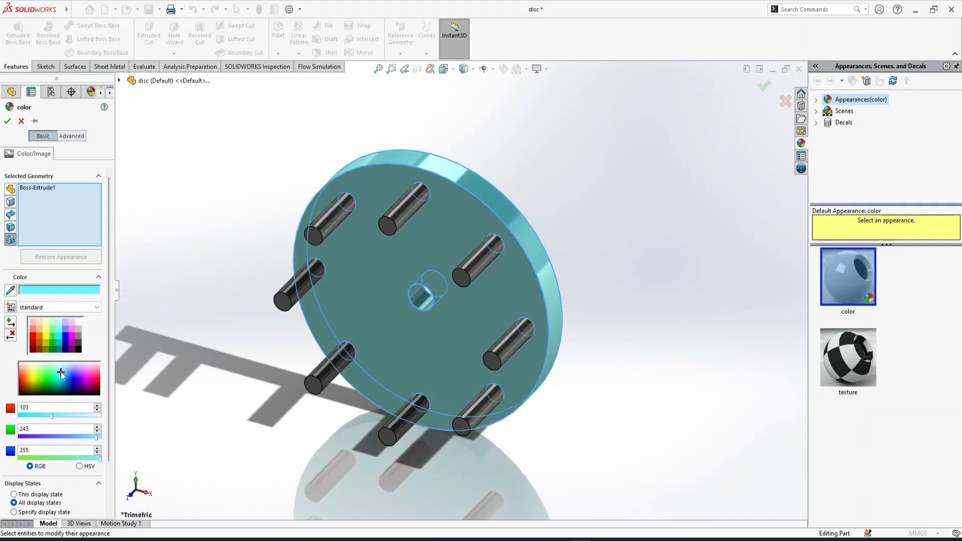
left_click(59, 341)
left_click(59, 347)
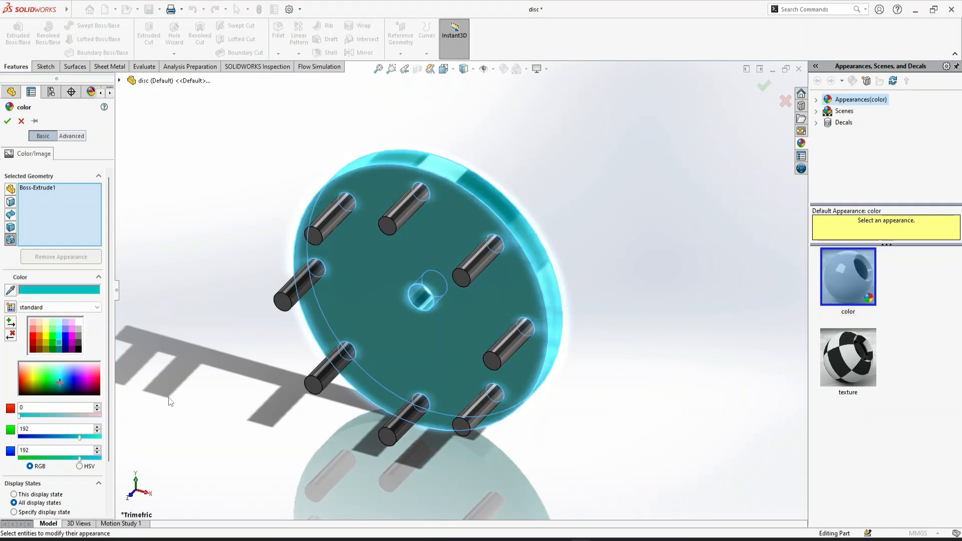
Colour the disc's round plate light turquoise (RGB 71, 248, 255), save the part and return to the assembly
left_click(60, 373)
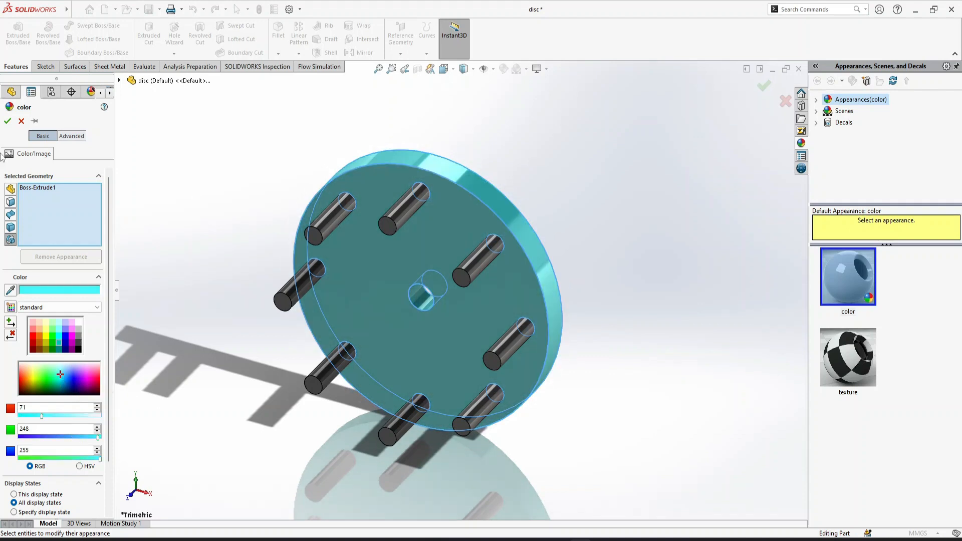
left_click(9, 121)
key("ctrl+s")
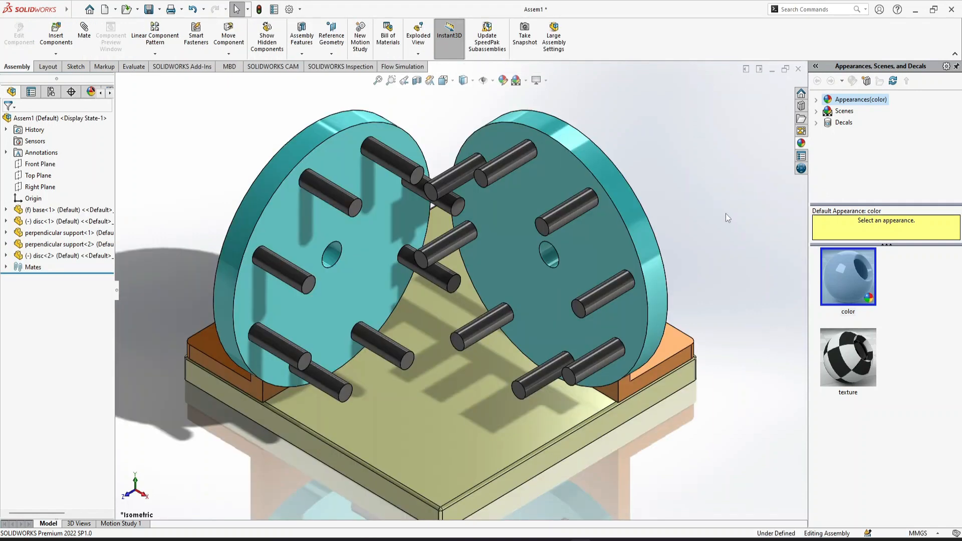
Turn the discs about their centre holes by moving one of the pins, and inspect the assembly
left_click_drag(450, 184, 449, 275)
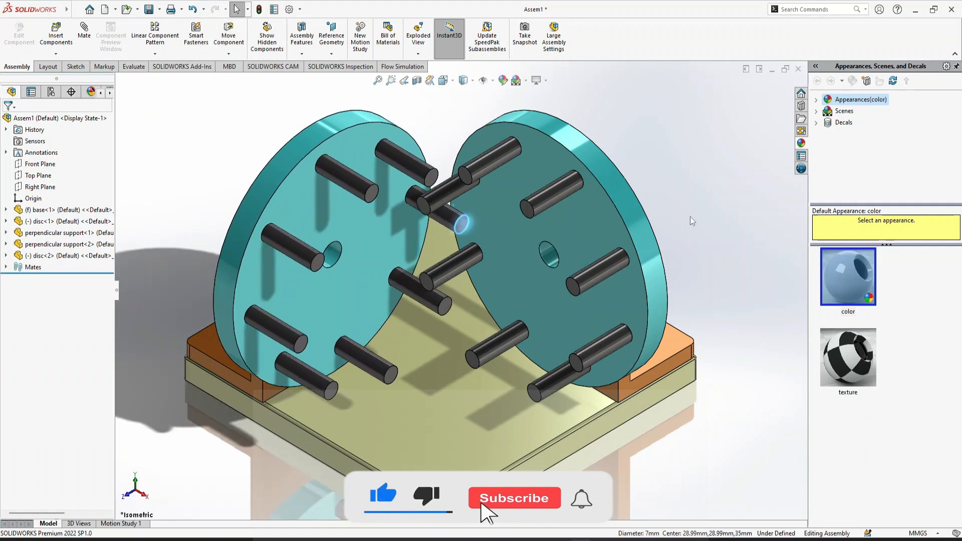
left_click(691, 221)
middle_click_drag(708, 284, 724, 206)
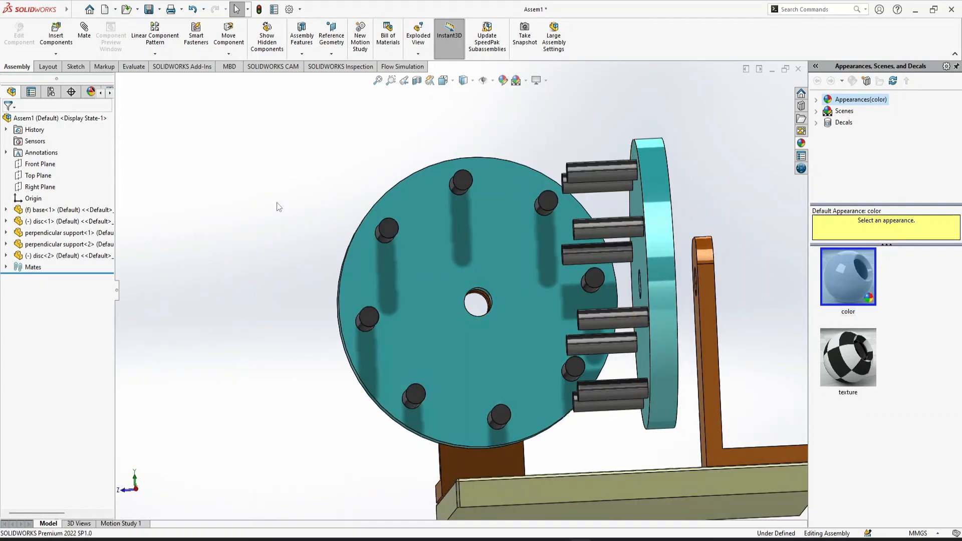
key("ctrl+7")
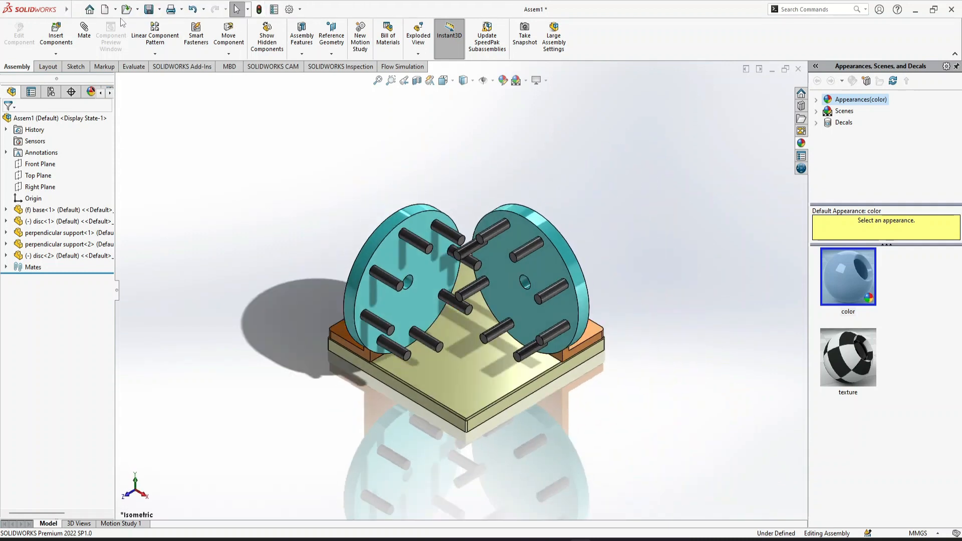
Create a new part and sketch a circle about 65 mm in diameter on the Top Plane, centred on the origin
left_click(108, 11)
left_click(242, 262)
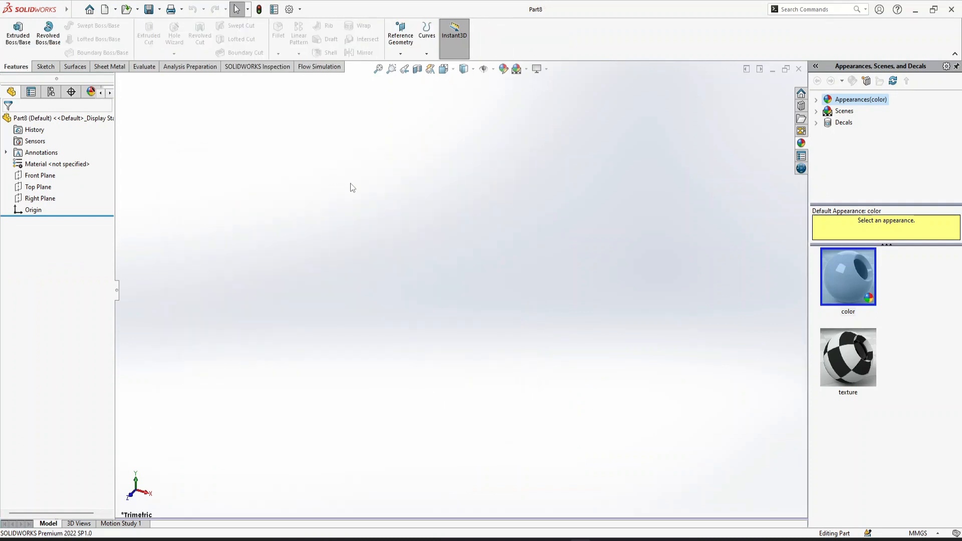
left_click(39, 187)
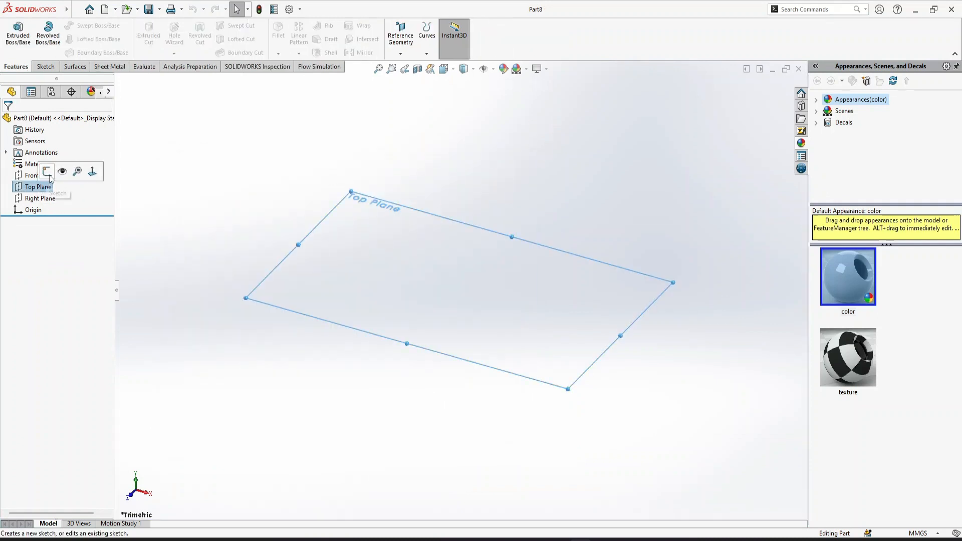
left_click(61, 182)
left_click(86, 26)
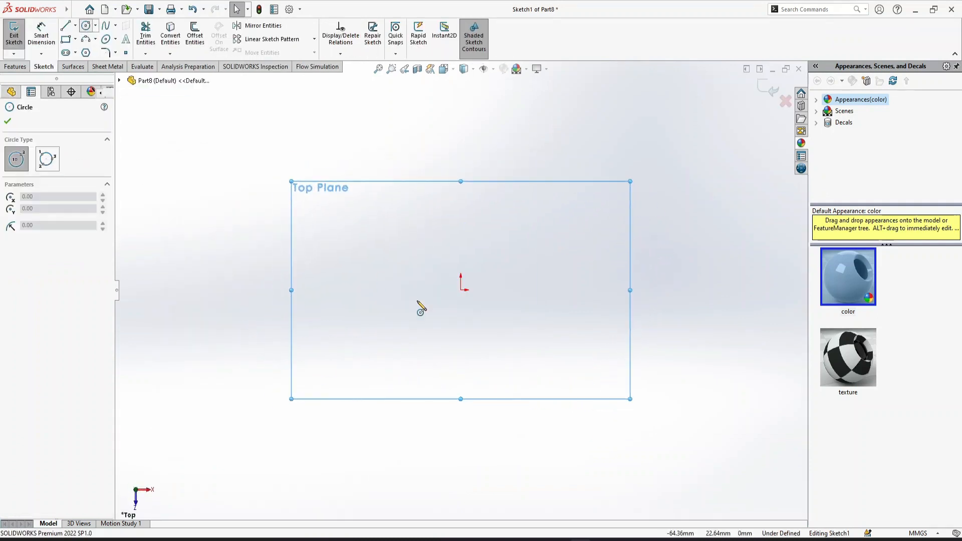
left_click(461, 290)
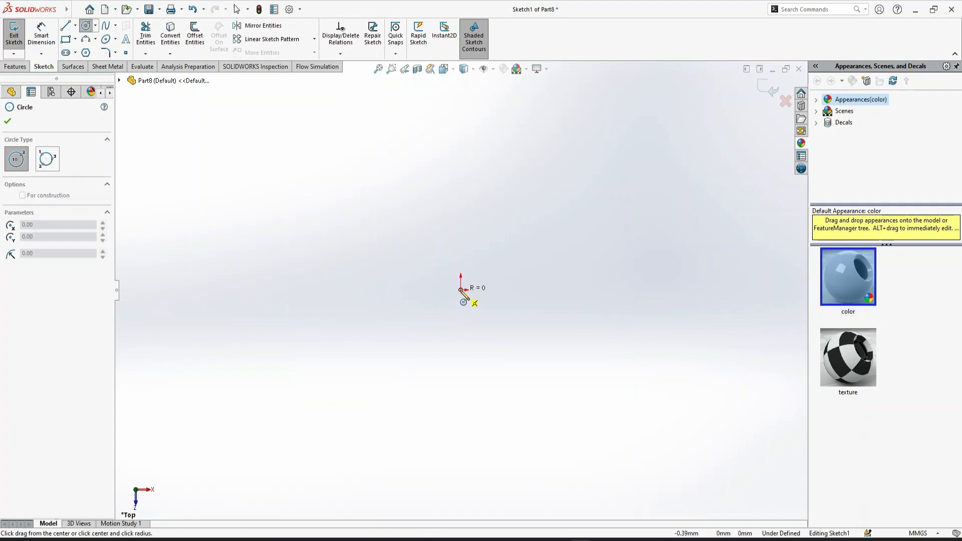
left_click(519, 274)
Dimension the circle's diameter to 10 mm
left_click(54, 30)
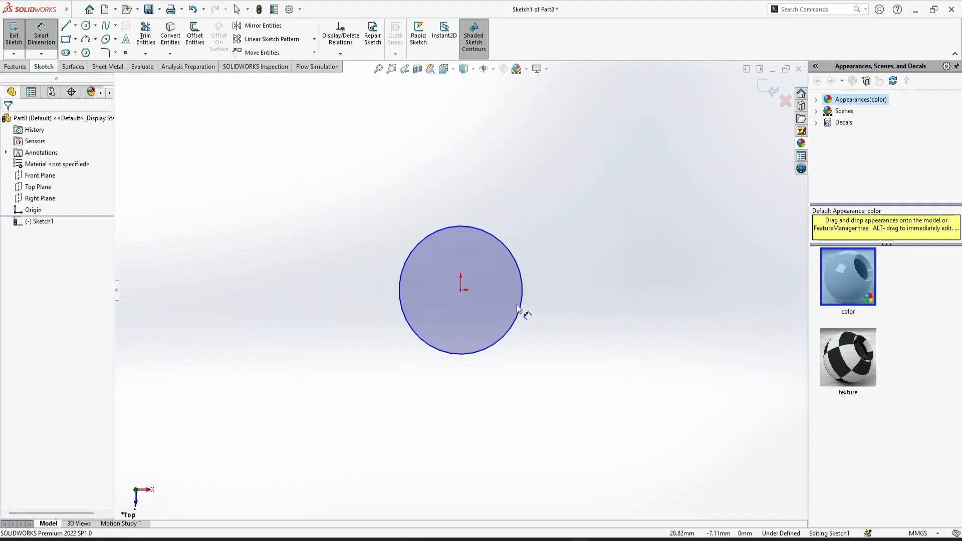
left_click(524, 308)
left_click(593, 275)
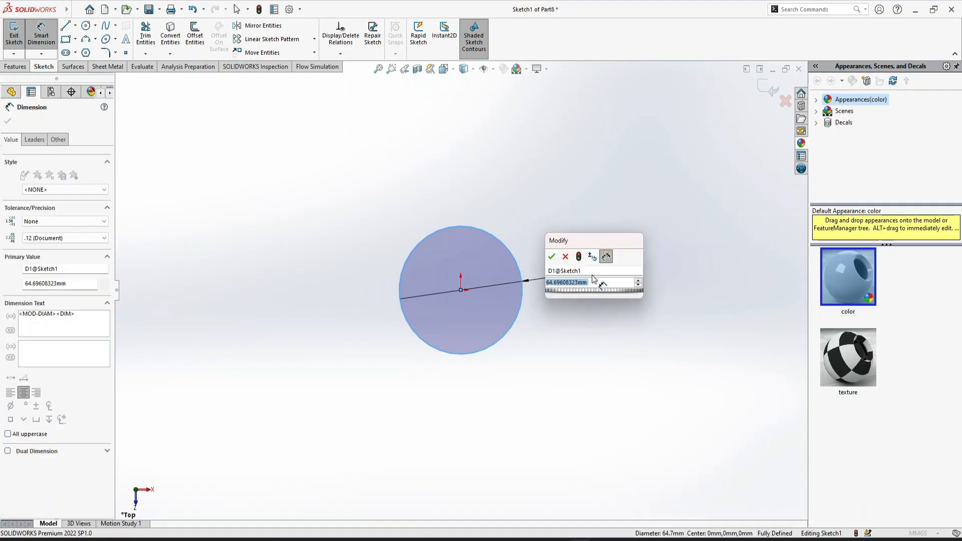
type("10")
key("Return")
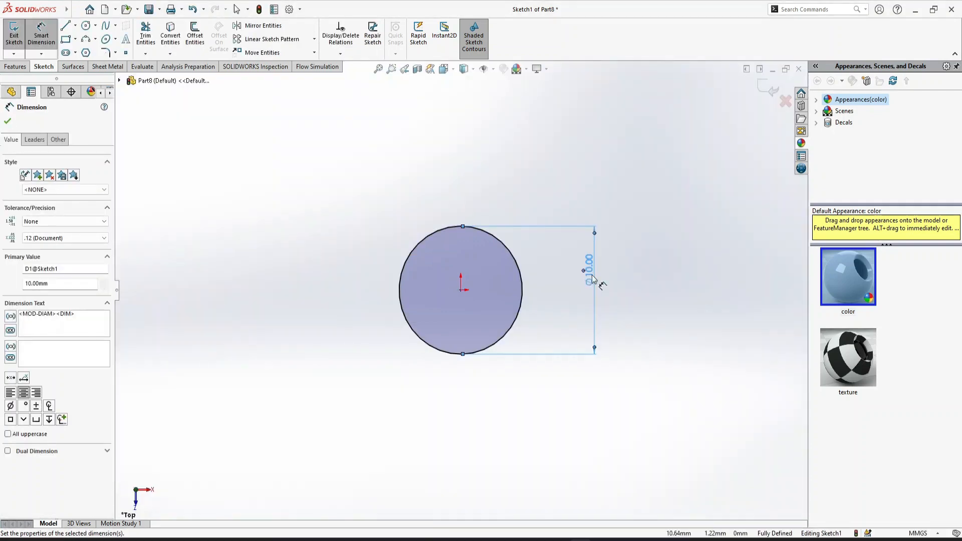
Extrude the circle 35 mm with a blind end condition to form a solid cylinder
left_click(14, 67)
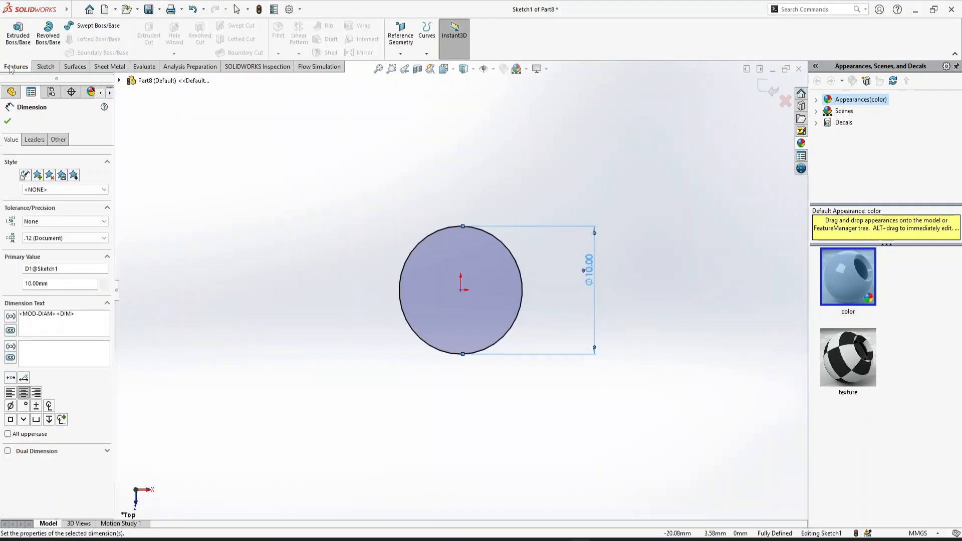
left_click(19, 30)
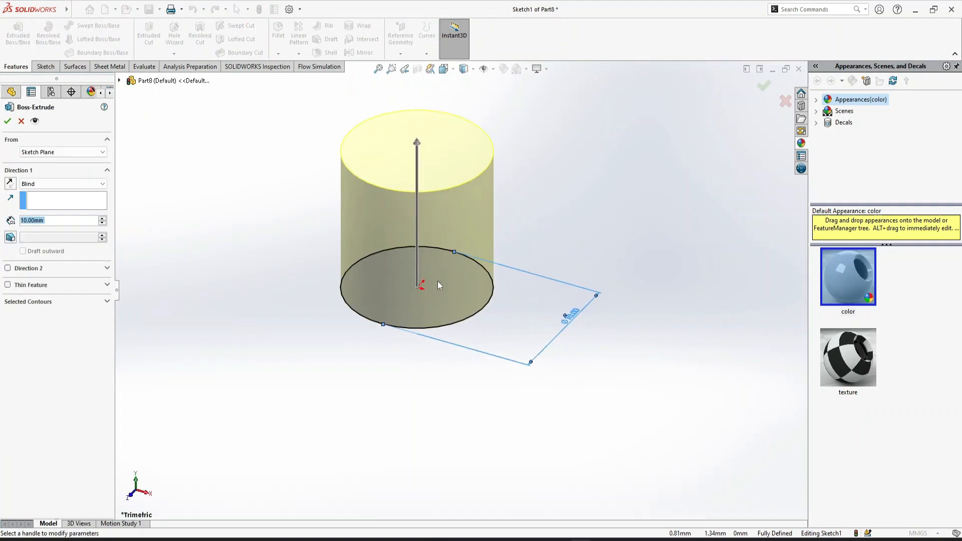
type("35")
key("Return")
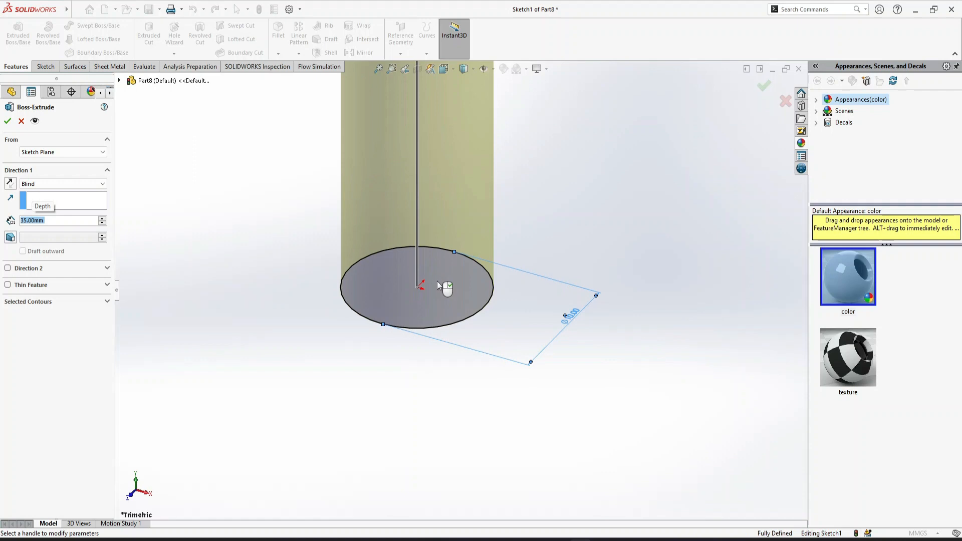
left_click(8, 122)
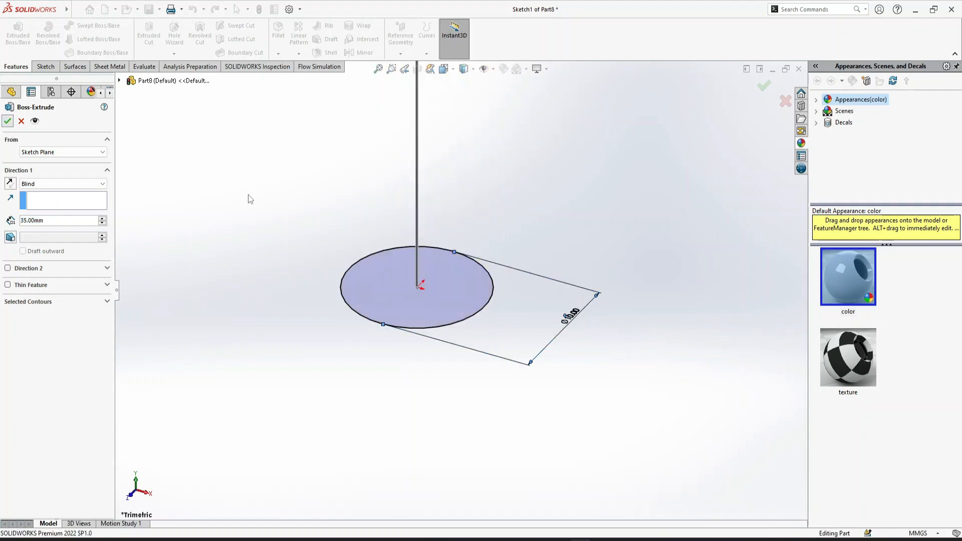
key("ctrl+7")
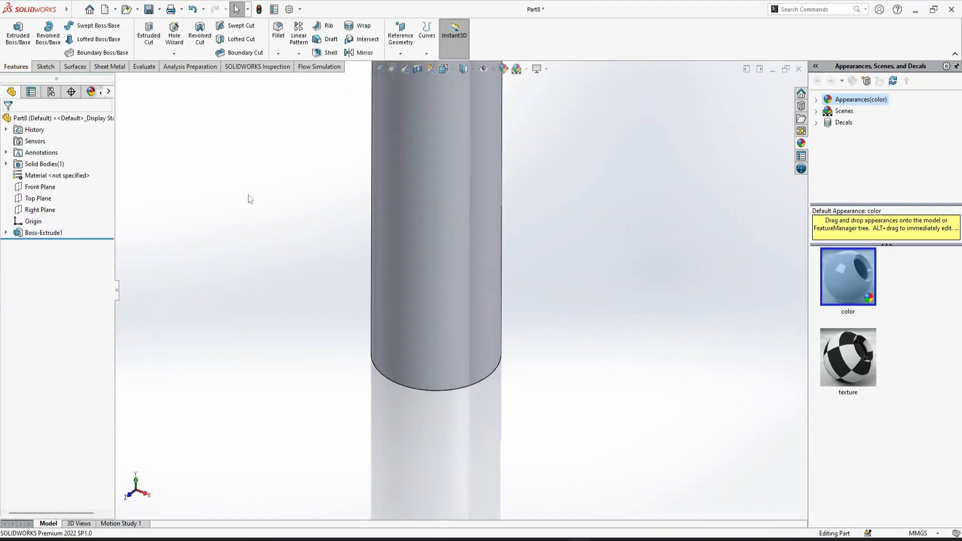
Start a sketch on the cylinder's top end face and draw a circle about 14.6 mm in diameter centred on the origin
left_click(465, 153)
left_click(509, 119)
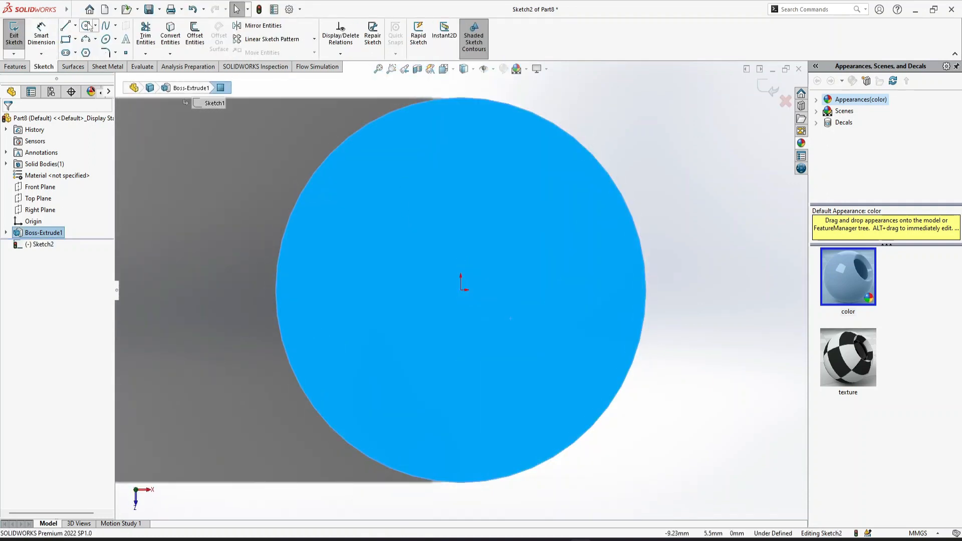
left_click(86, 26)
left_click(461, 290)
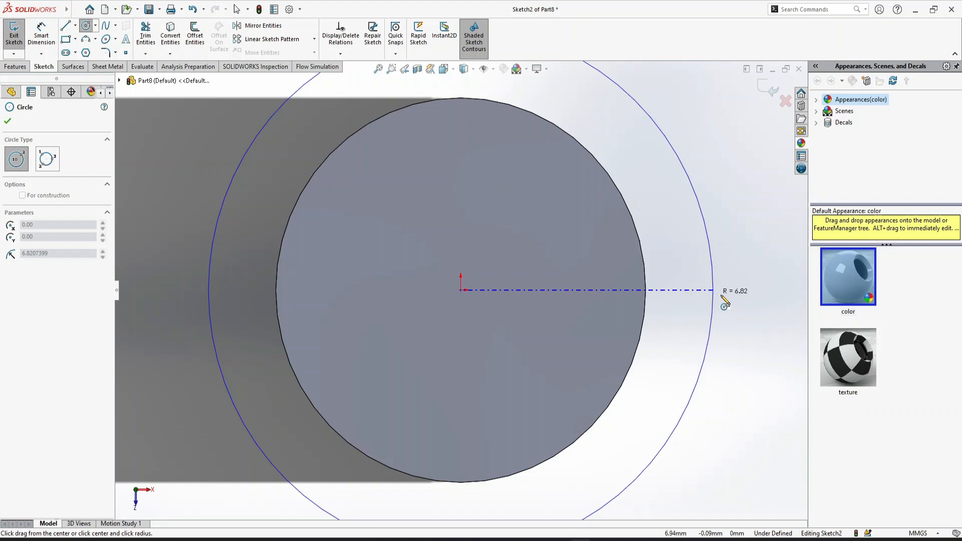
left_click(729, 306)
key("Escape")
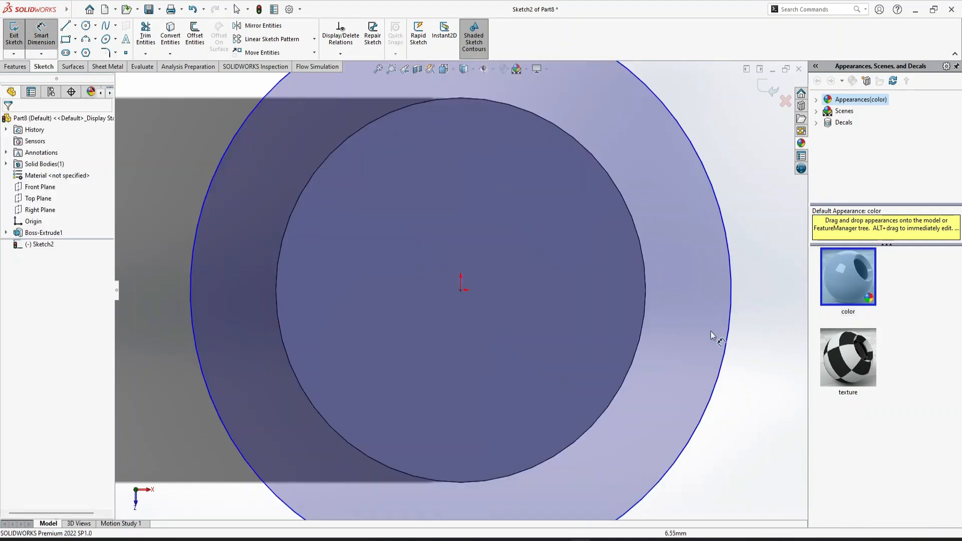
Dimension the new circle's diameter to 15 mm
left_click(729, 343)
left_click(764, 328)
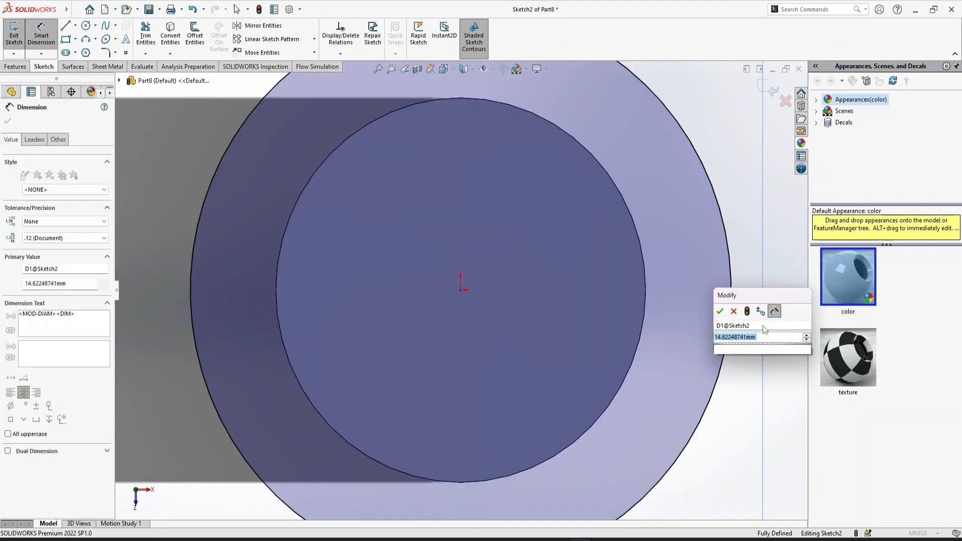
type("15")
key("Return")
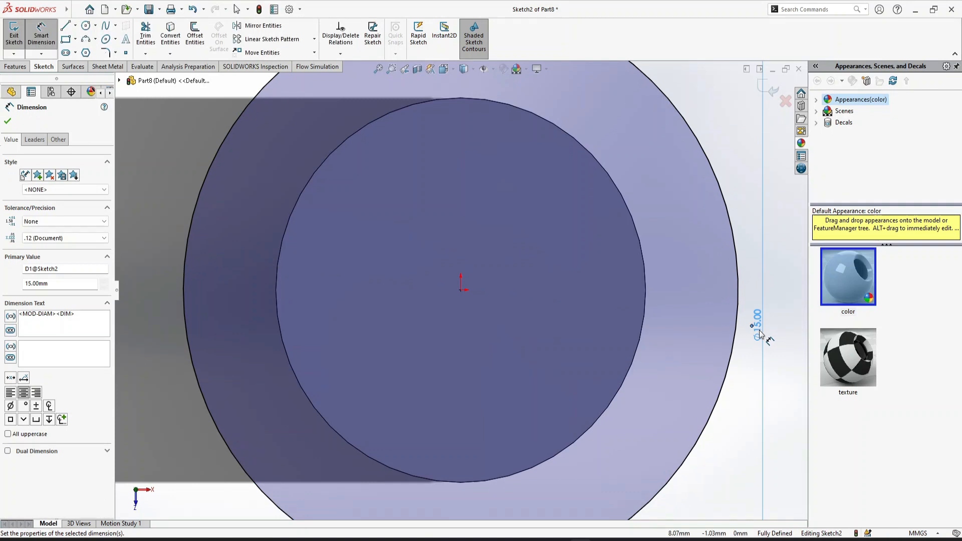
key("ctrl+7")
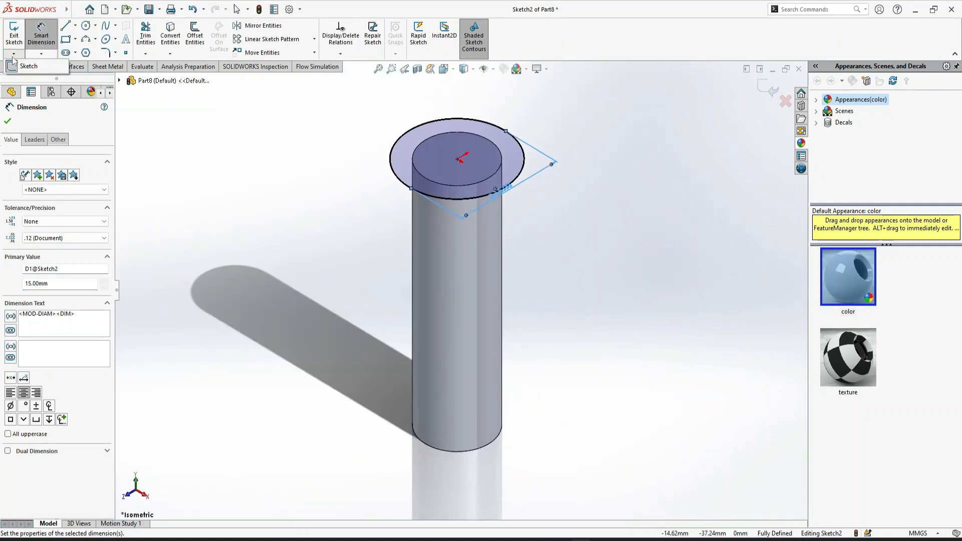
left_click(187, 127)
left_click(16, 67)
left_click(18, 36)
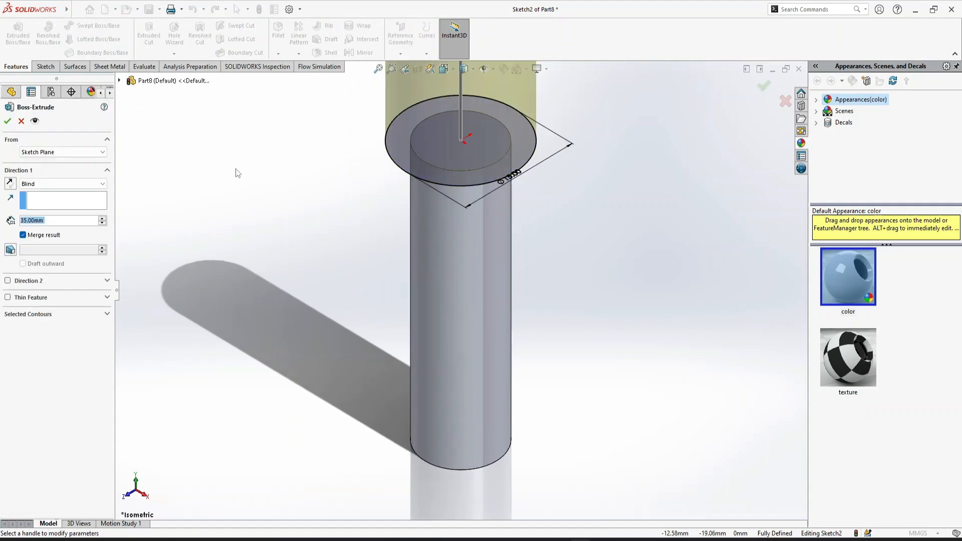
left_click(22, 121)
Delete the 15 mm circle from the sketch on the end face
left_click(393, 146)
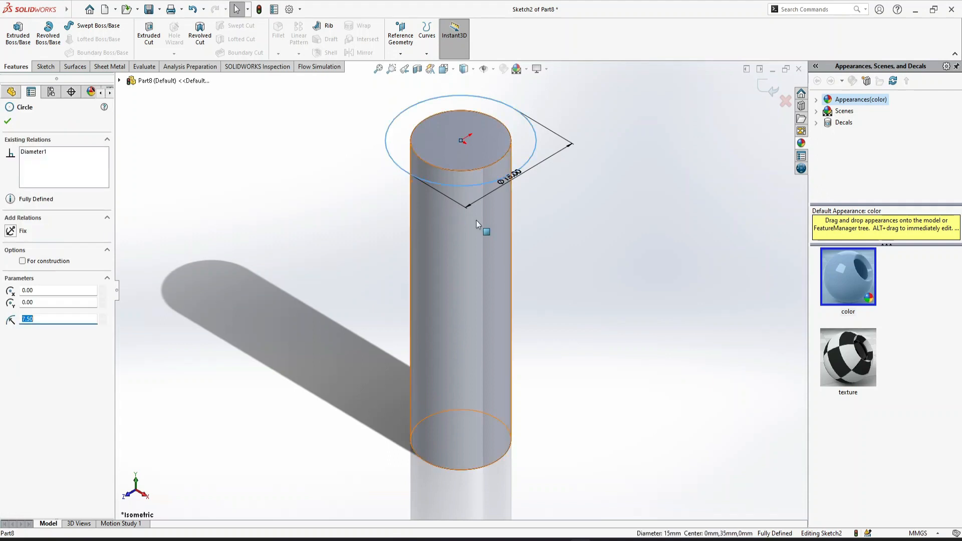
key("Delete")
key("Return")
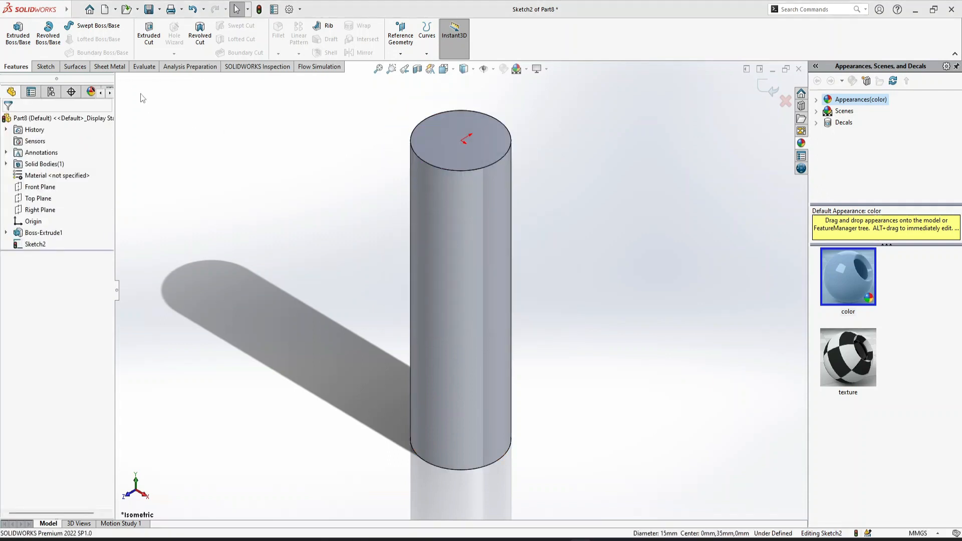
Sketch a hexagon centred on the origin of the end face, about 13 mm across flats, using the inscribed circle option
left_click(43, 66)
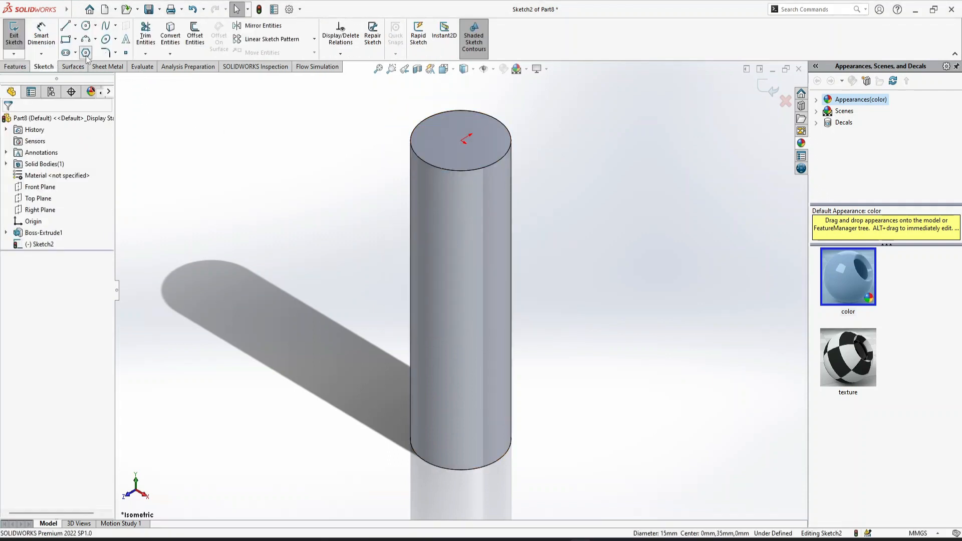
left_click(85, 53)
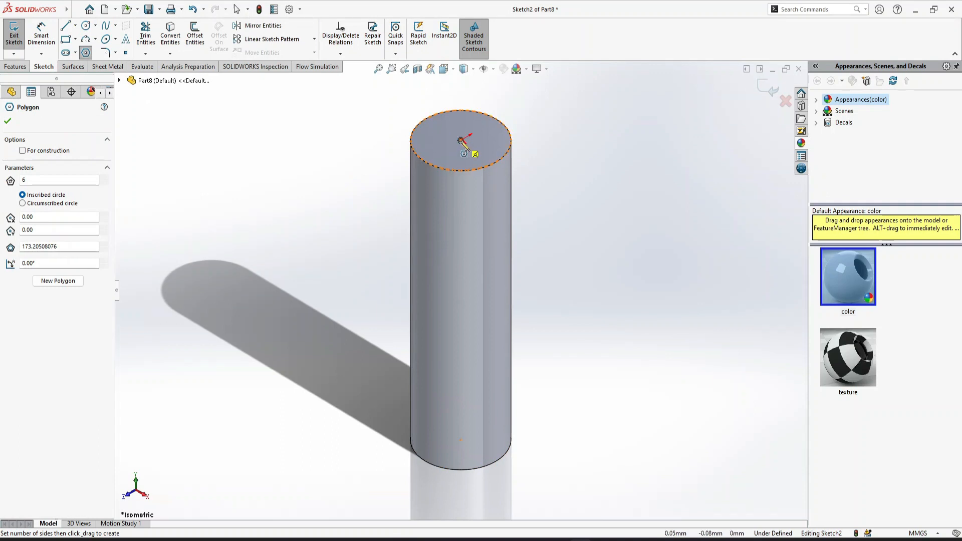
left_click(461, 141)
left_click(519, 171)
Dimension the distance between two opposite sides of the hexagon to 15 mm
left_click(42, 37)
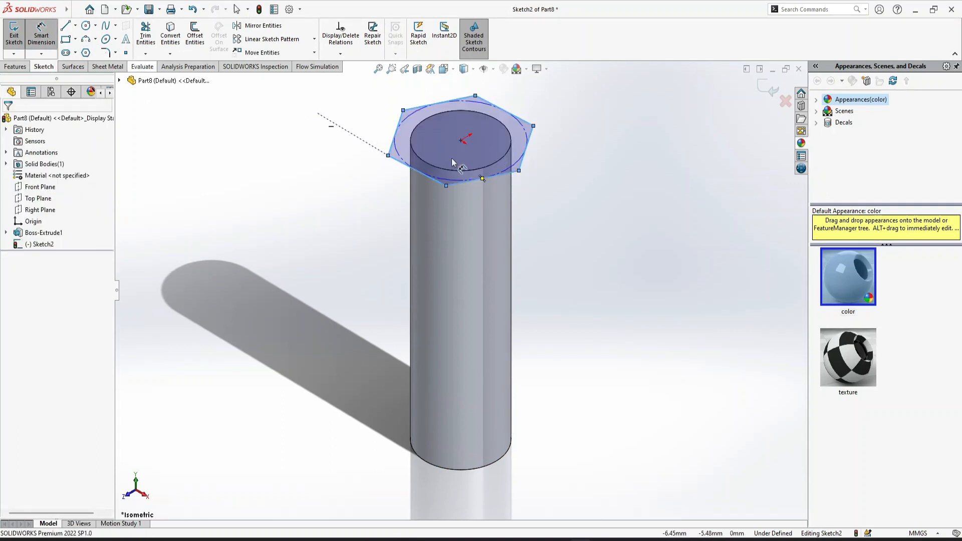
left_click(525, 126)
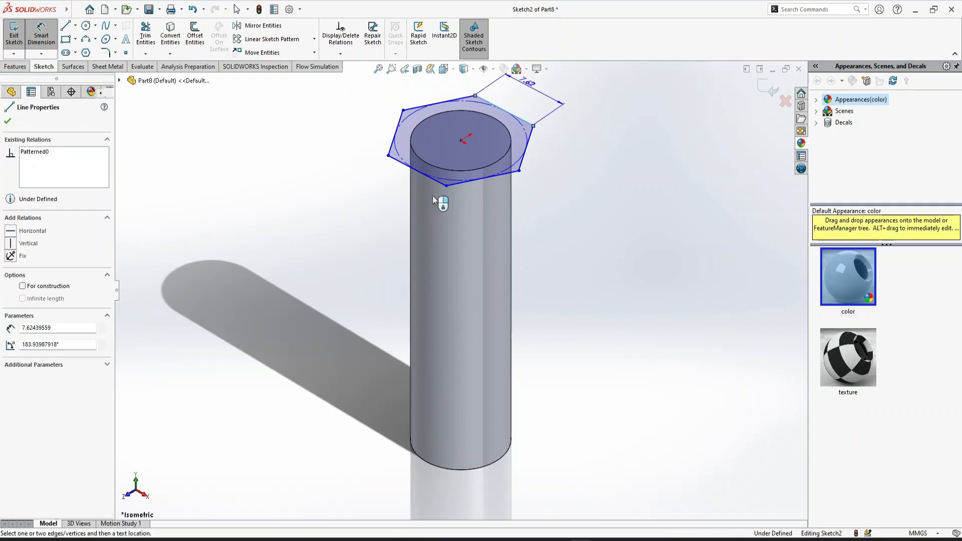
left_click(557, 229)
type("1")
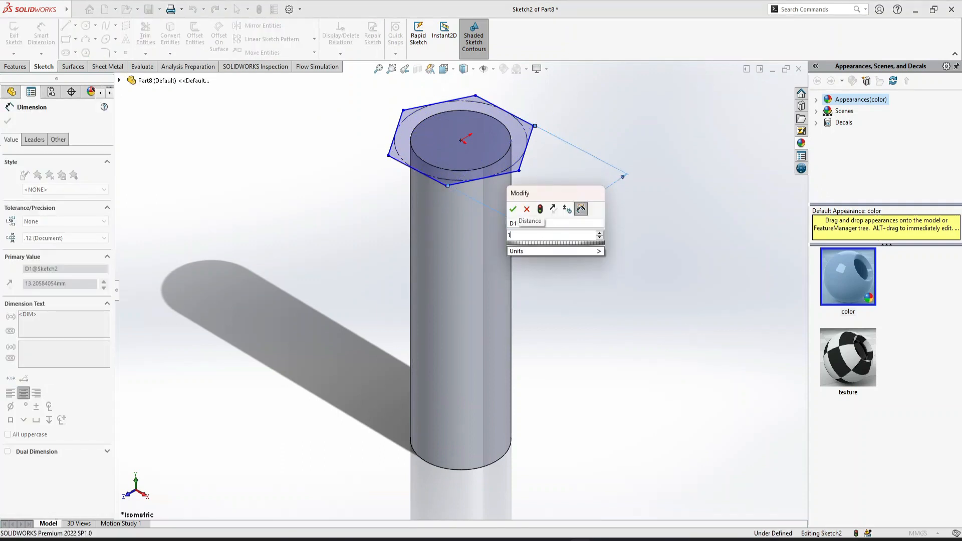
type("5")
key("Return")
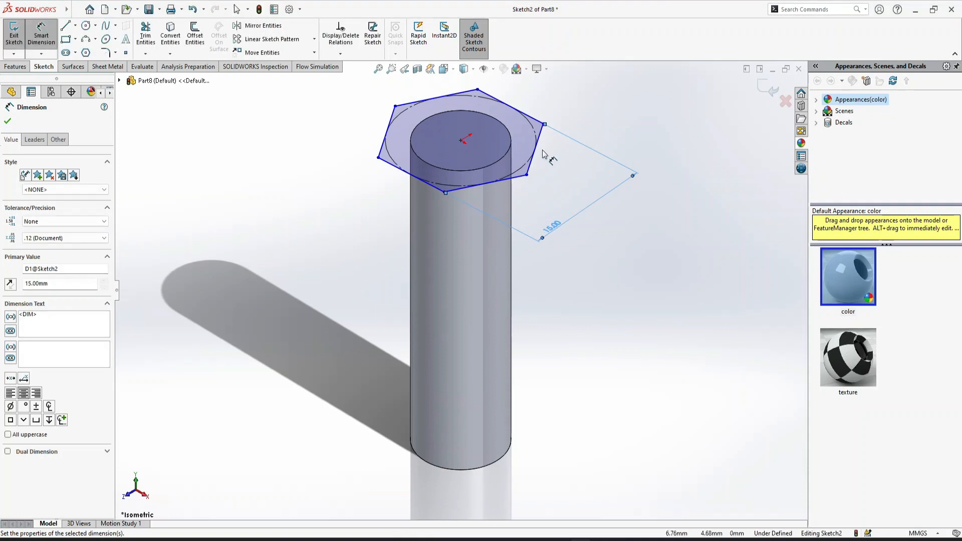
Add a driven length dimension to one side of the hexagon
left_click(539, 138)
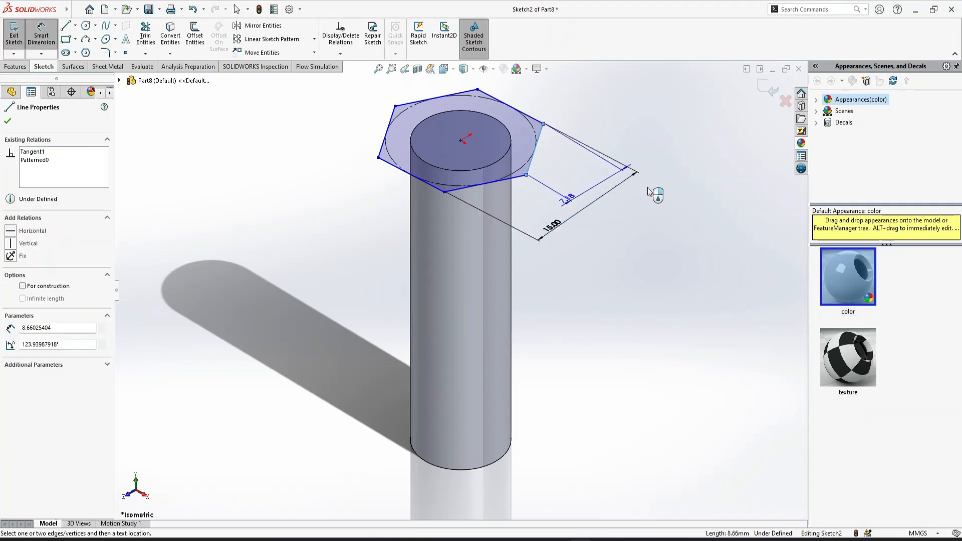
left_click(673, 185)
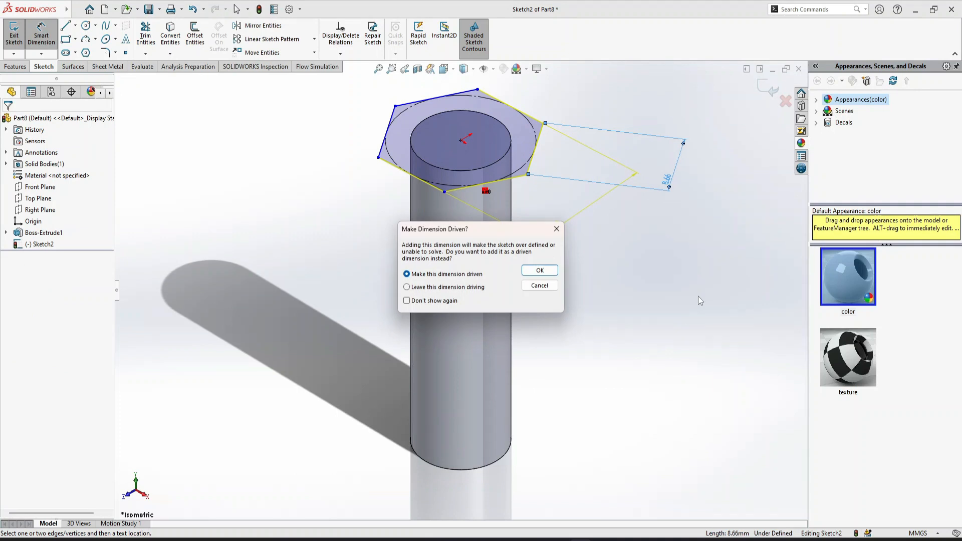
left_click(556, 270)
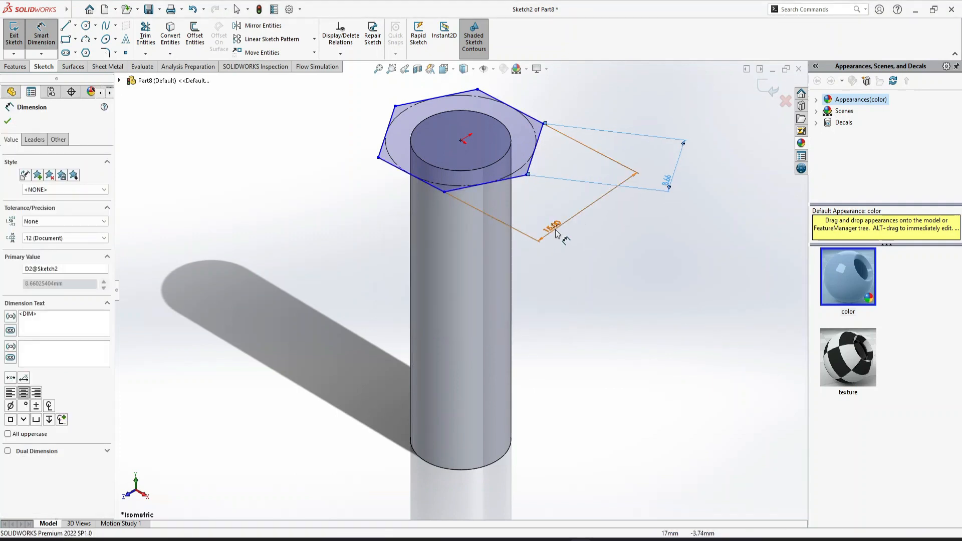
Extrude the hexagon 8 mm with a blind end condition, merged with the cylinder, to form the bolt head
left_click(15, 66)
left_click(16, 40)
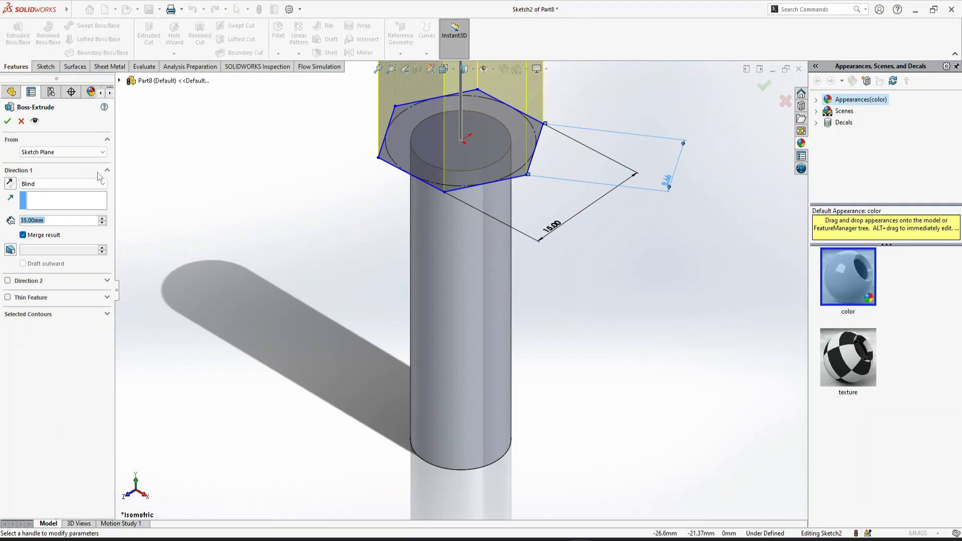
type("10")
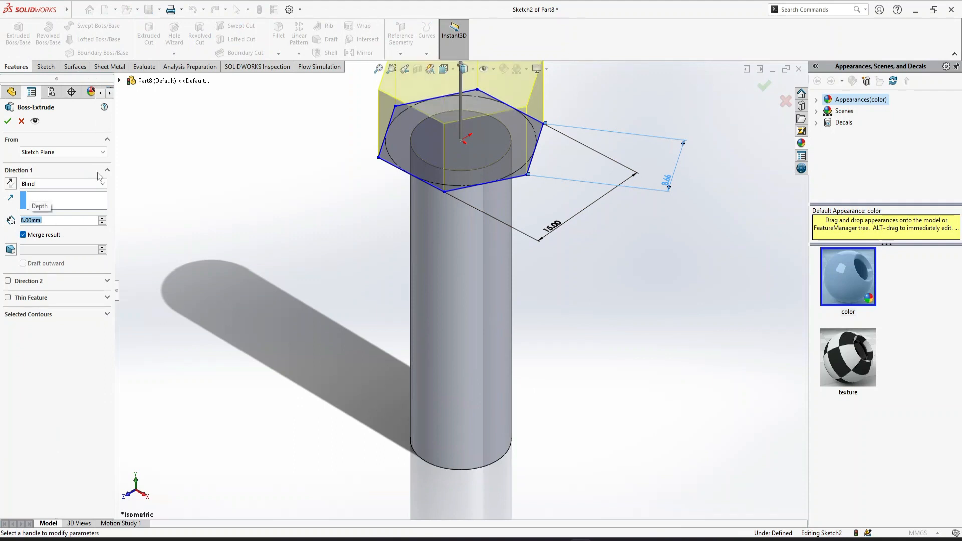
key("Return")
left_click(256, 236)
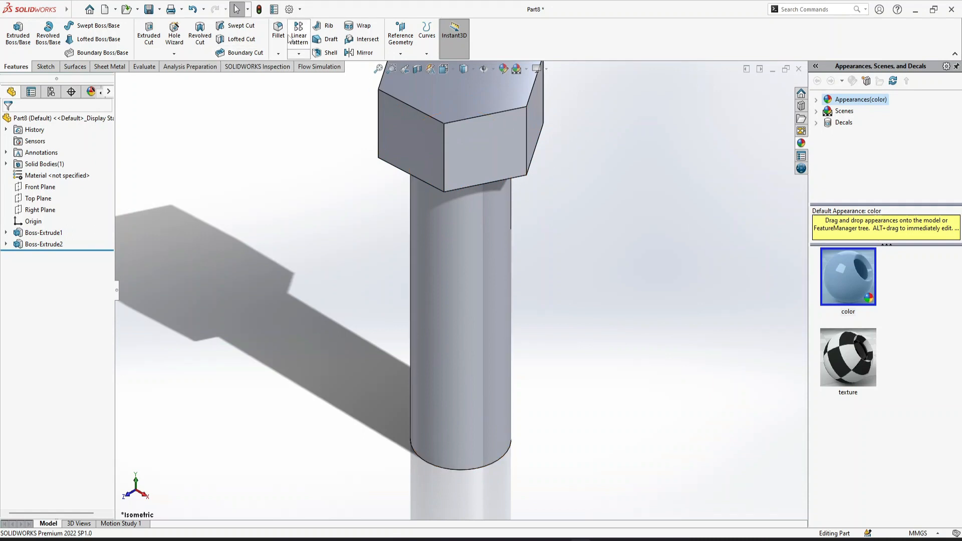
Set up a 1 mm constant-radius fillet on all edges of the hexagonal head's top face
left_click(473, 119)
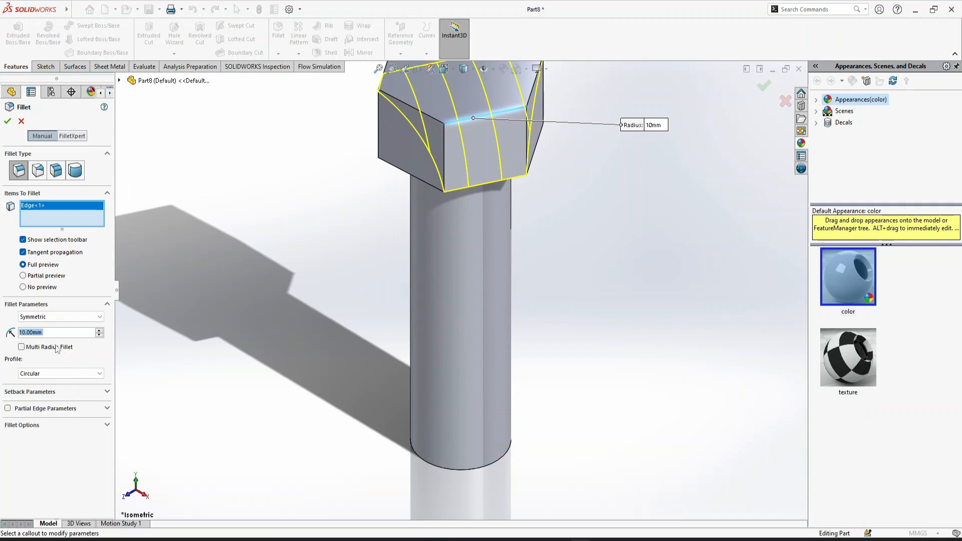
type("1")
key("Return")
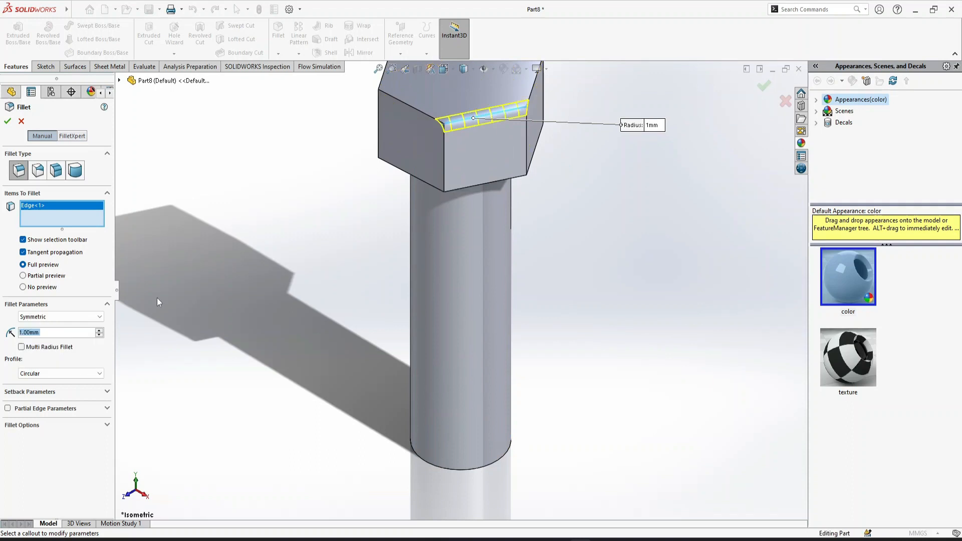
left_click(459, 118)
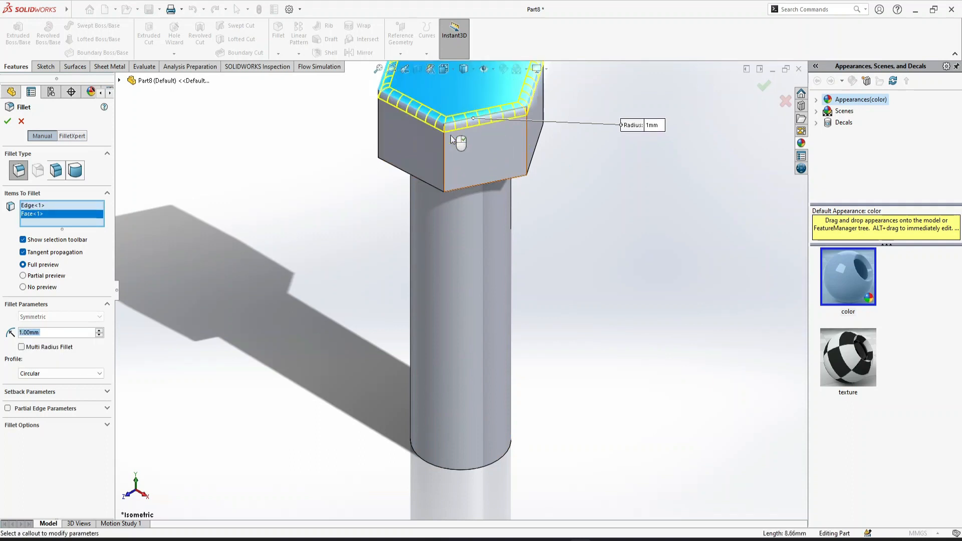
Include the head-to-shank edge and the shank's free end edge in the 1 mm fillet, and apply it
middle_click_drag(601, 361, 663, 193)
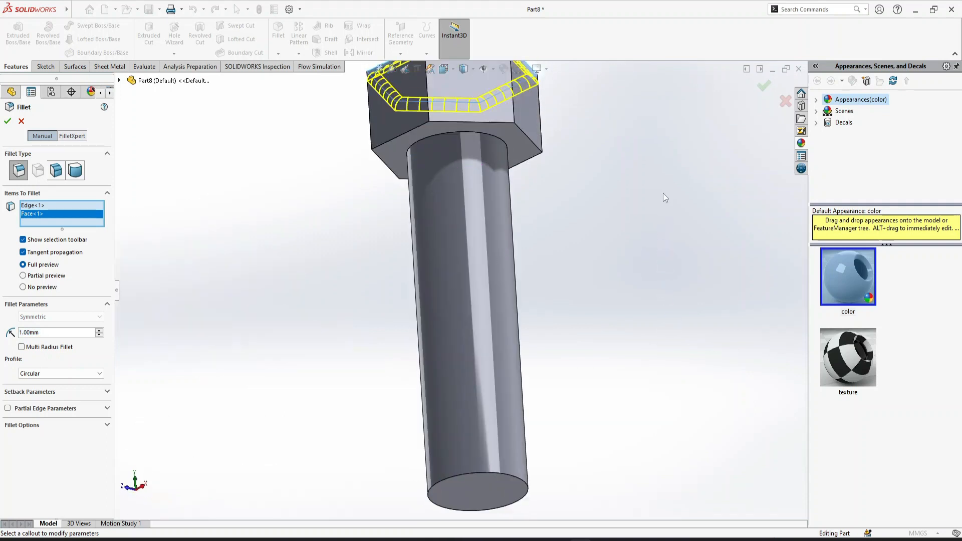
left_click(414, 145)
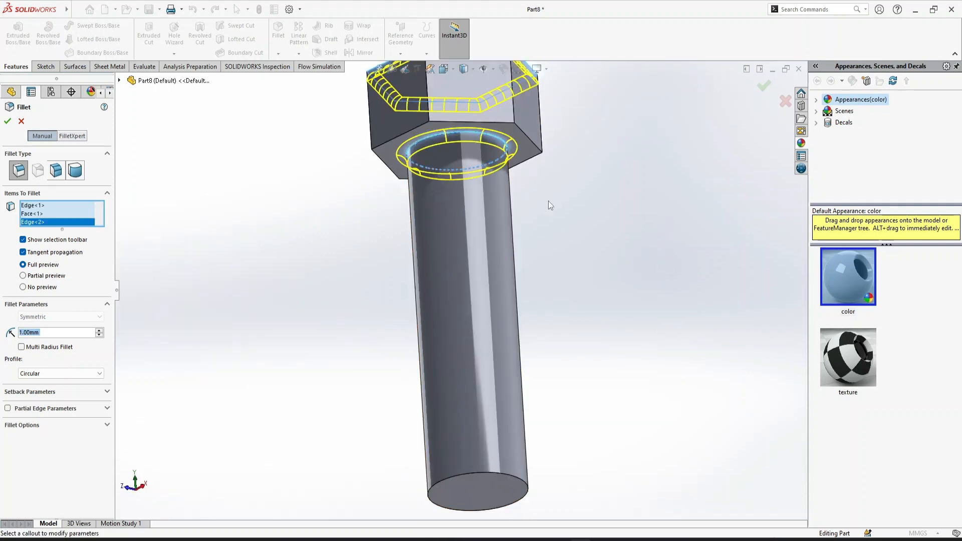
left_click(459, 474)
middle_click_drag(608, 375, 612, 413)
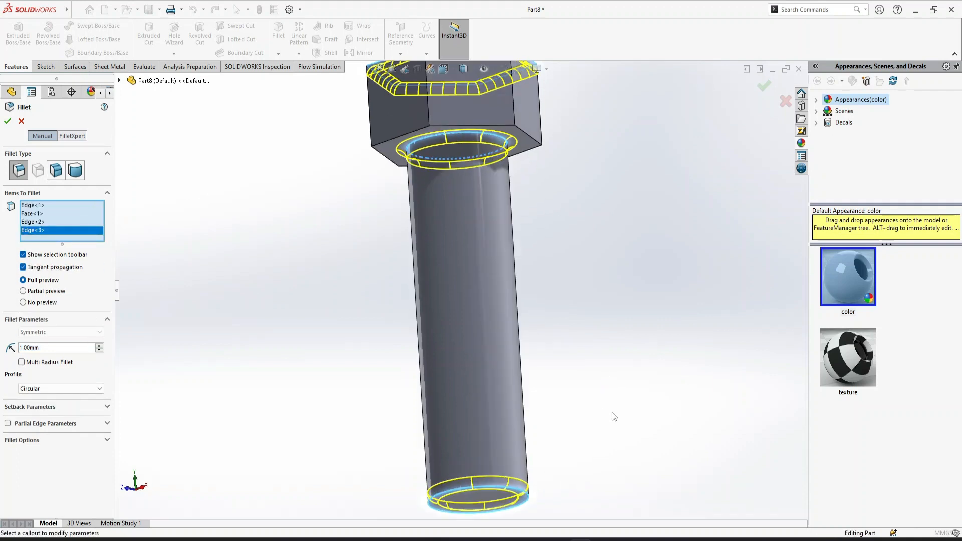
left_click(8, 121)
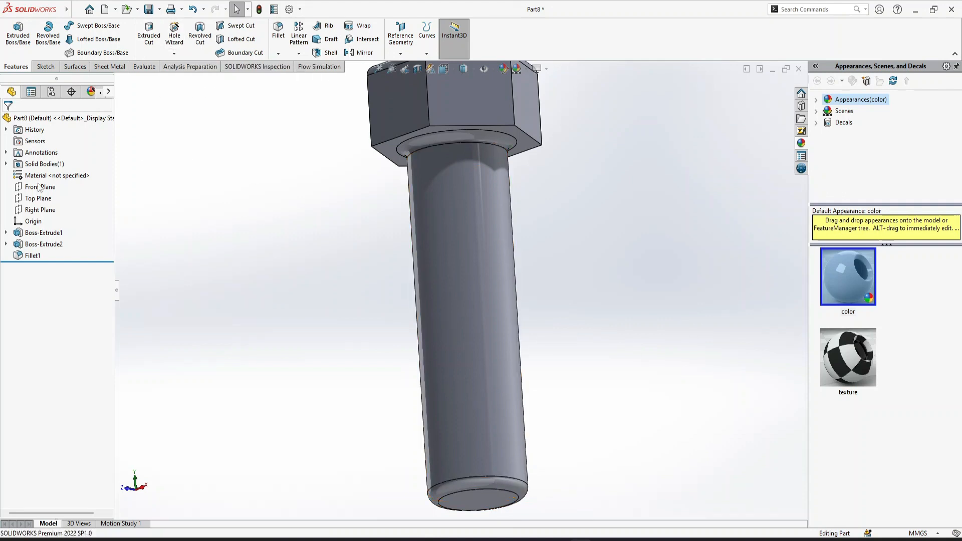
Edit the fillet to remove the edge at the shank's free end
left_click(32, 257)
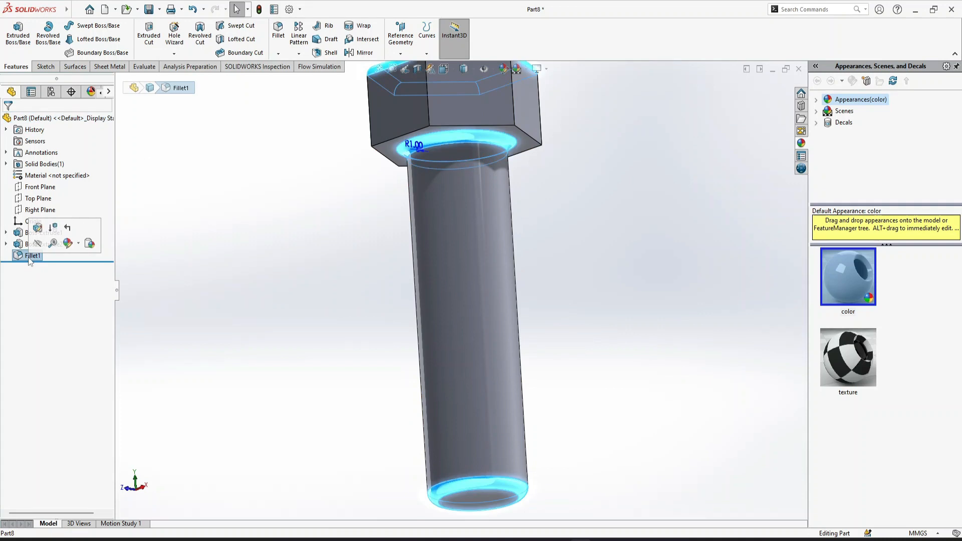
left_click(469, 488)
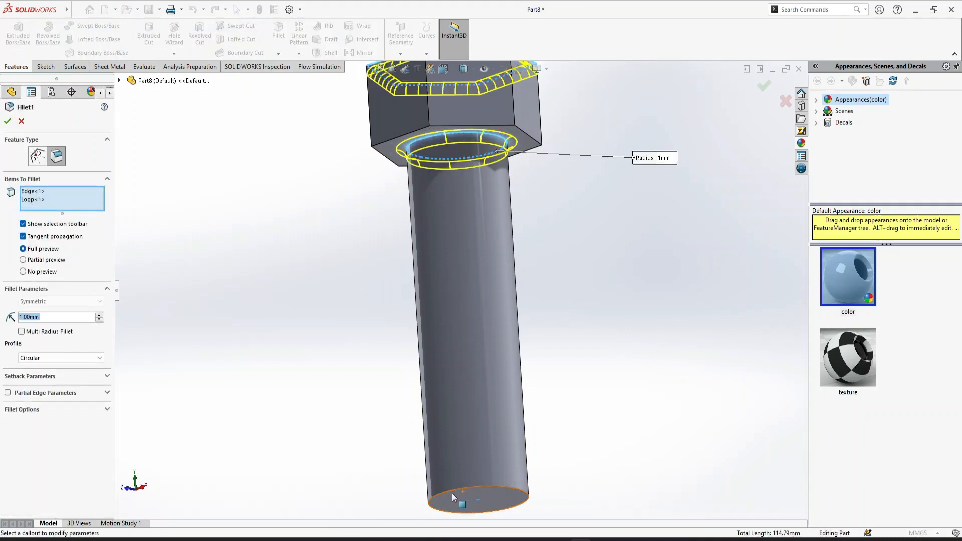
left_click(8, 122)
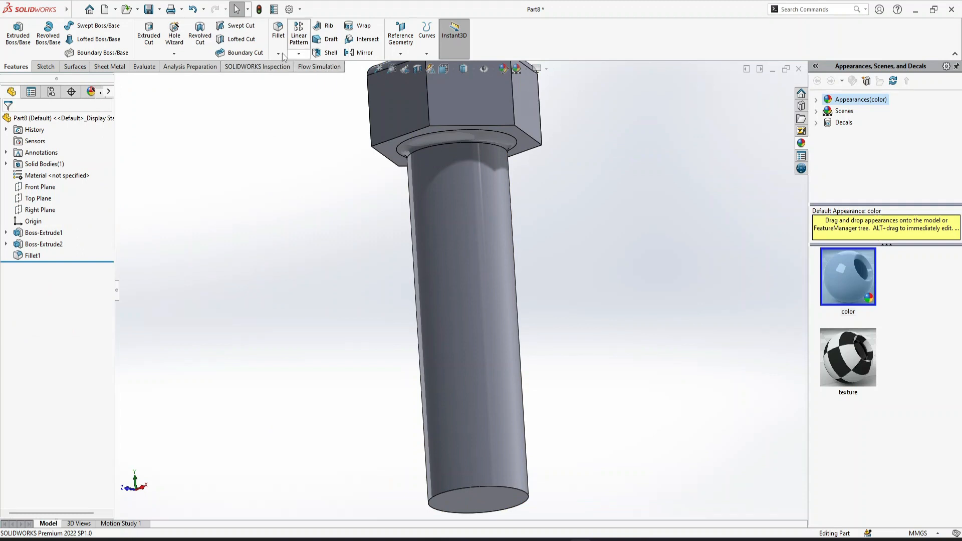
Chamfer the circular edge at the shank's free end with a 2 mm distance at 45 degrees
left_click(278, 54)
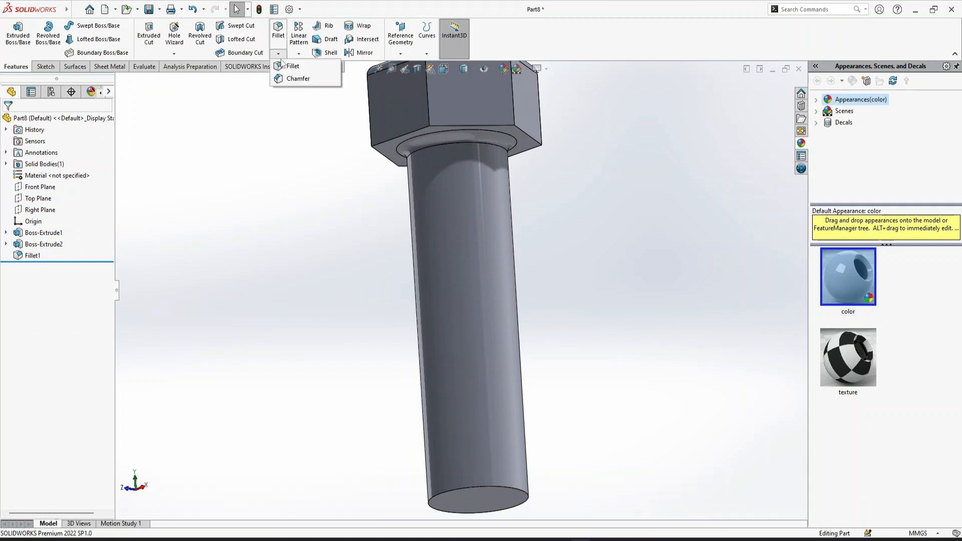
left_click(298, 78)
left_click(464, 486)
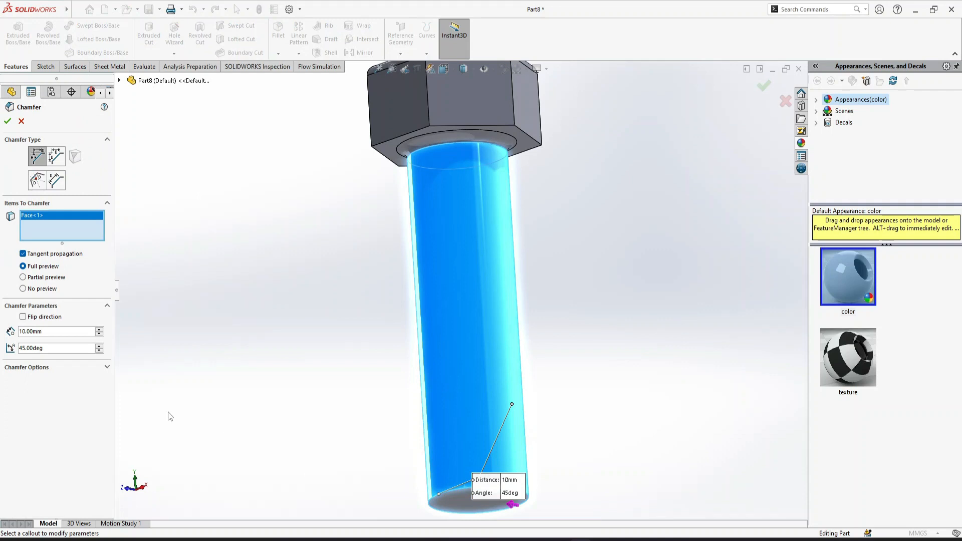
left_click(454, 351)
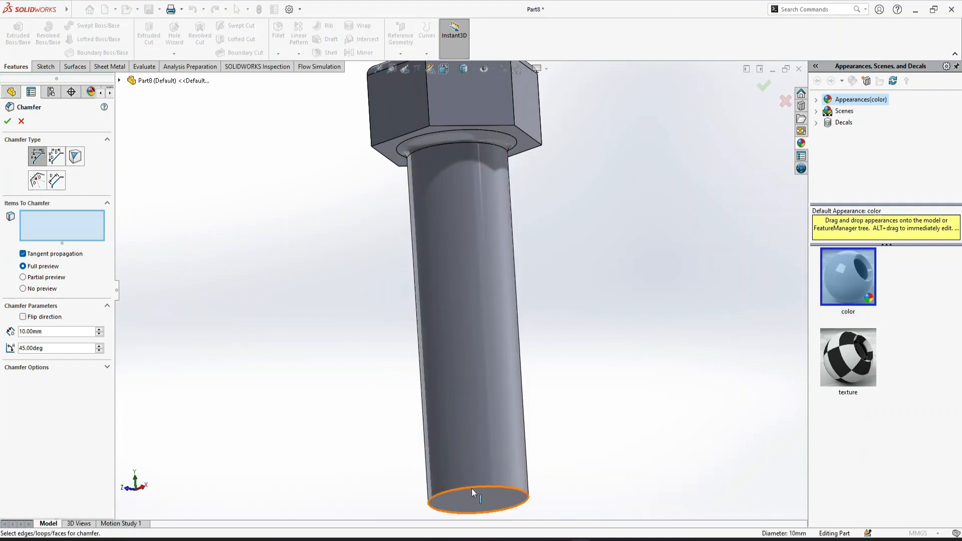
left_click(471, 489)
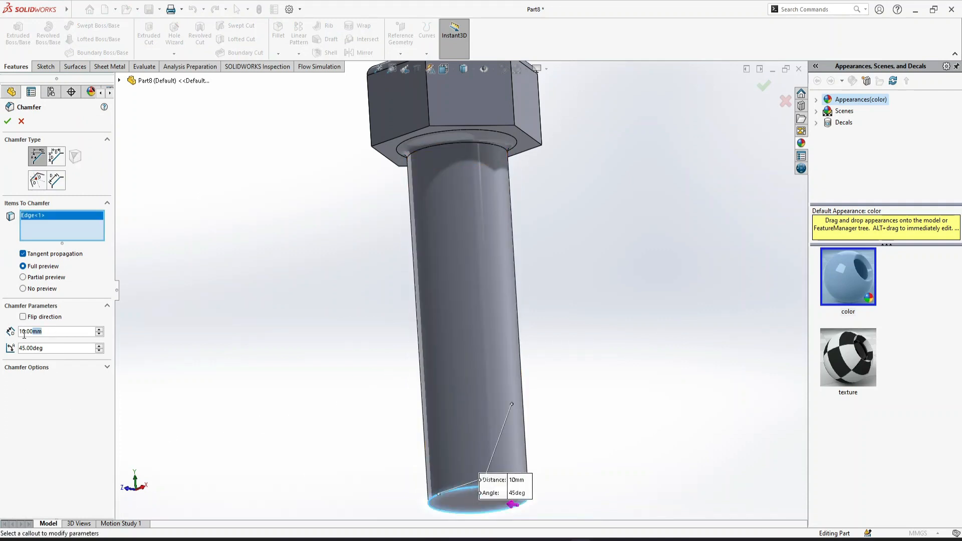
type("2")
key("Return")
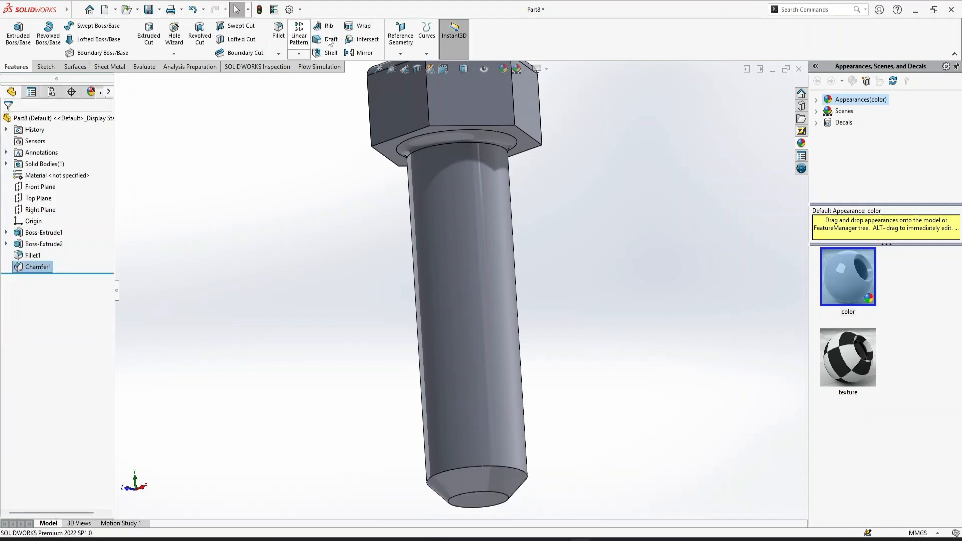
Cut an M12x1.25 Metric Die thread 25 mm deep along the shank, starting from the chamfer's upper edge
left_click(174, 53)
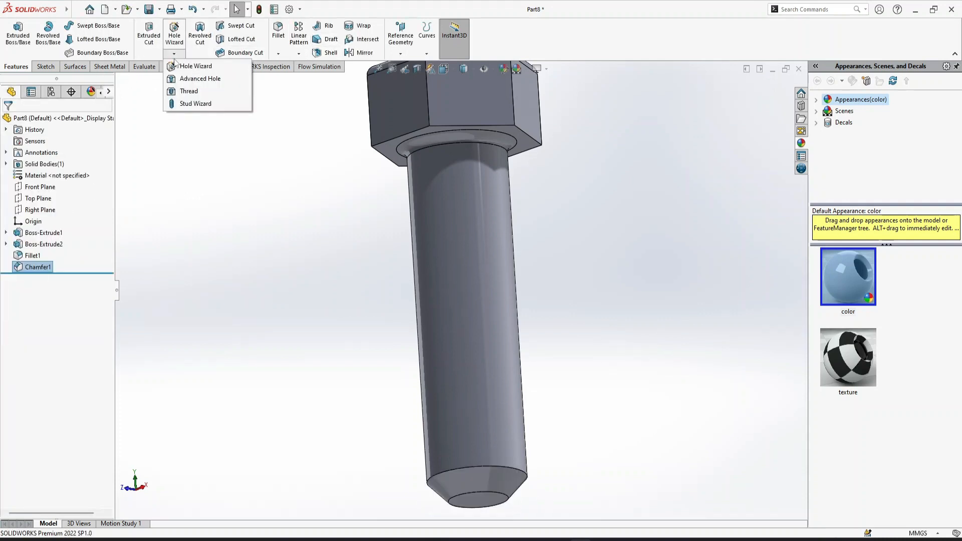
left_click(177, 92)
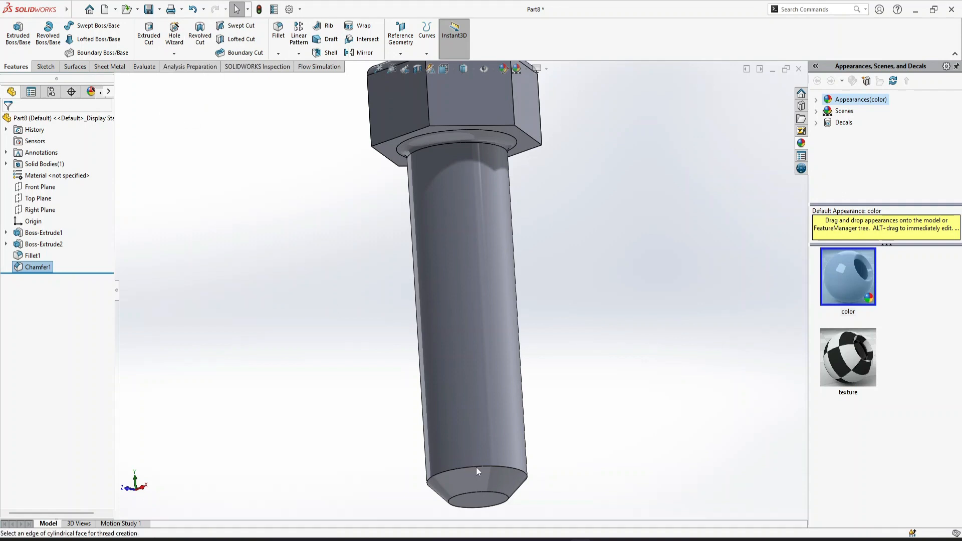
left_click(540, 287)
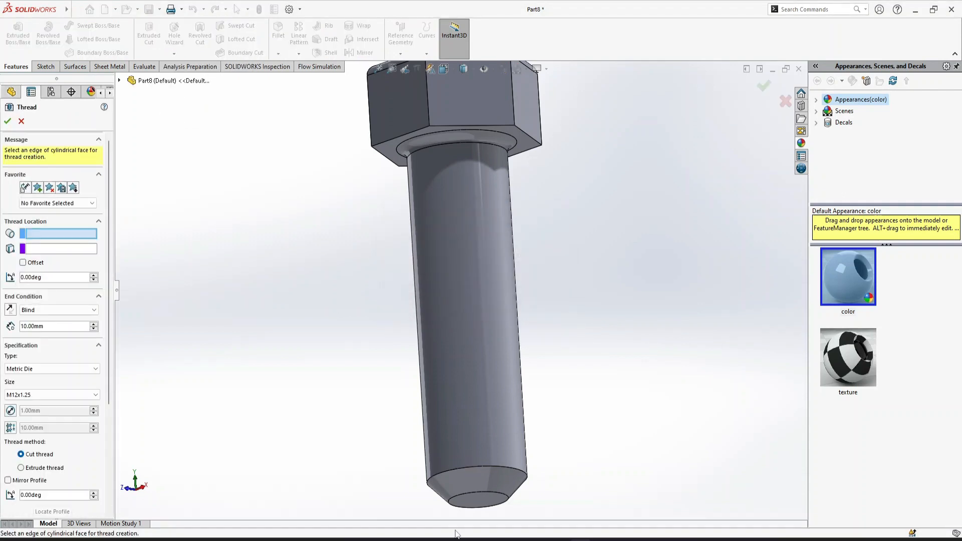
left_click(464, 467)
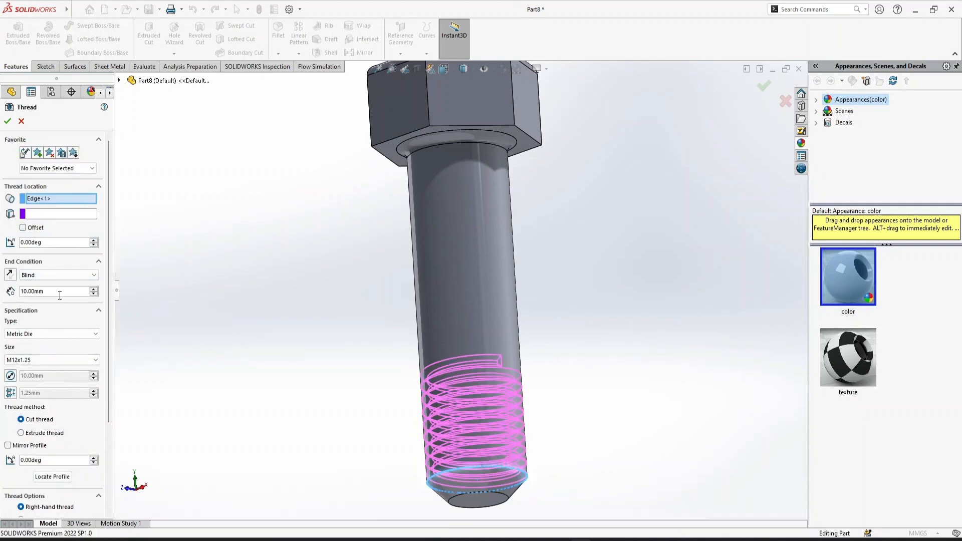
type("25")
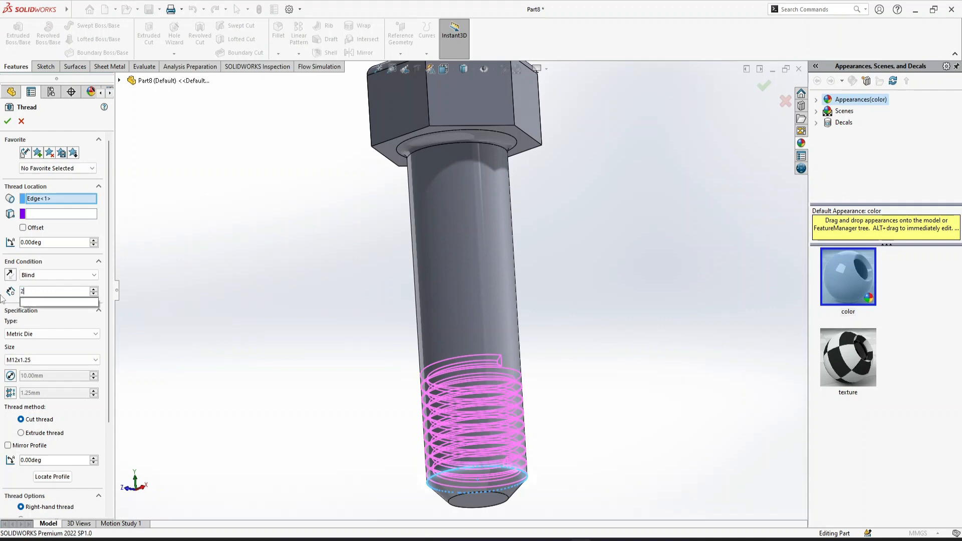
key("Return")
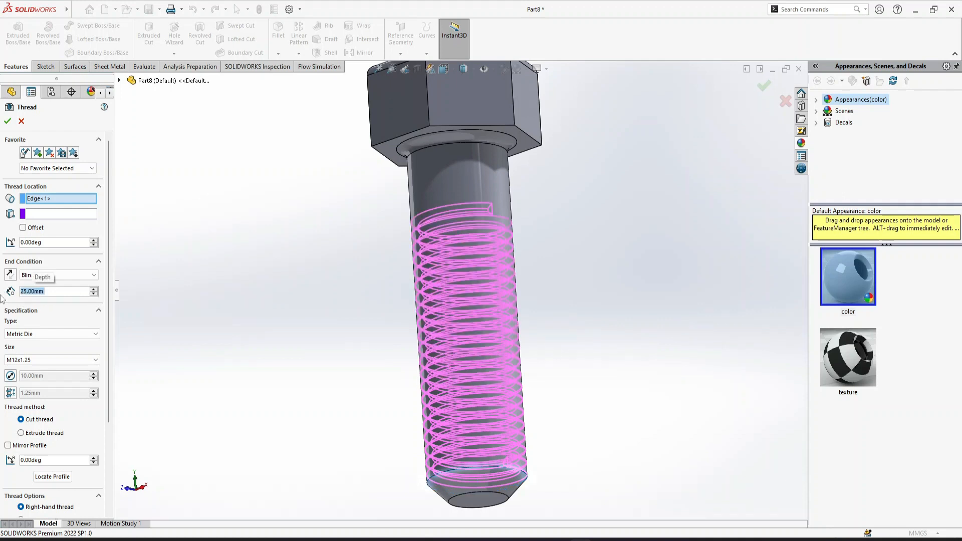
key("Return")
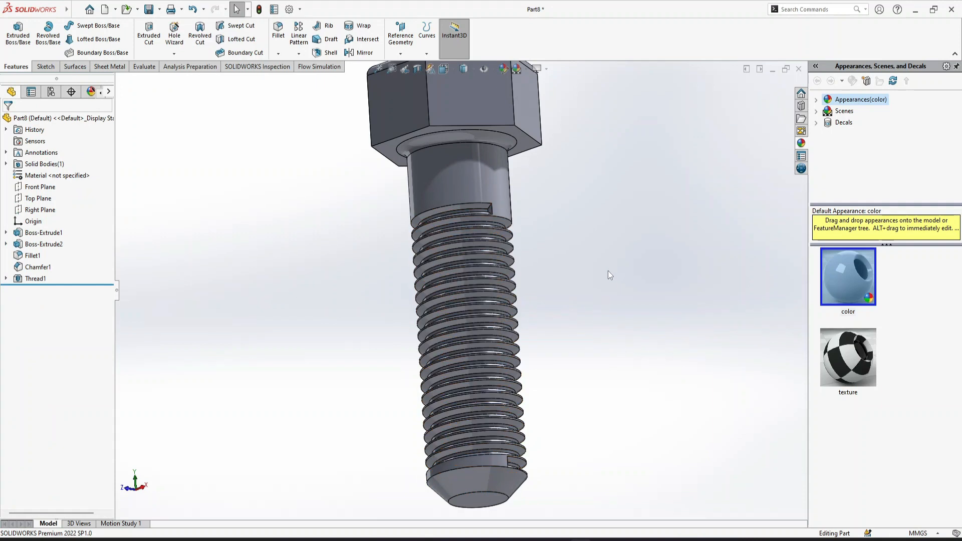
Save the bolt part as "boly" in the gearless transmission folder, rebuilding it on save
key("ctrl+s")
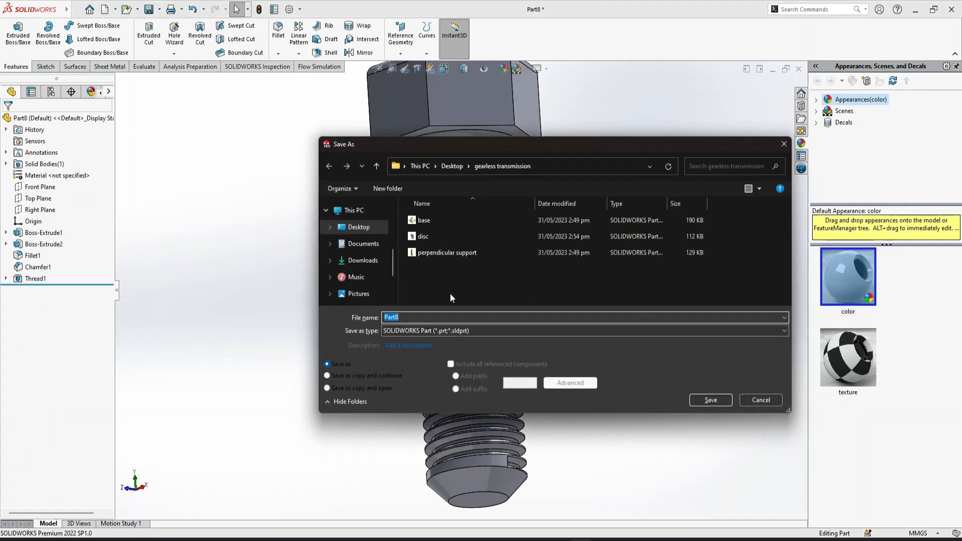
type("bolt")
key("Return")
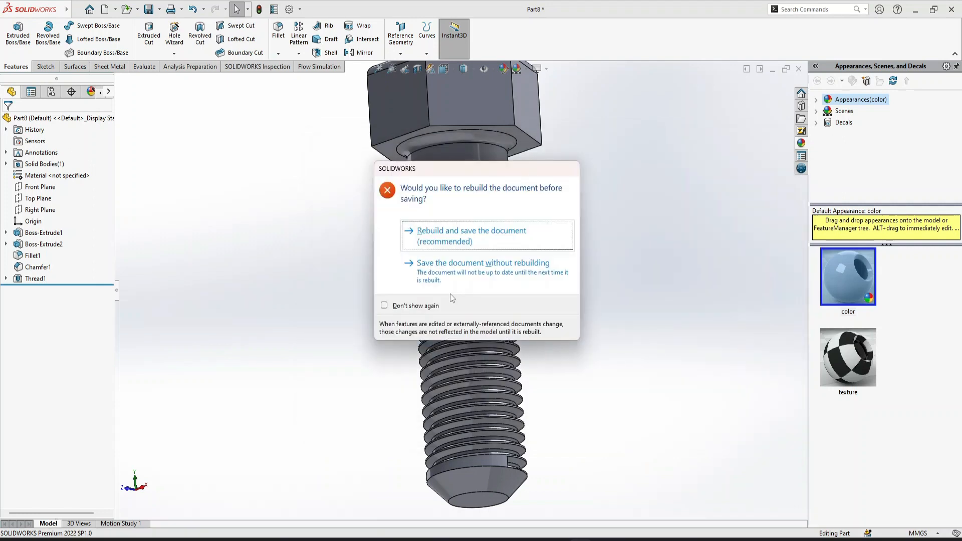
key("Return")
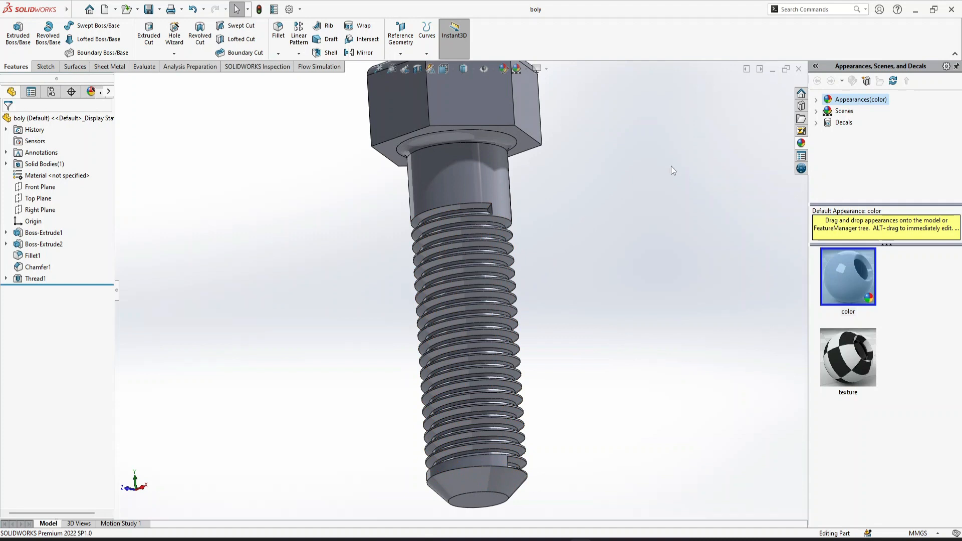
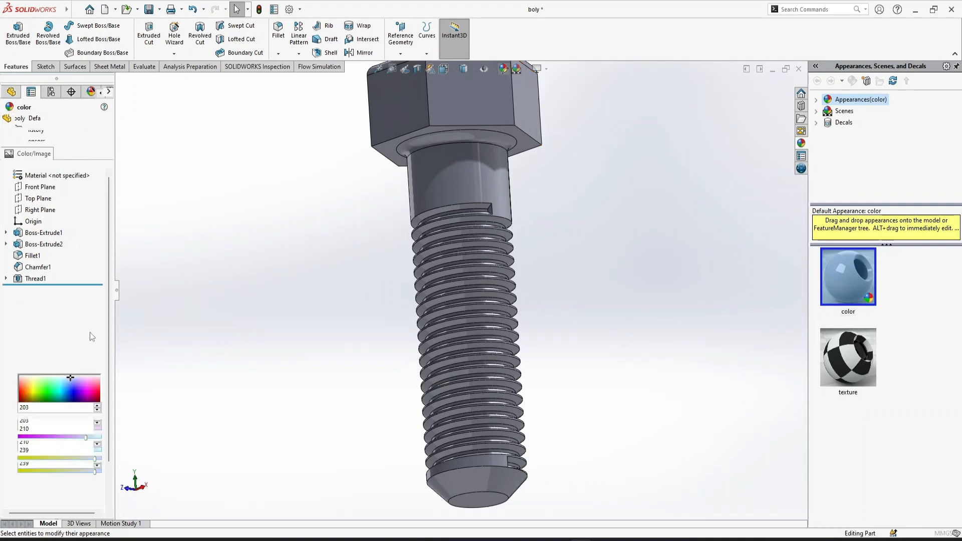
Colour the whole bolt black (RGB 0, 0, 0), and save and close the part
left_click(78, 350)
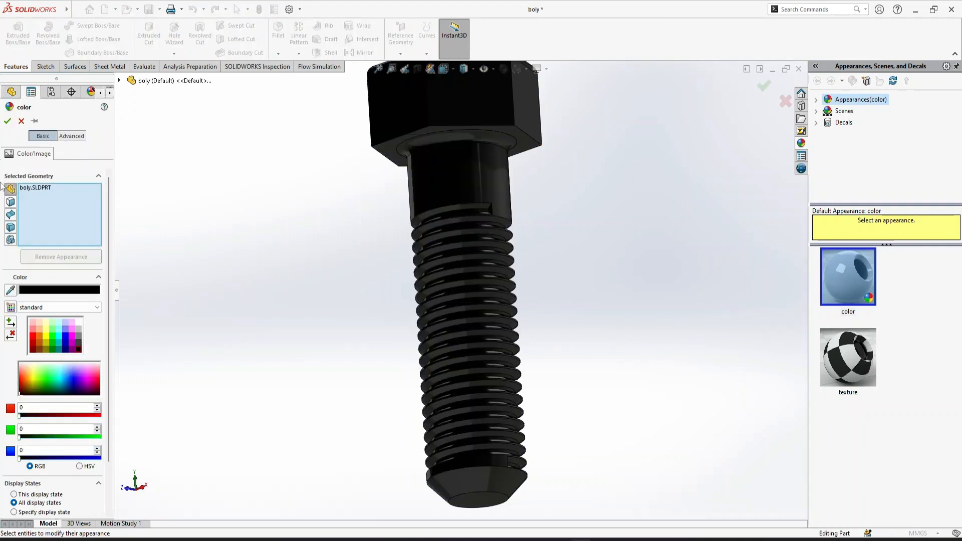
left_click(8, 121)
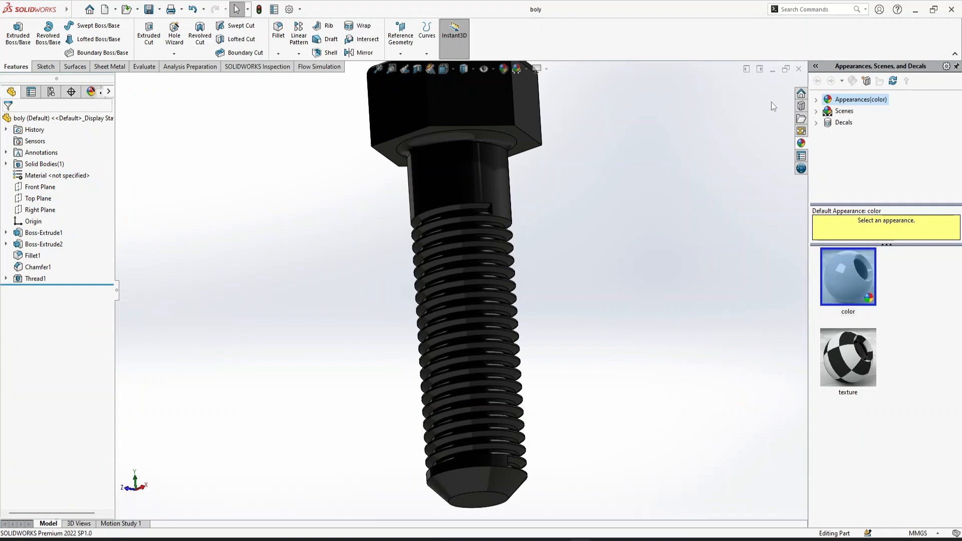
left_click(798, 69)
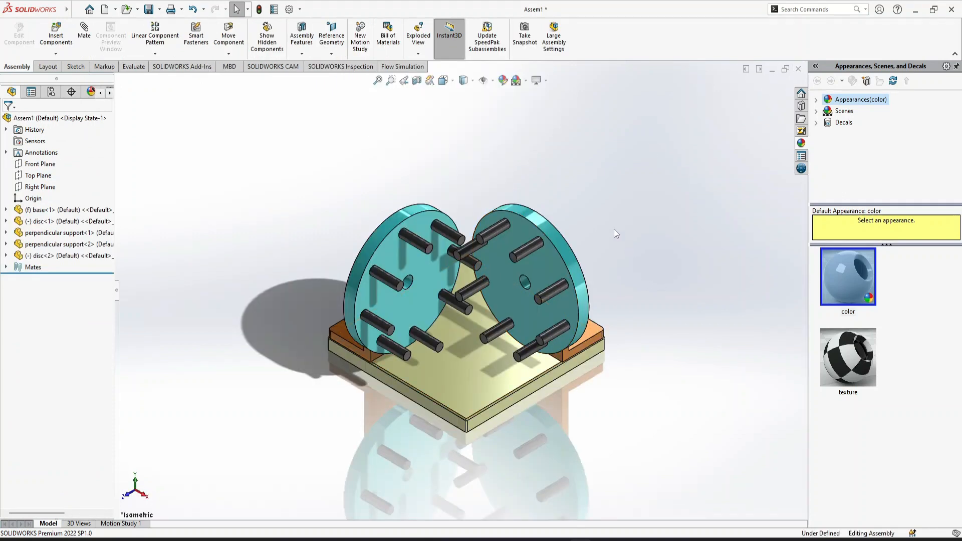
Open the perpendicular support part behind one of the discs from the assembly
scroll(443, 396, "down", 5)
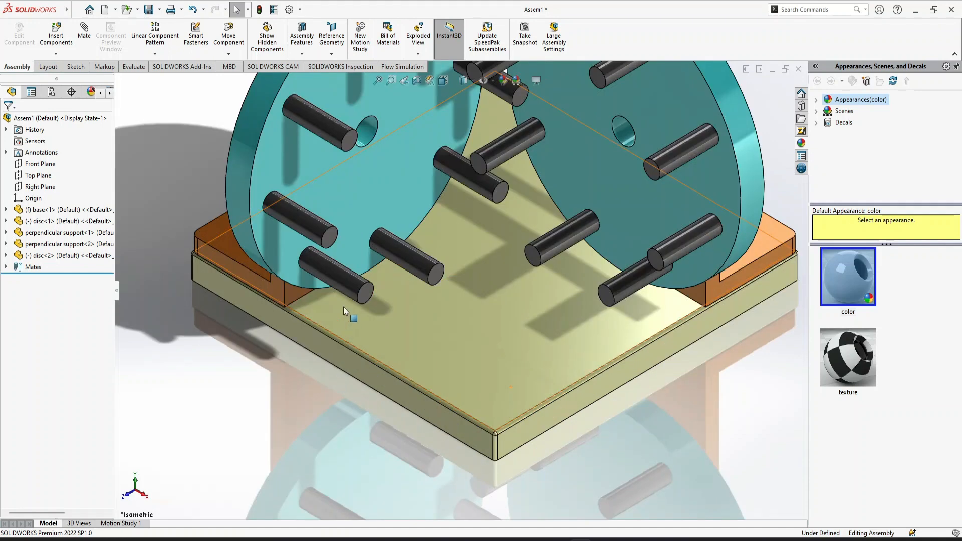
left_click(234, 263)
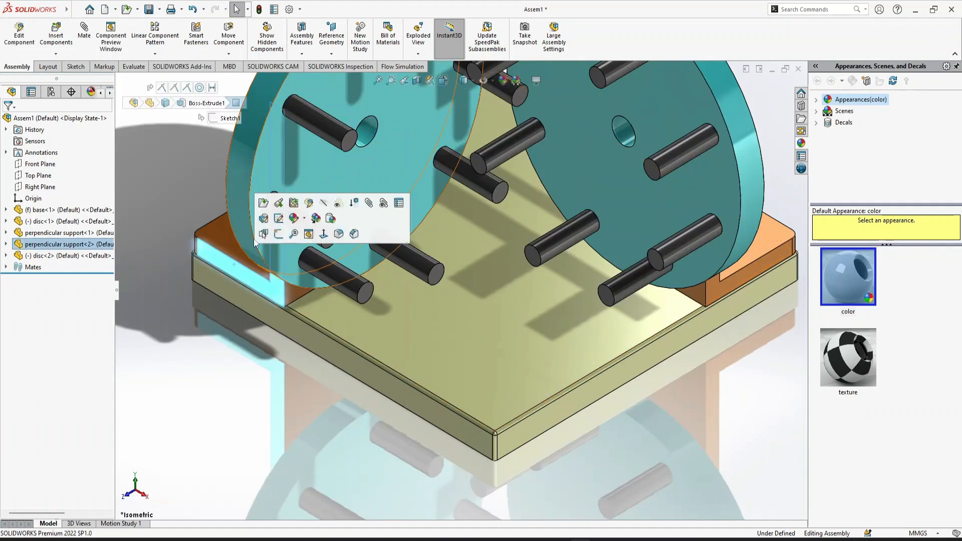
left_click(264, 203)
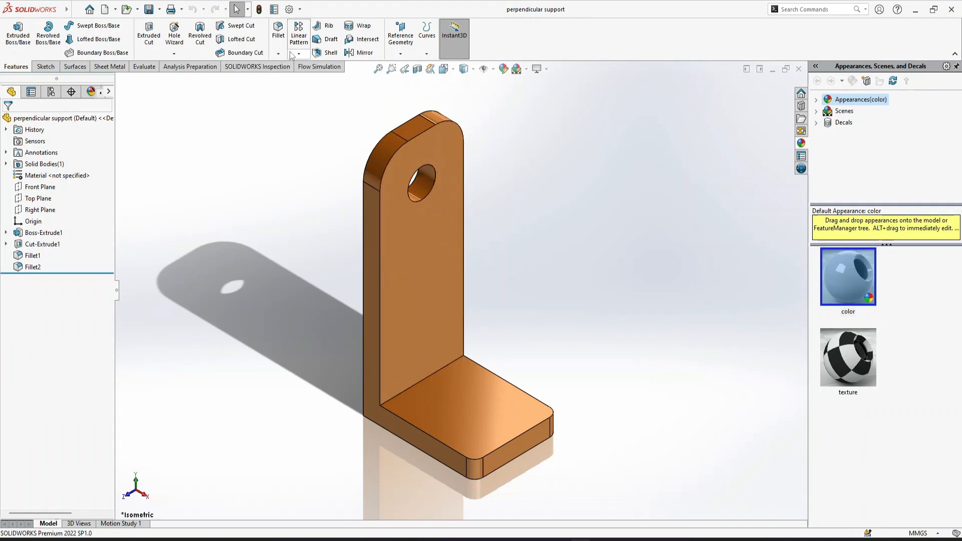
Add an M12x1.25 Metric Die thread 9 mm deep to the support's hole, using the extrude thread method
left_click(174, 54)
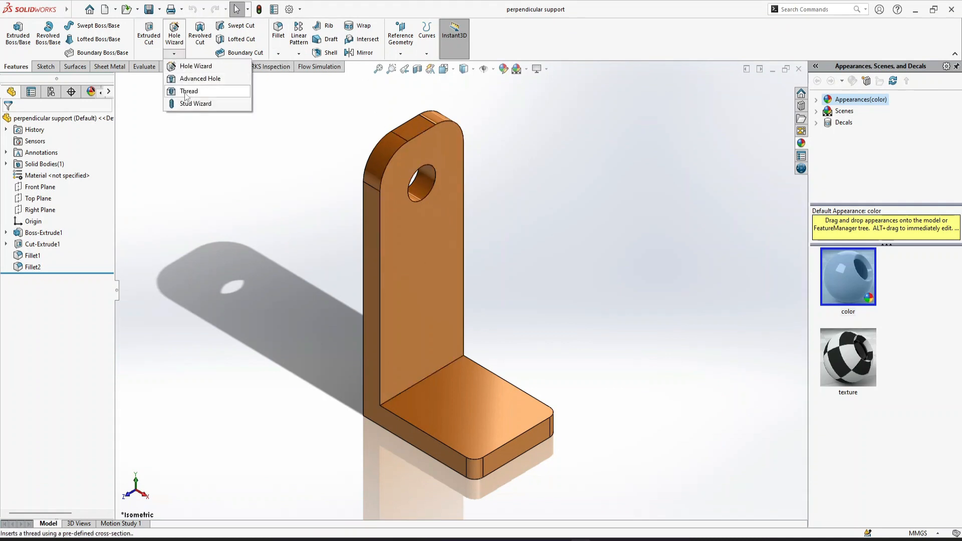
left_click(186, 92)
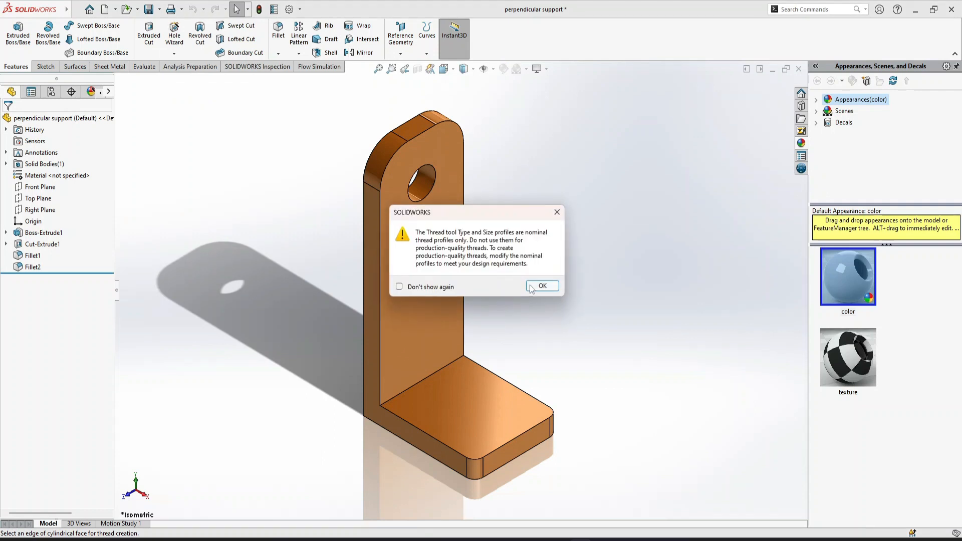
left_click(531, 287)
left_click(421, 198)
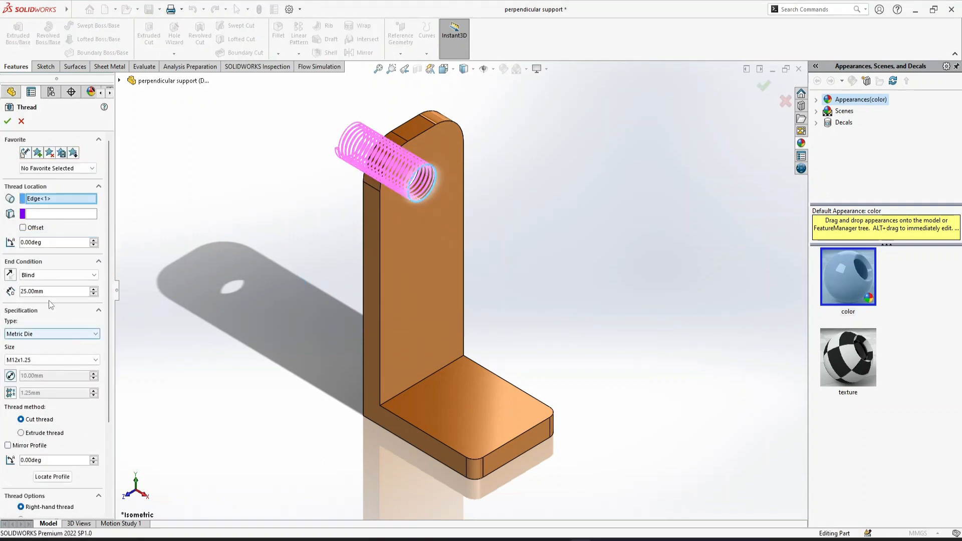
type("9")
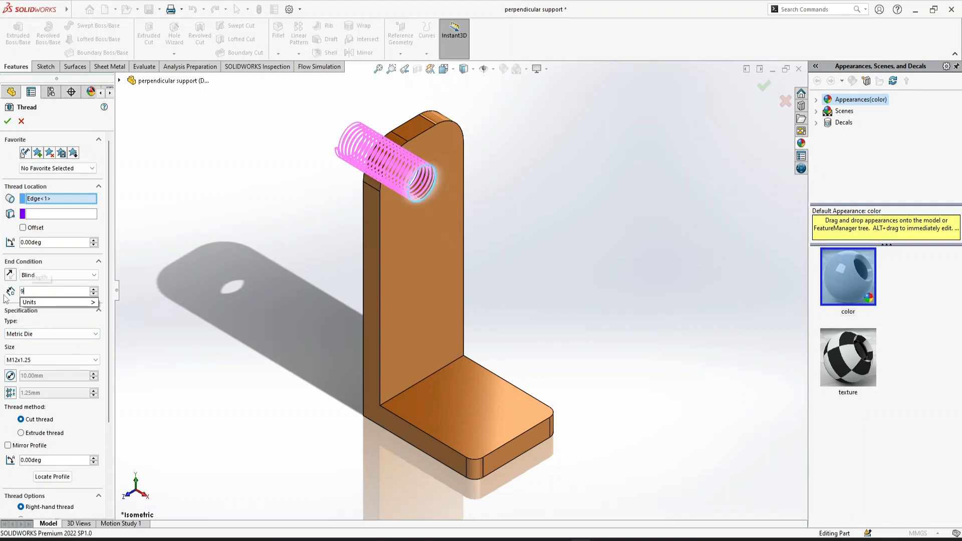
key("Return")
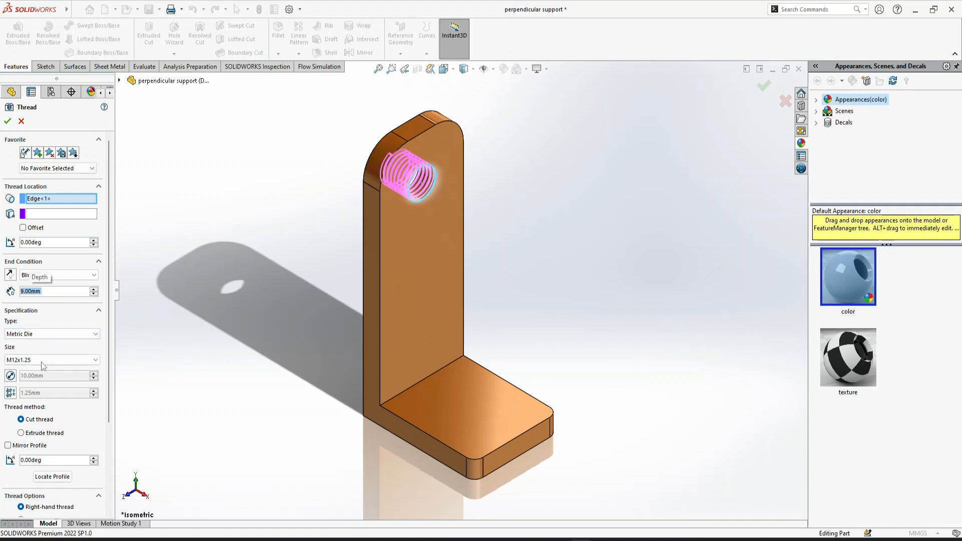
left_click(25, 436)
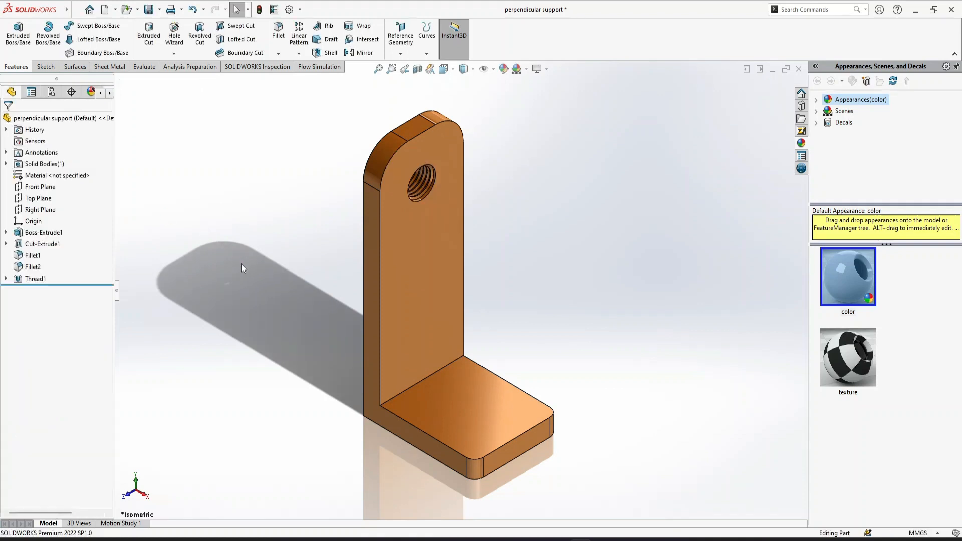
Rebuild and save the perpendicular support, and close it to return to the assembly
key("ctrl+s")
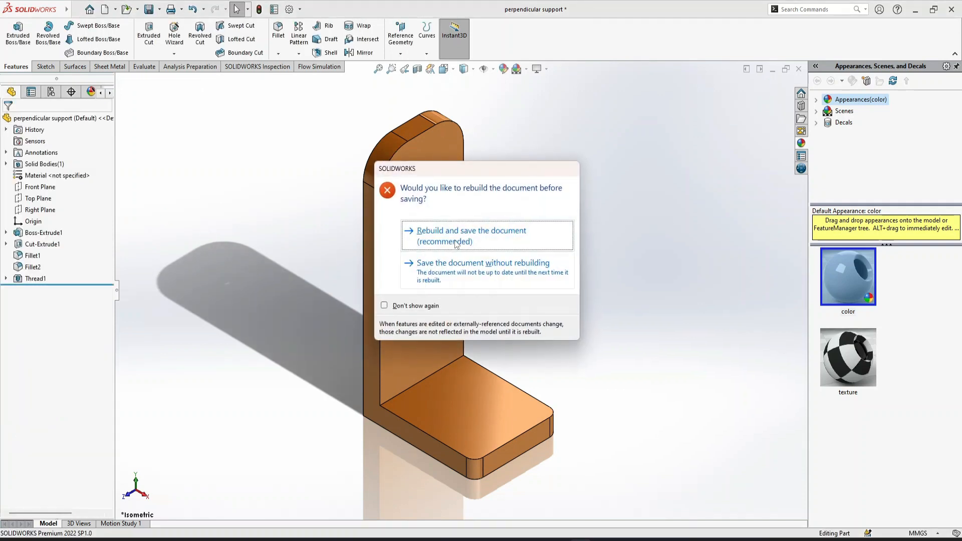
left_click(457, 244)
left_click(799, 69)
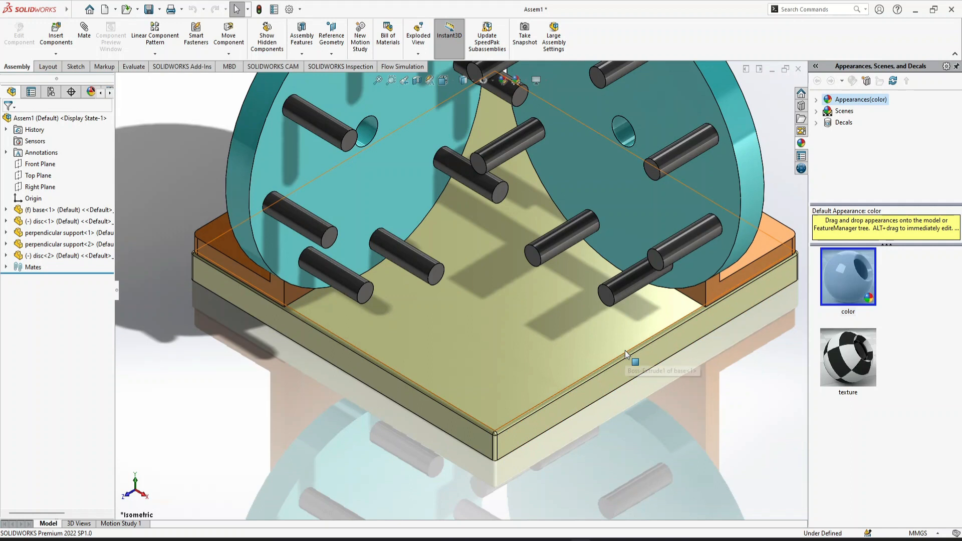
Insert the "boly" part into the assembly, placing it in free space beside the discs
key("f")
left_click(59, 42)
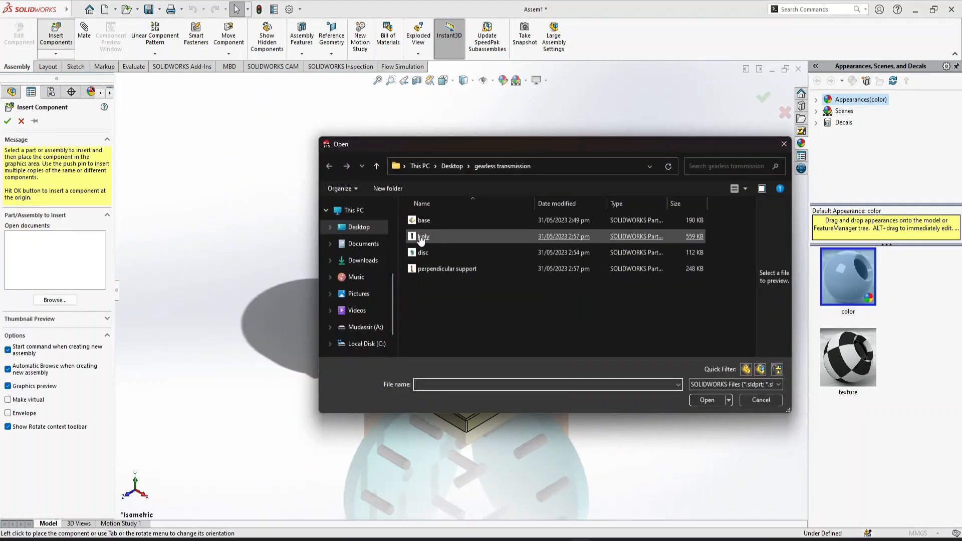
double_click(423, 237)
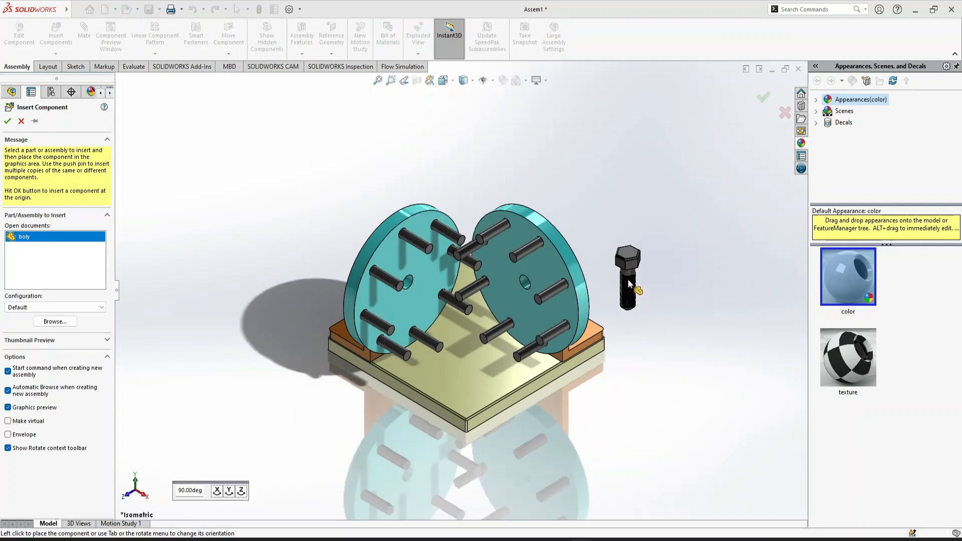
left_click(602, 231)
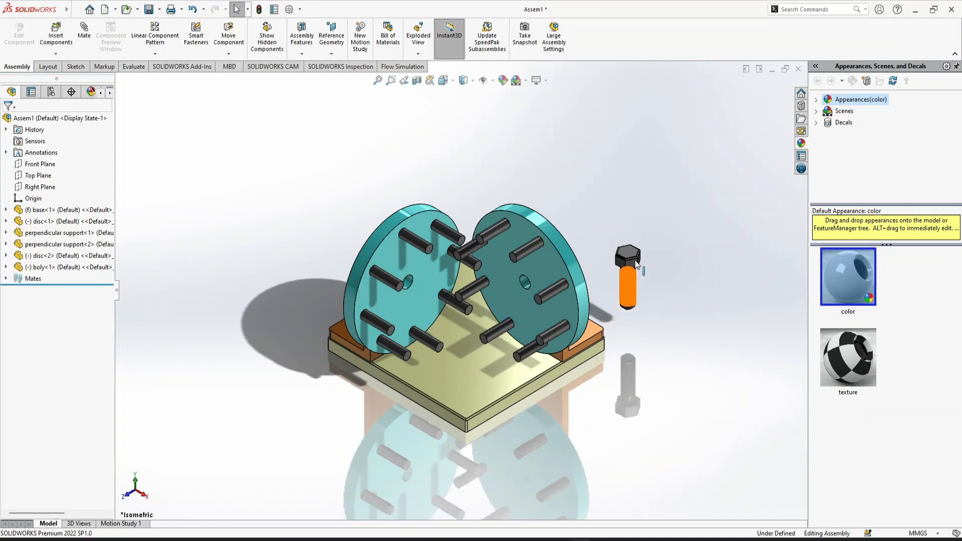
Rotate the bolt freely so its head faces forward, and place a copy of it on the opposite side of the discs
left_click(228, 54)
left_click(260, 79)
left_click_drag(624, 263, 596, 406)
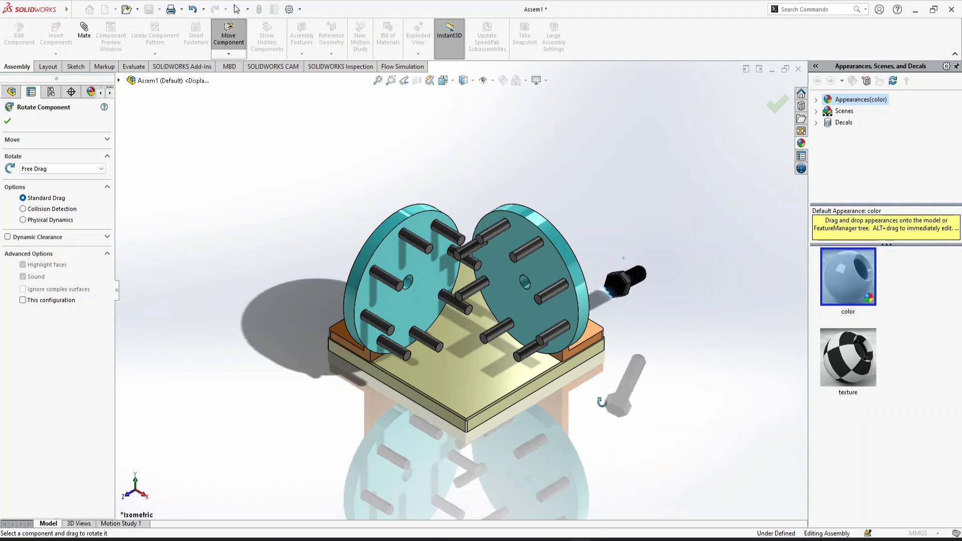
key("Escape")
left_click_drag(624, 290, 340, 256, "ctrl")
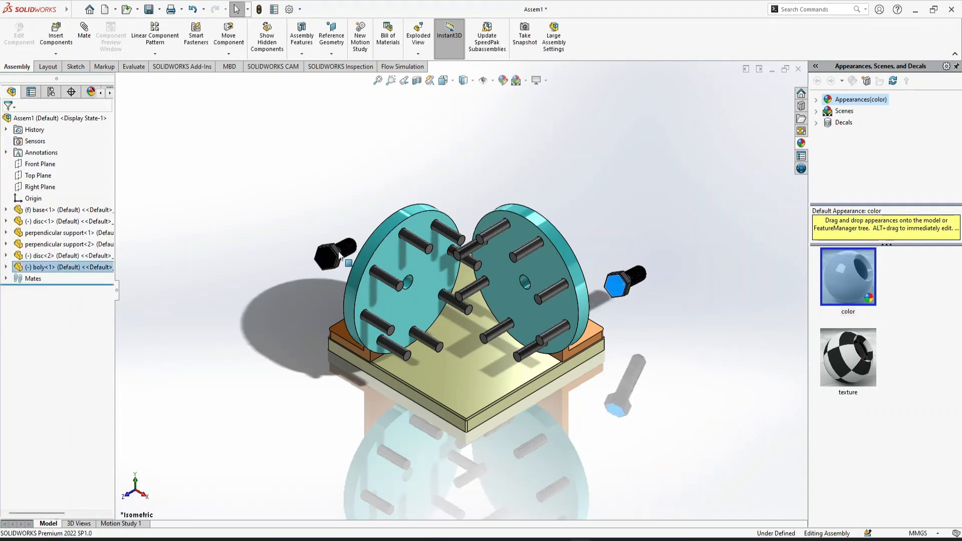
Rotate the copied bolt freely so its shank points roughly along the hole axis of the adjacent disc<2>
left_click(229, 54)
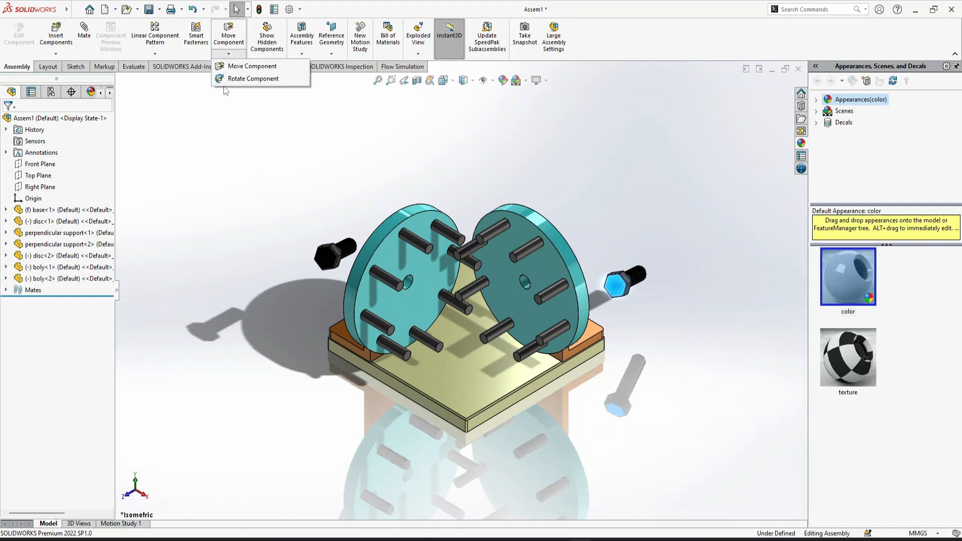
left_click(253, 79)
left_click_drag(333, 258, 365, 266)
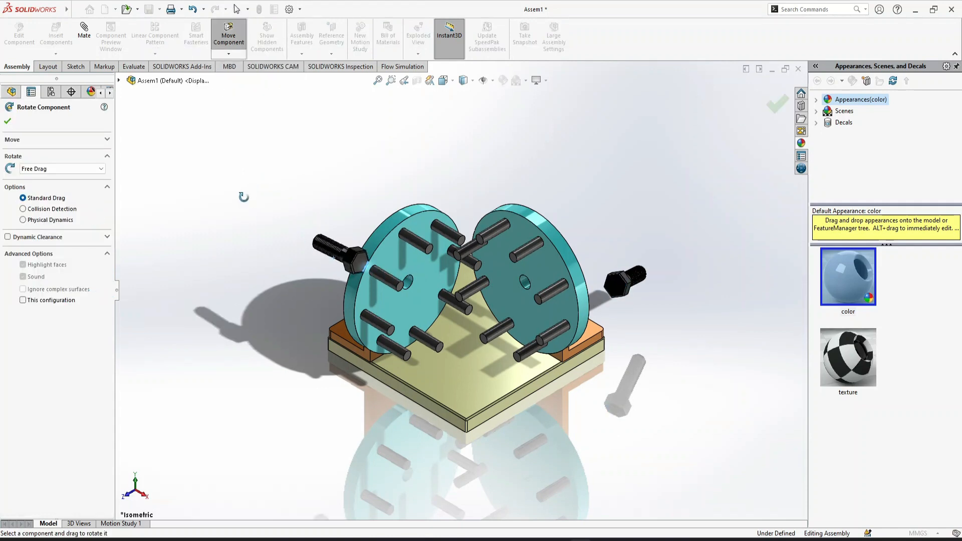
key("Escape")
Add a concentric mate between the copied bolt's shank and the centre hole of disc<2>
left_click(88, 40)
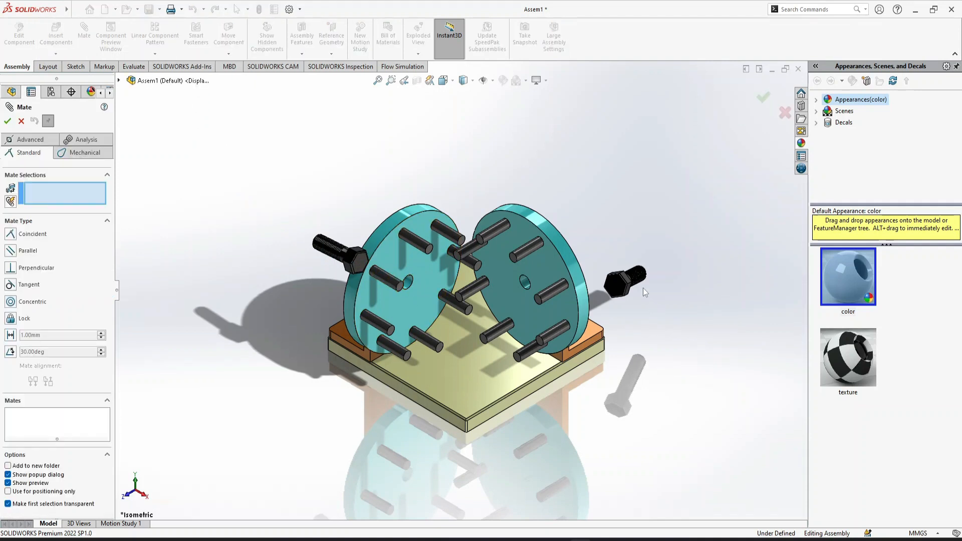
scroll(397, 280, "down", 2)
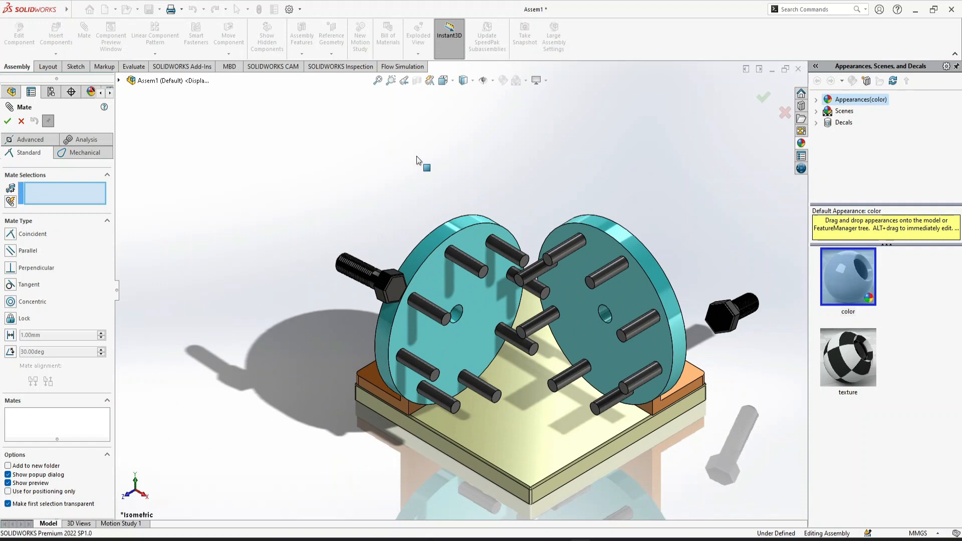
left_click(391, 81)
left_click_drag(548, 432, 299, 233)
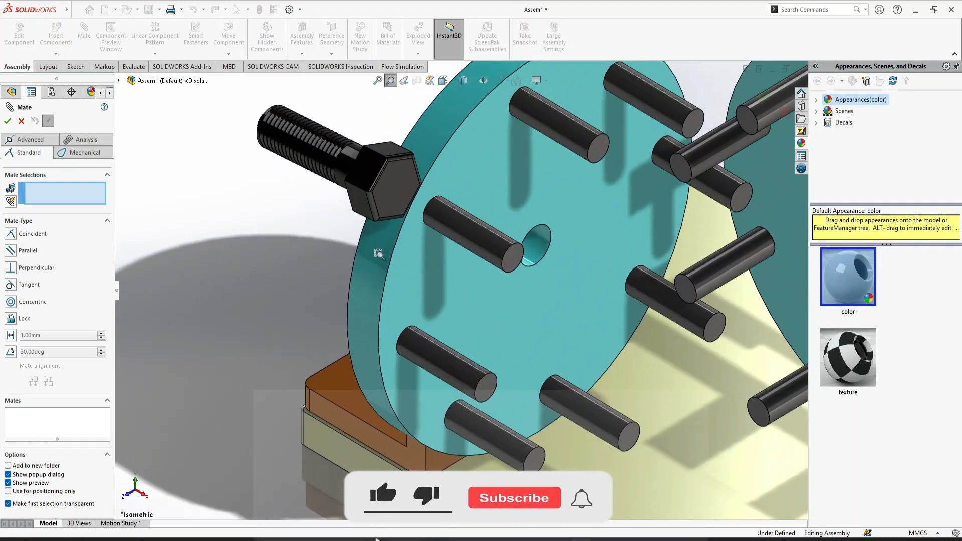
key("Escape")
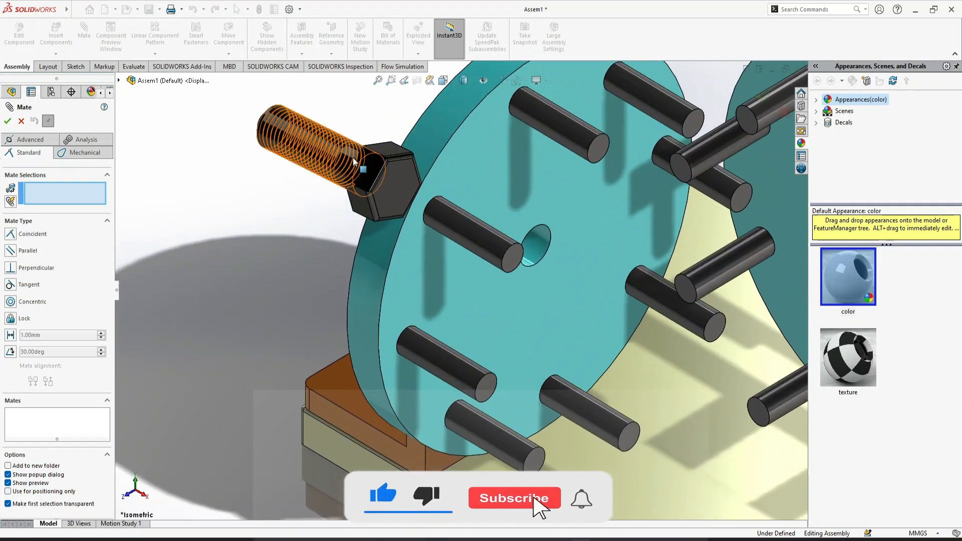
left_click(355, 172)
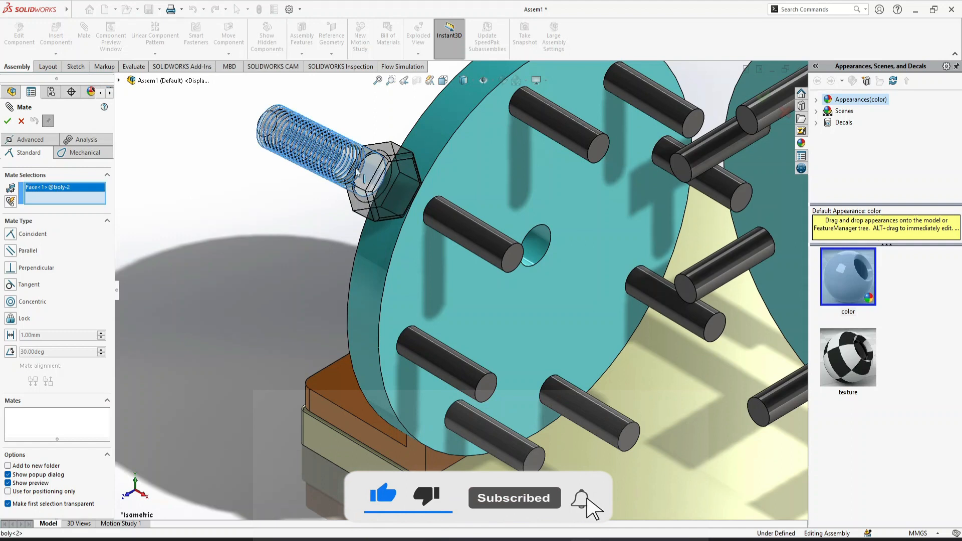
left_click(535, 254)
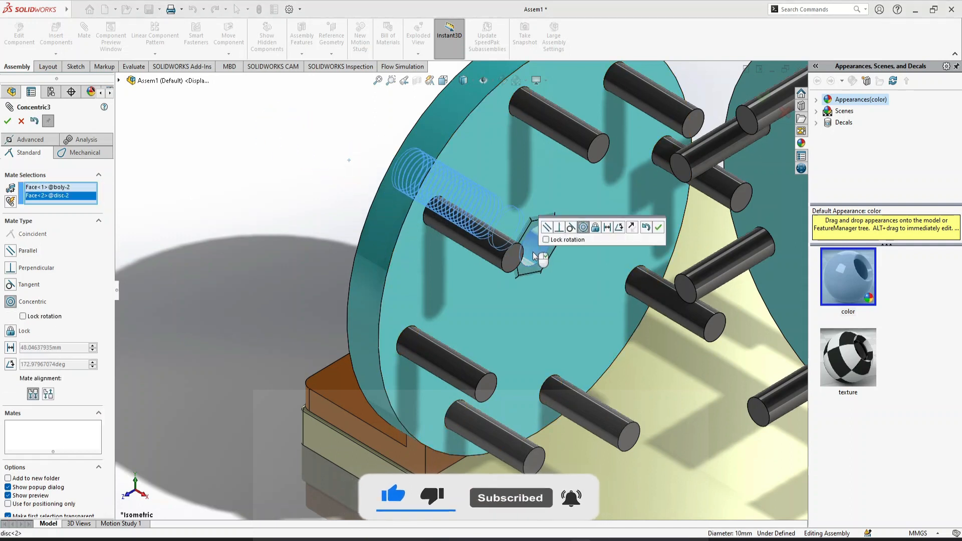
left_click(658, 226)
Slide the bolt out in front of disc<2> and make the underside of its head coincident with the disc's pin-side face
left_click_drag(530, 244, 632, 290)
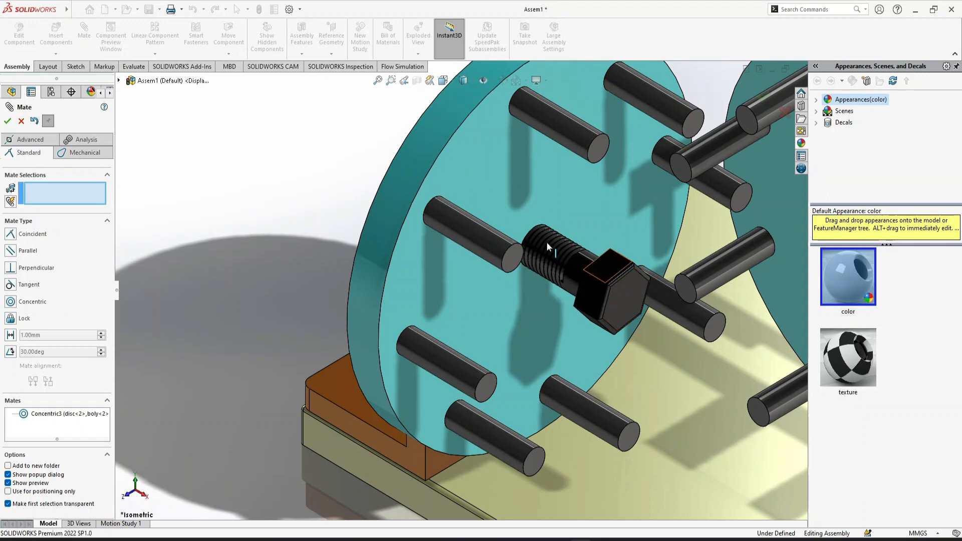
left_click(519, 223)
middle_click_drag(521, 260, 583, 280)
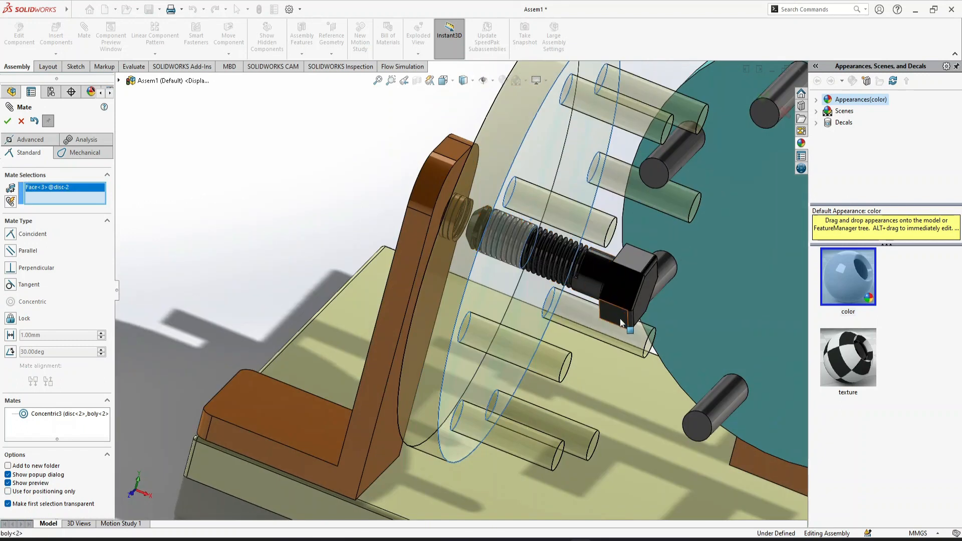
middle_click_drag(624, 322, 619, 255)
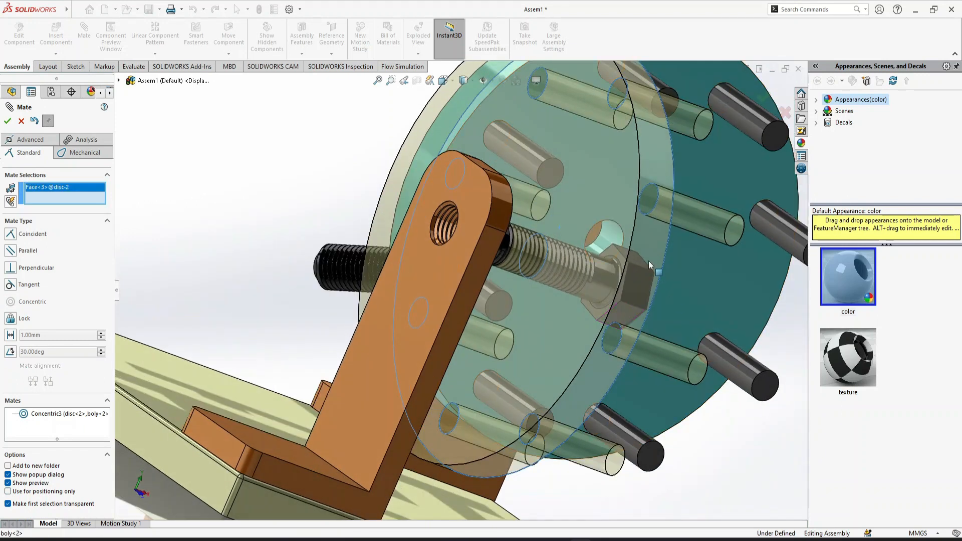
left_click(610, 251)
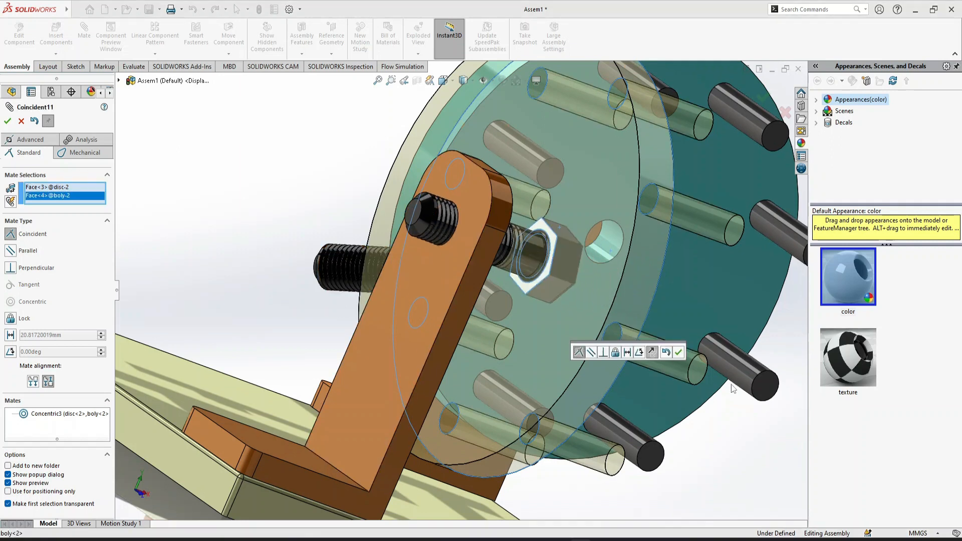
key("Return")
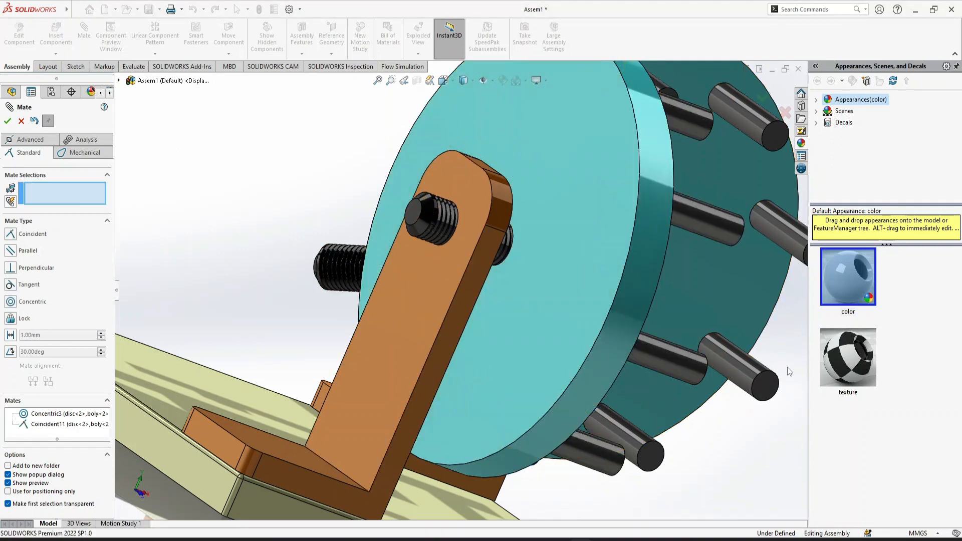
Add a concentric mate between the centre hole of disc<1> and the shank of the other bolt
key("ctrl+1")
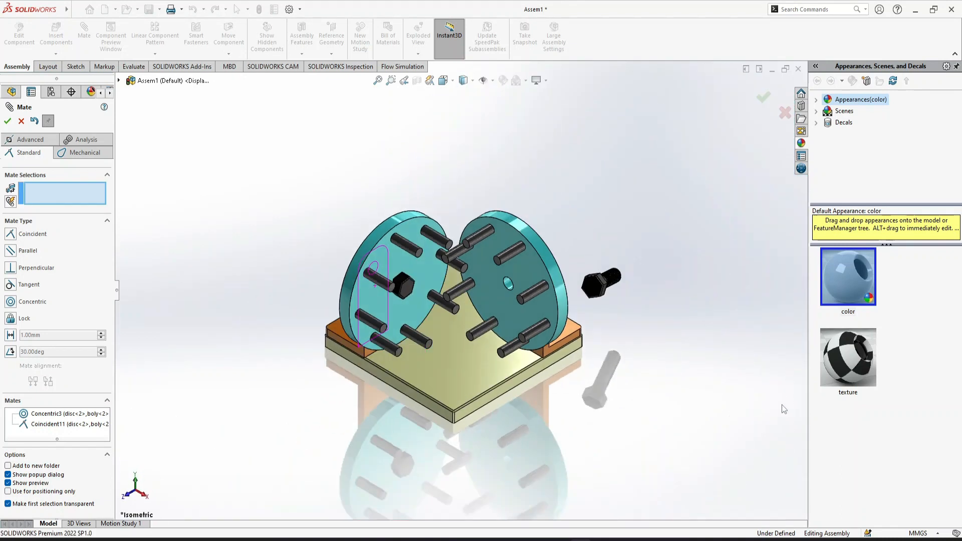
left_click(512, 295)
left_click(391, 86)
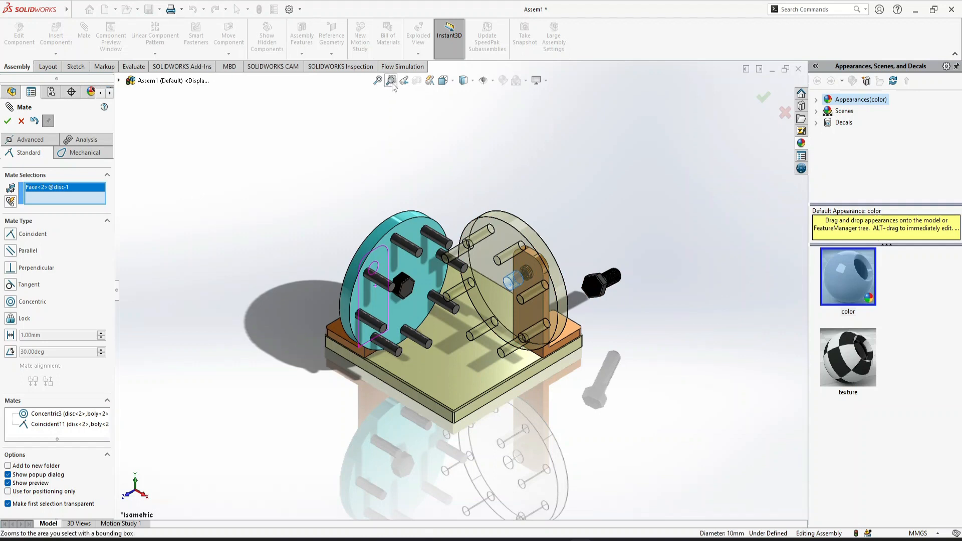
left_click_drag(691, 363, 538, 232)
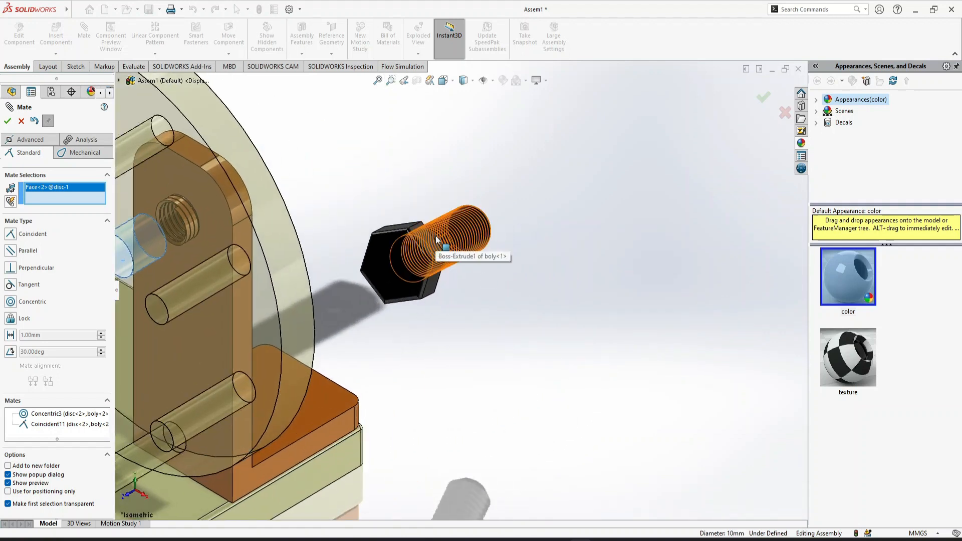
left_click(435, 236)
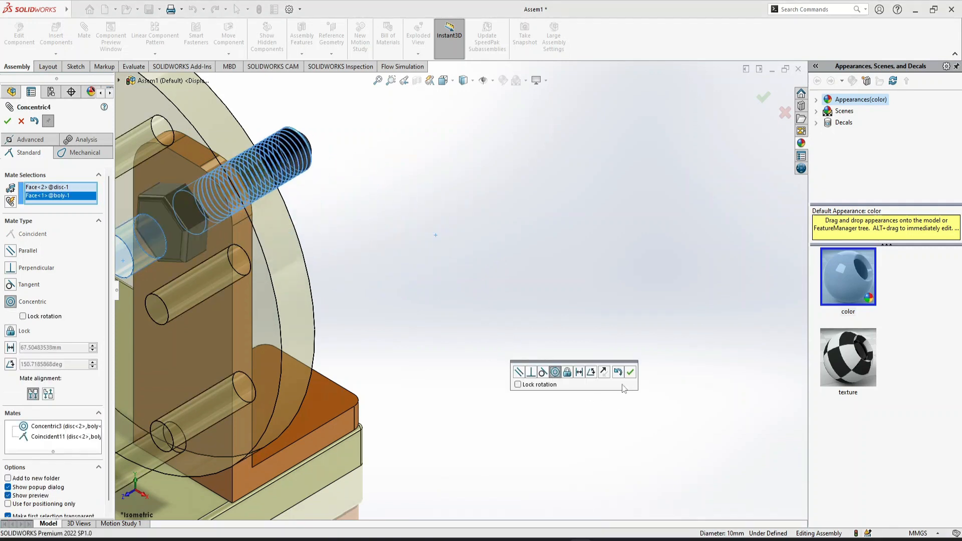
left_click(630, 372)
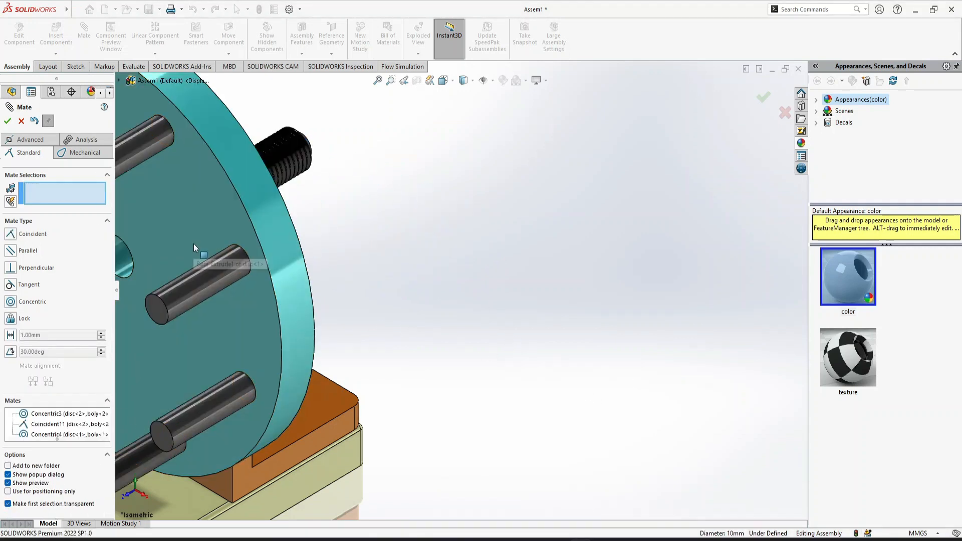
Make the underside of the second bolt's head coincident with the pin-side face of disc<1>, and finish mating
left_click(194, 245)
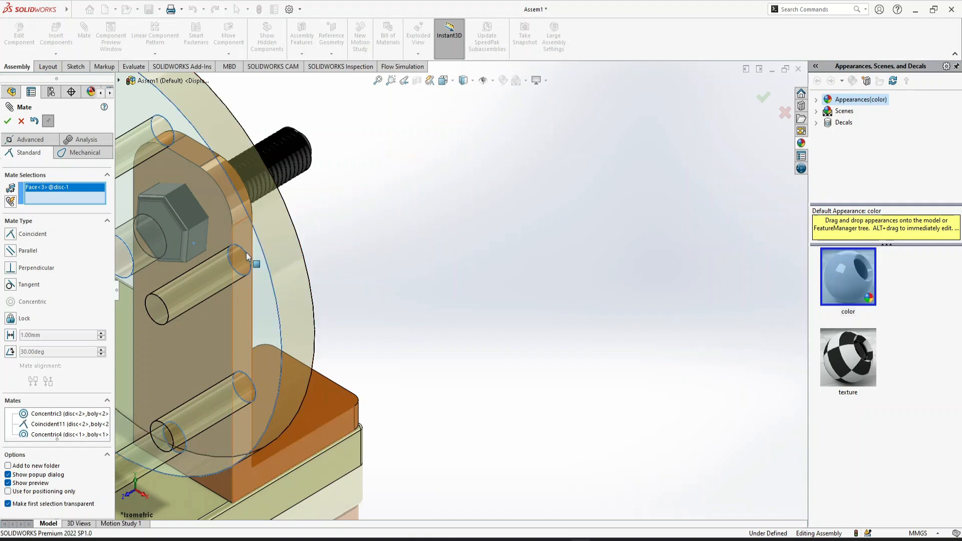
middle_click_drag(397, 272, 302, 314)
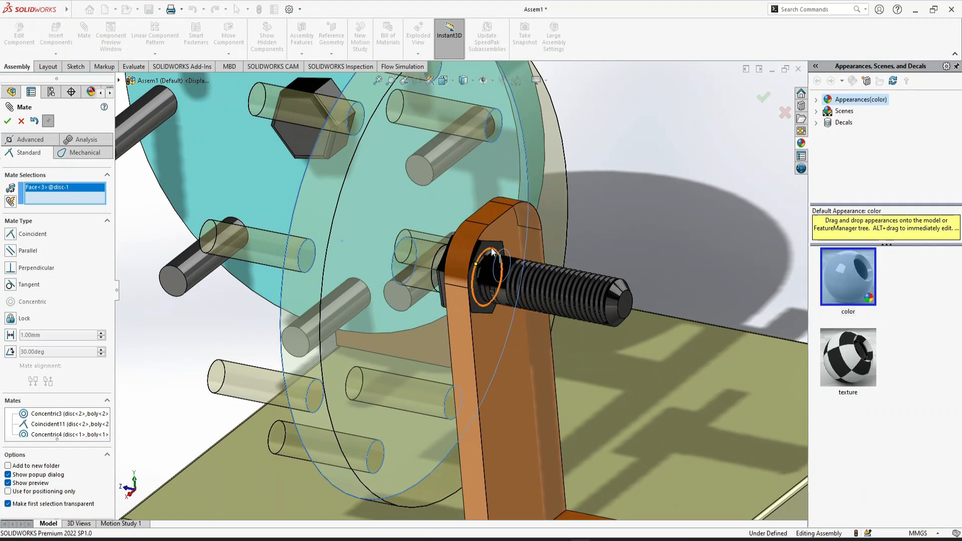
left_click(496, 250)
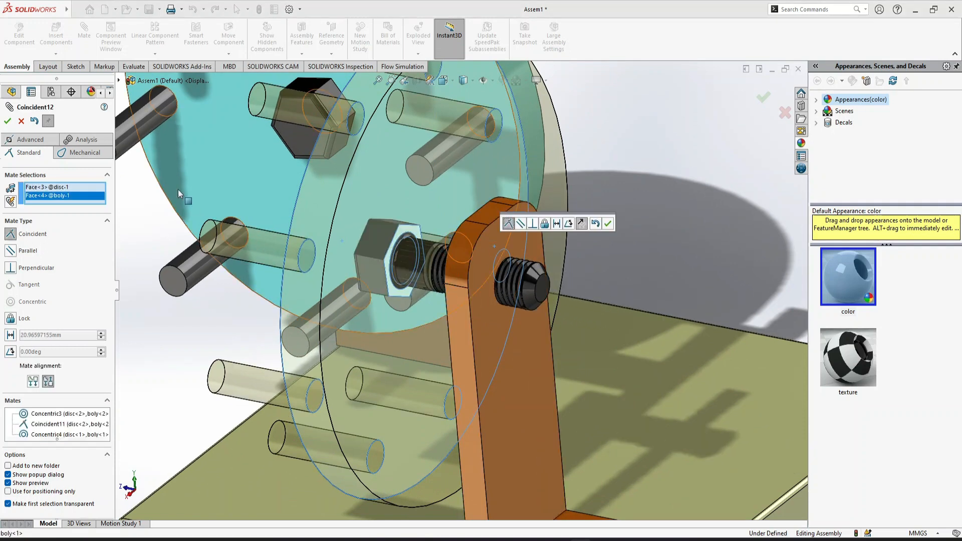
left_click(609, 226)
left_click(7, 122)
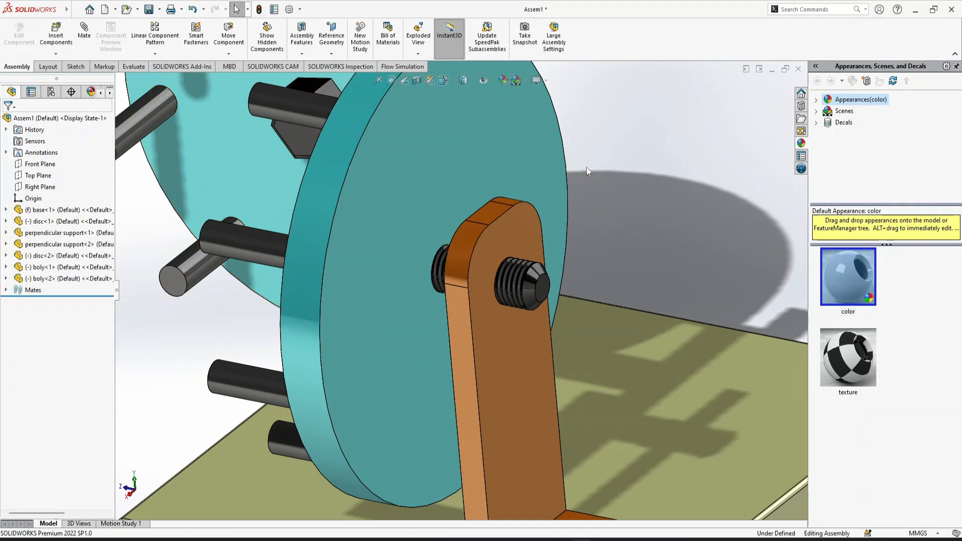
Save the assembly in isometric view and hide the appearances library to enlarge the modelling area
key("ctrl+7")
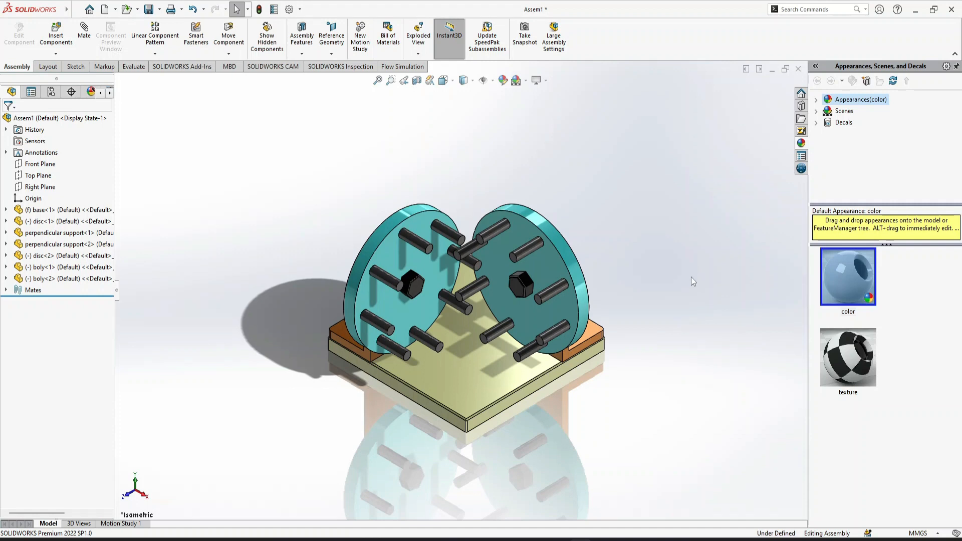
key("ctrl+s")
left_click(709, 400)
left_click_drag(809, 319, 961, 336)
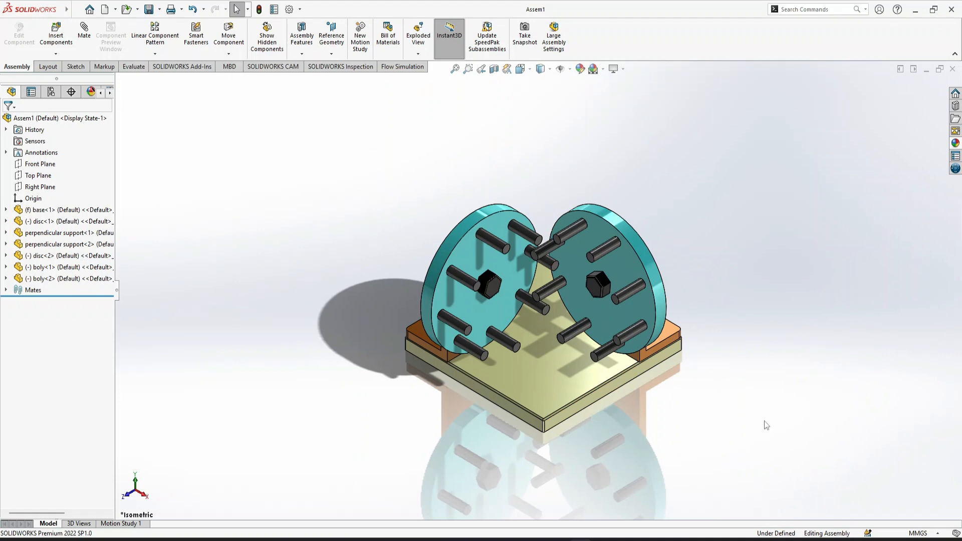
Inspect the seated bolt heads and turn disc<1> by one of its pins to check that it rotates freely
scroll(726, 345, "down", 10)
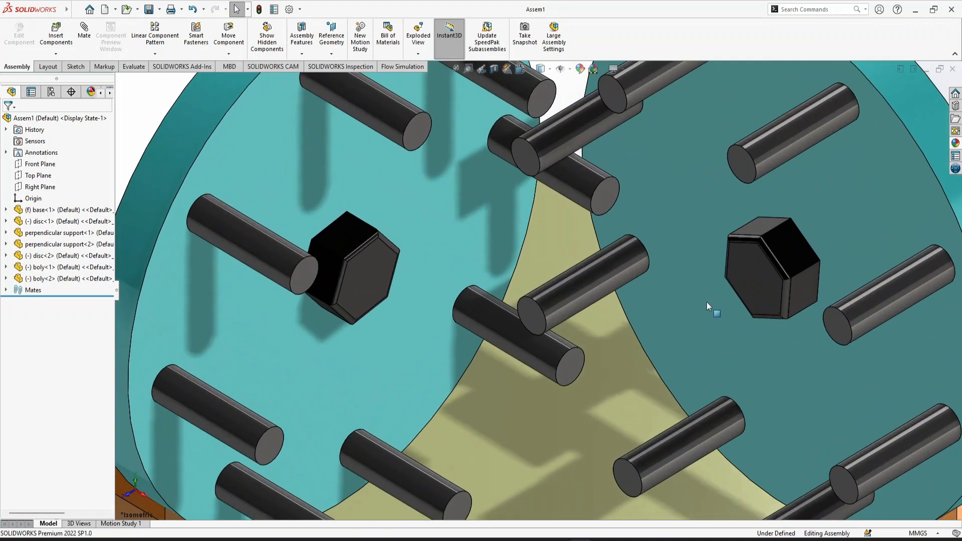
scroll(695, 278, "up", 10)
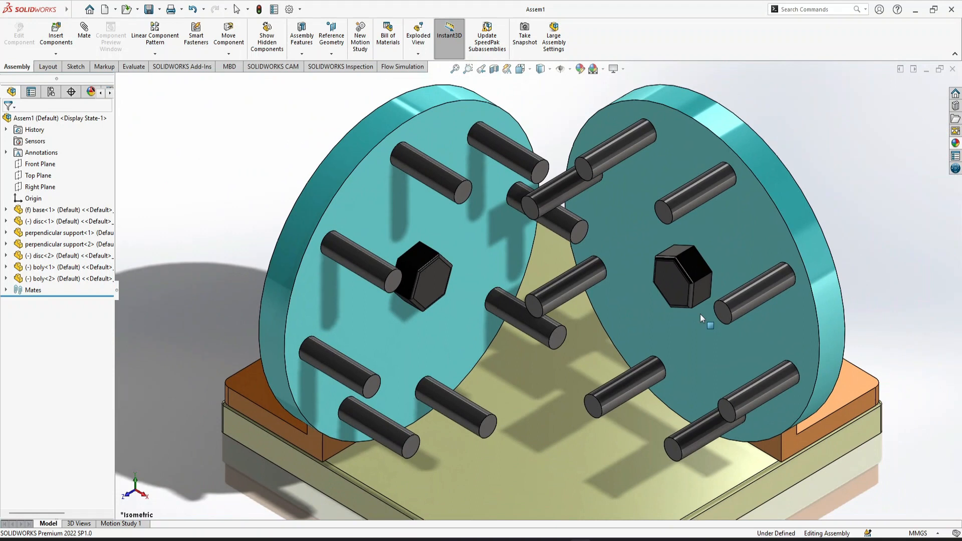
left_click_drag(626, 153, 688, 248)
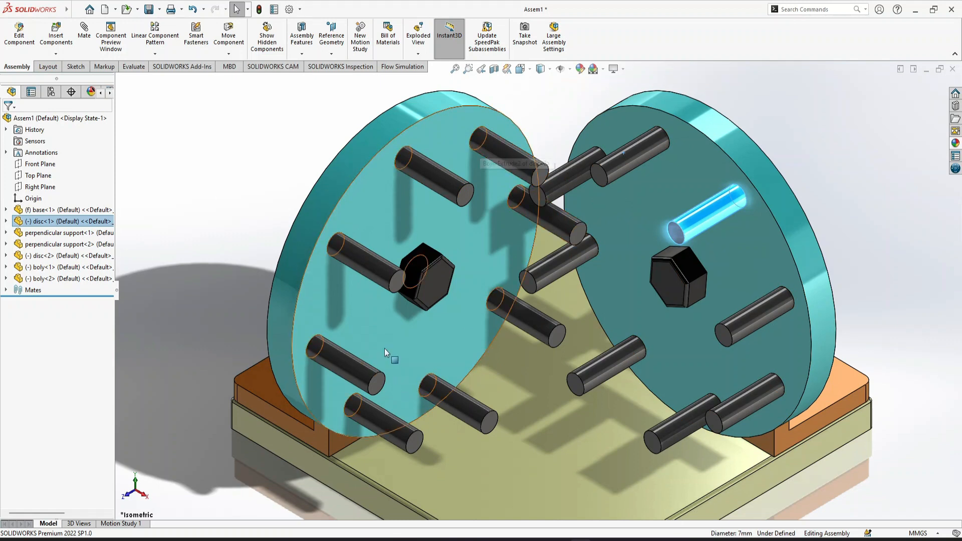
left_click(271, 206)
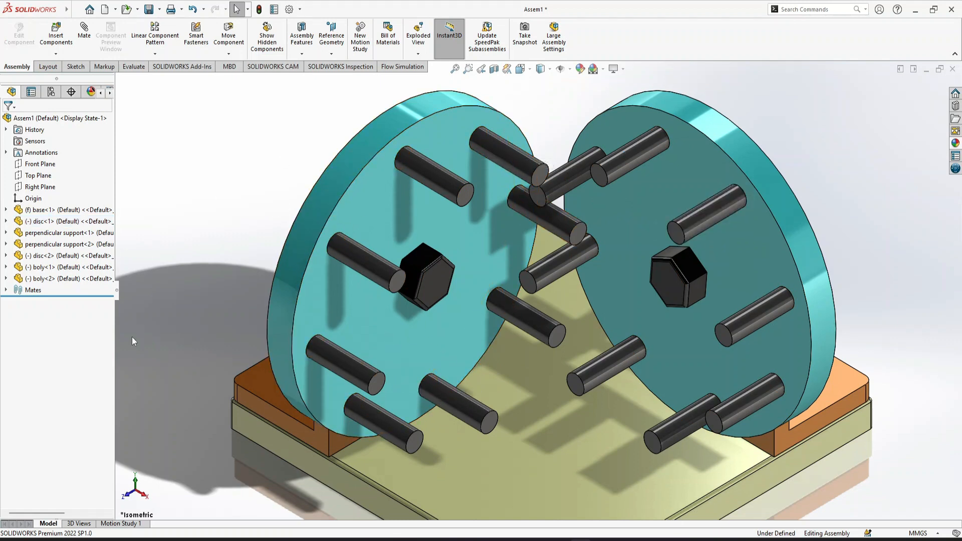
Open Motion Study 1 with its full timeline and set the study type to Basic Motion
left_click(120, 524)
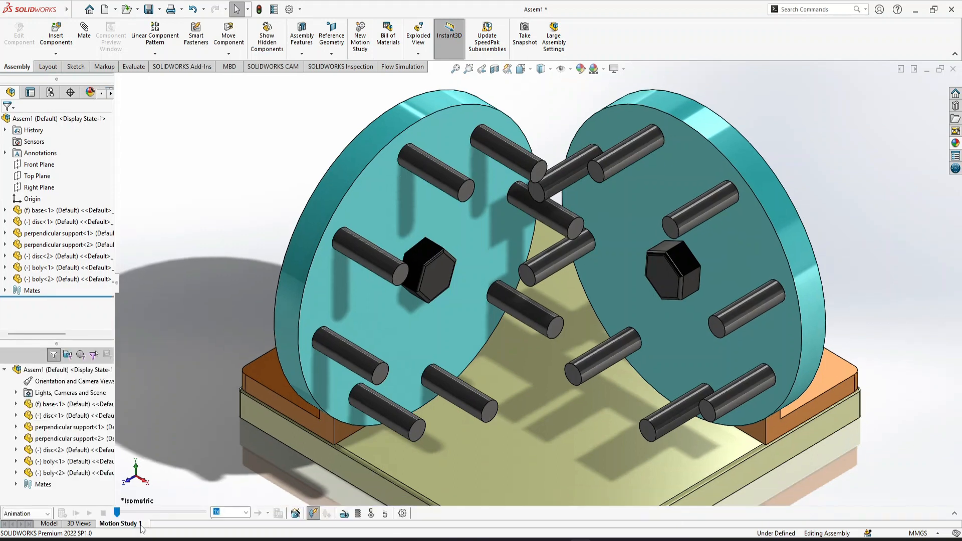
left_click(953, 515)
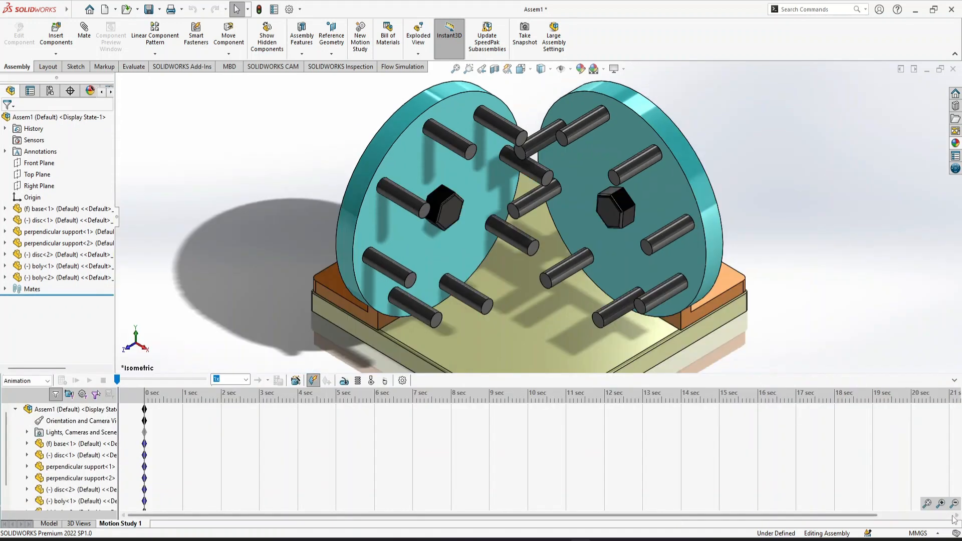
left_click(27, 381)
left_click(21, 397)
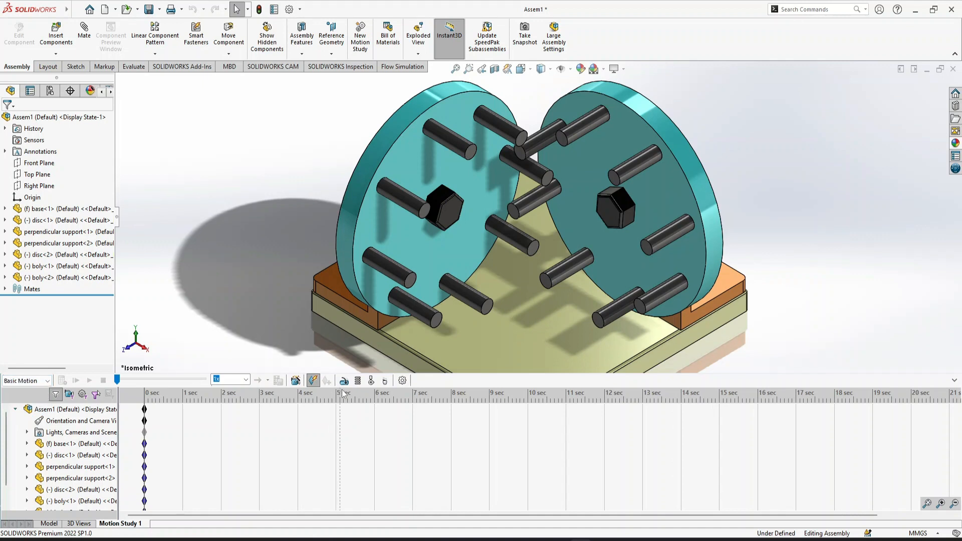
Raise the Basic Motion geometry accuracy and 3D contact resolution to high in the motion study properties
left_click(403, 380)
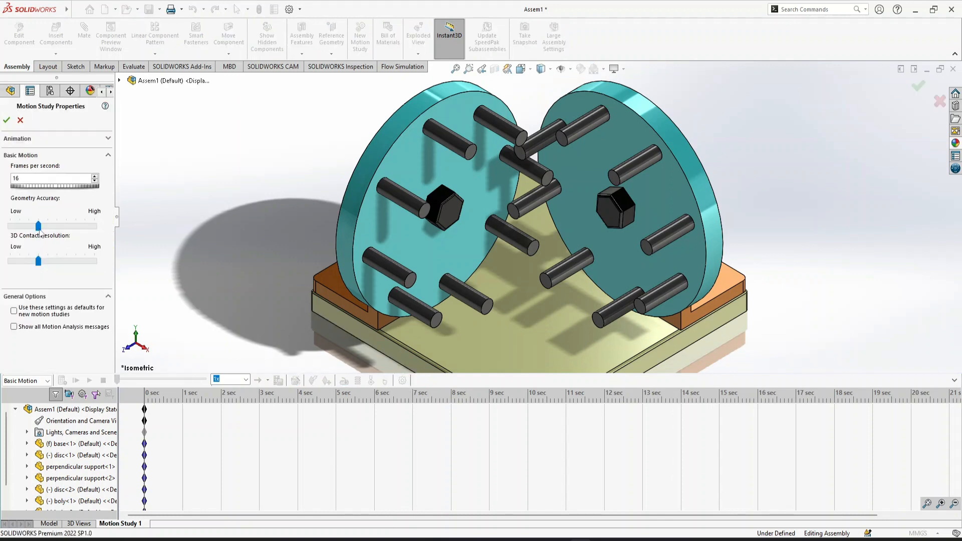
left_click_drag(38, 227, 94, 226)
left_click_drag(41, 261, 95, 261)
double_click(39, 183)
key("Return")
left_click(7, 120)
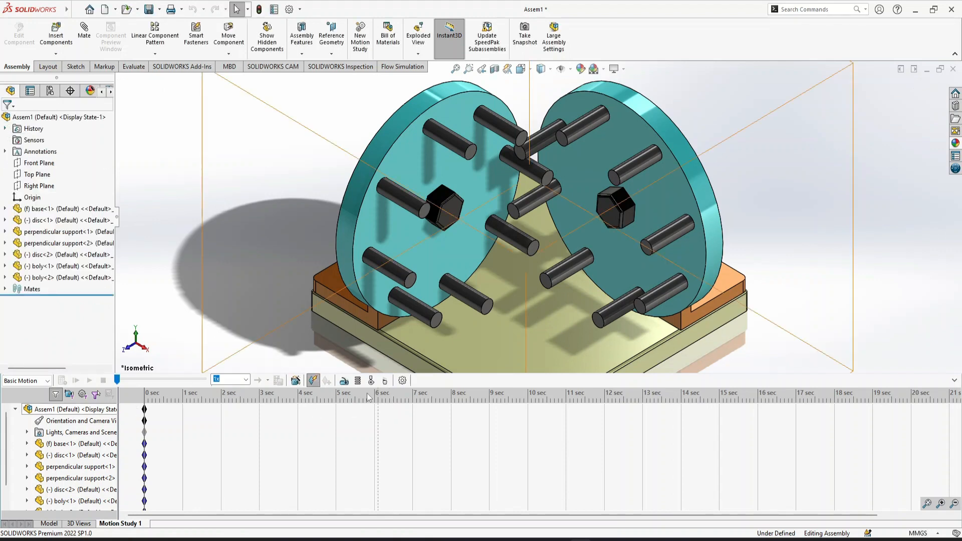
Add a rotary motor to the front face of disc<1> at a constant 15 RPM and calculate the motion study
left_click(344, 382)
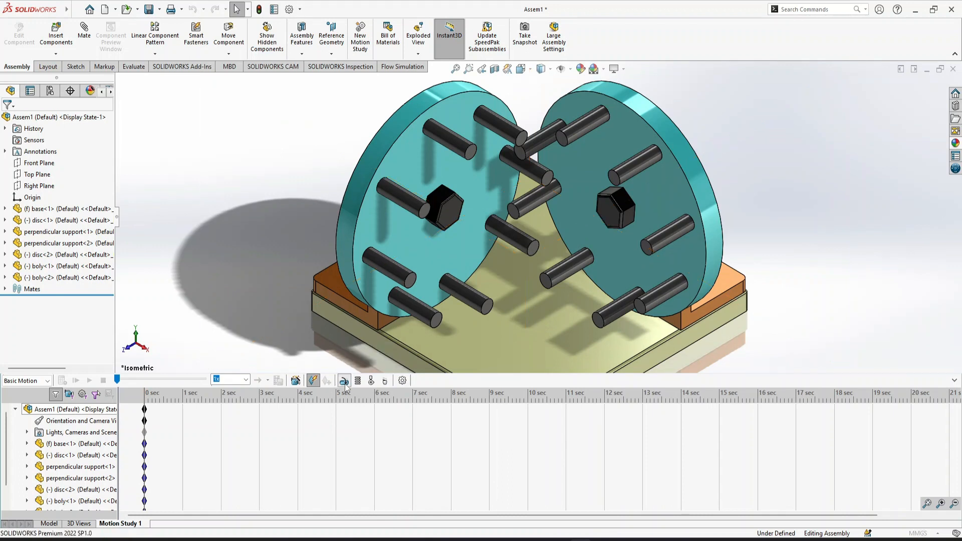
left_click(657, 200)
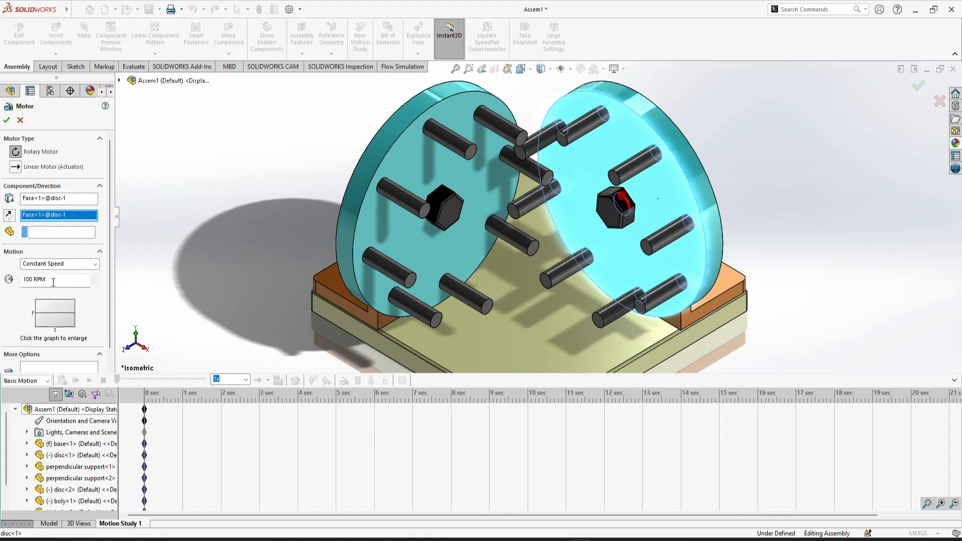
left_click_drag(53, 282, 12, 286)
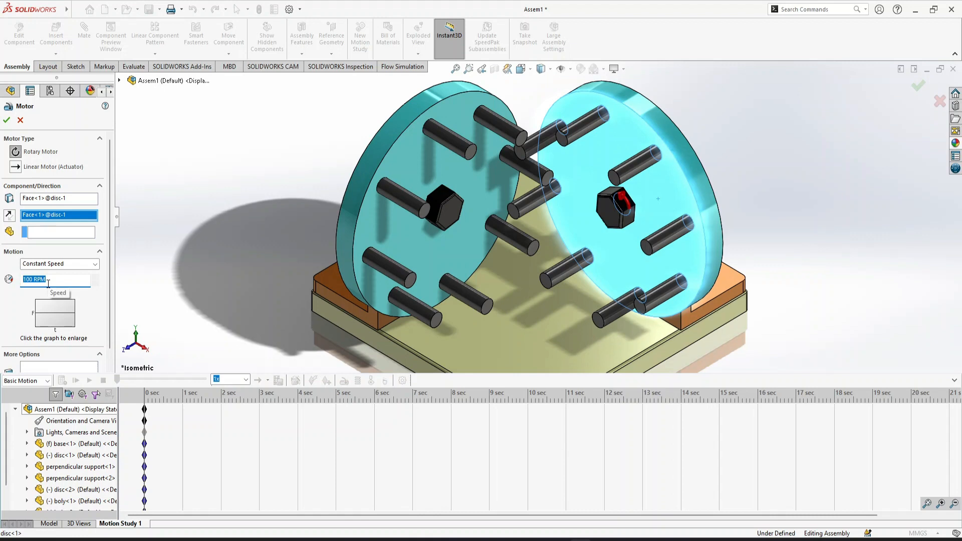
type("15")
left_click(7, 120)
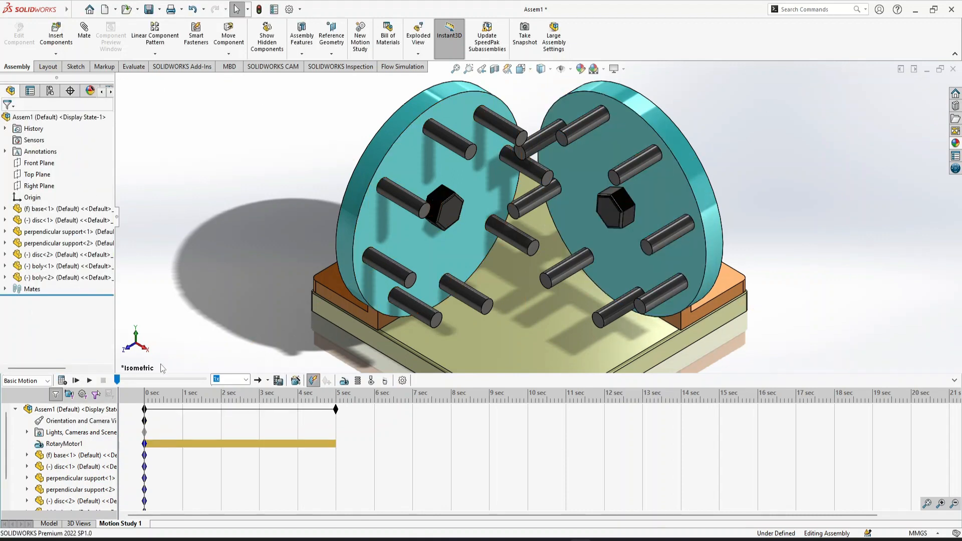
left_click(62, 380)
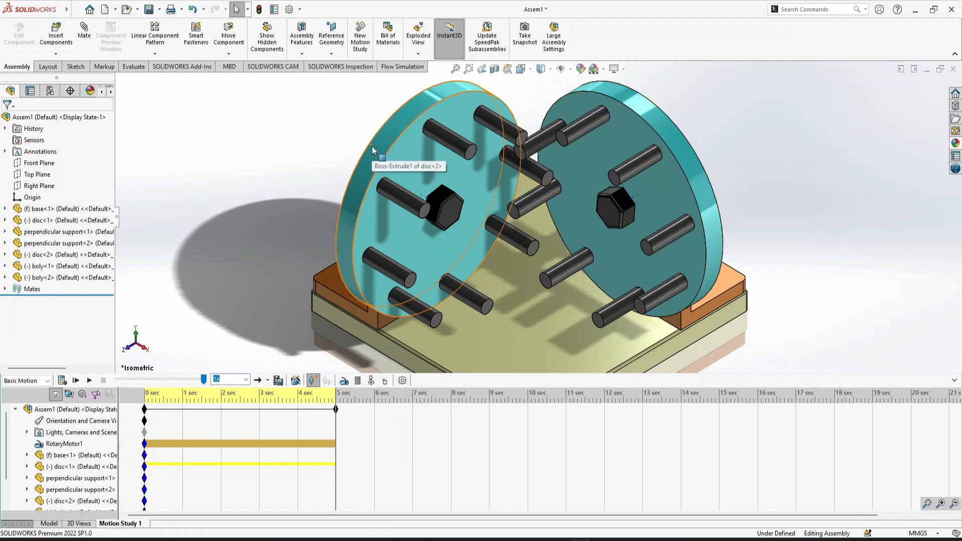
Define a solid body contact between disc<1> and disc<2> and recalculate the motion study
left_click(371, 383)
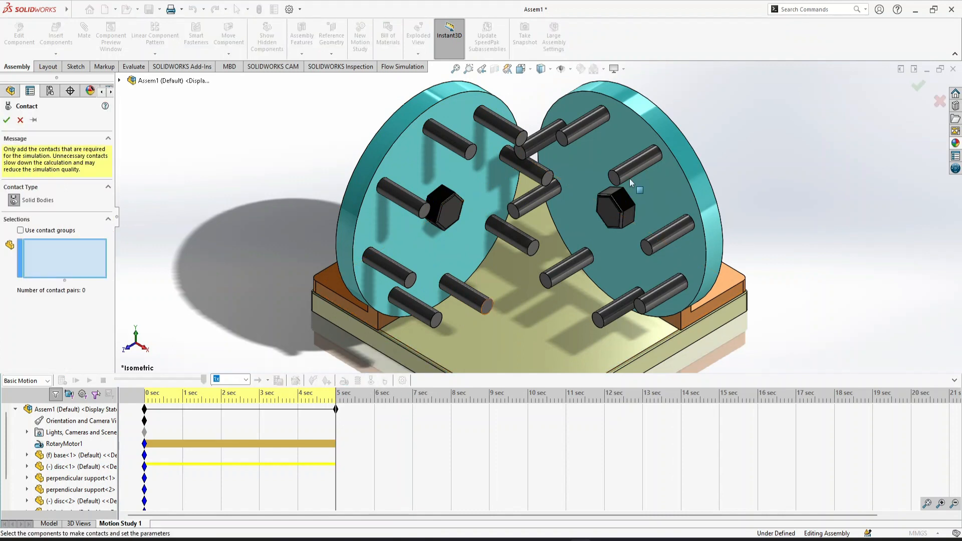
left_click(640, 138)
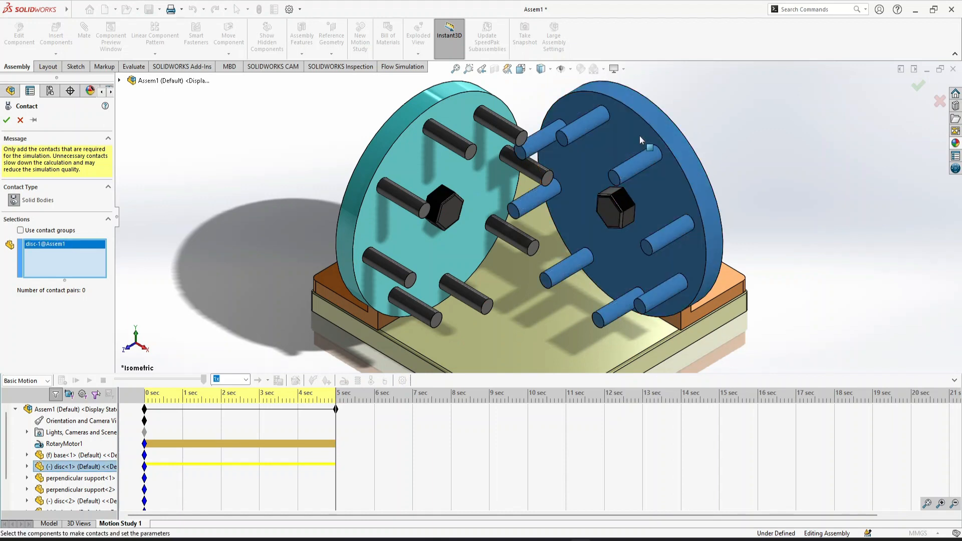
left_click(412, 152)
left_click(6, 121)
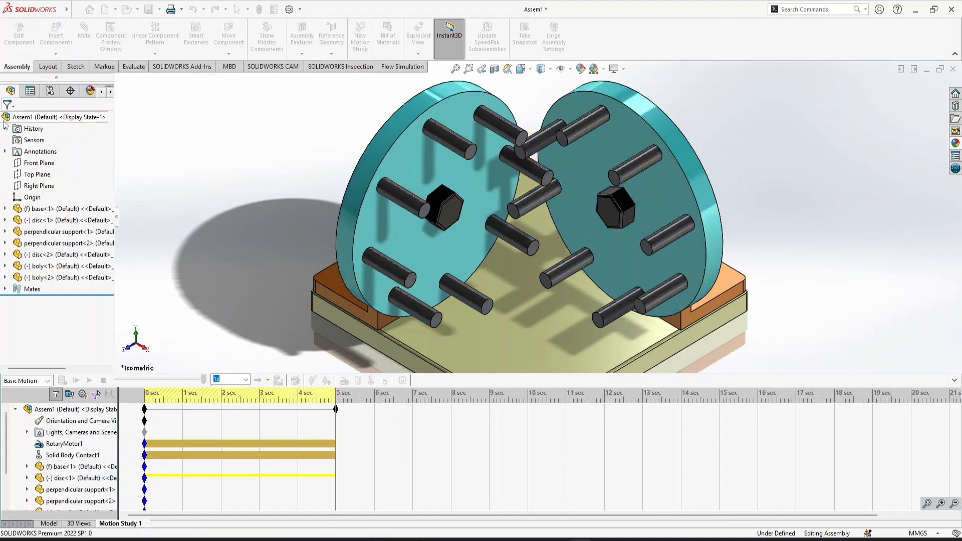
left_click(63, 382)
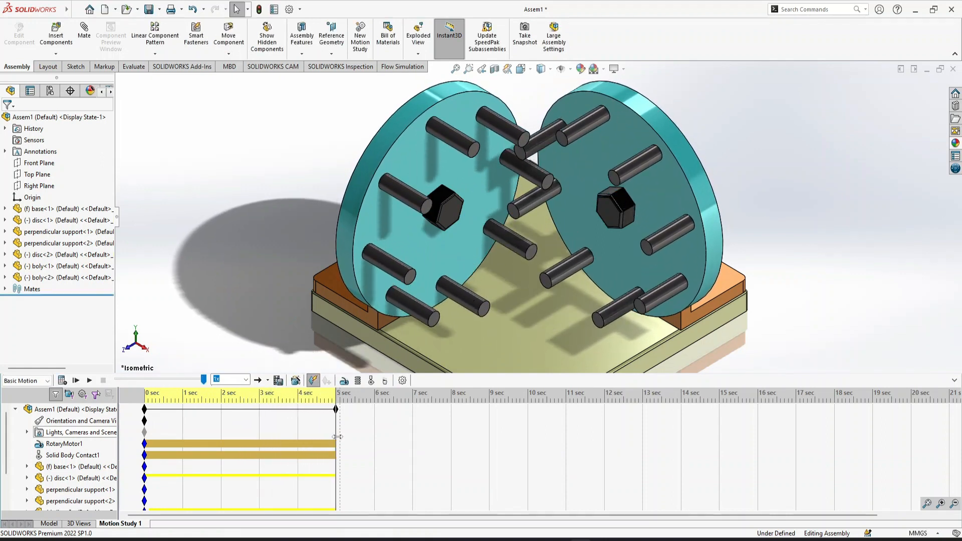
Extend the motion study to 10 seconds, recalculate it, and set the Basic Motion frame rate to 100 frames per second
left_click_drag(335, 410, 529, 409)
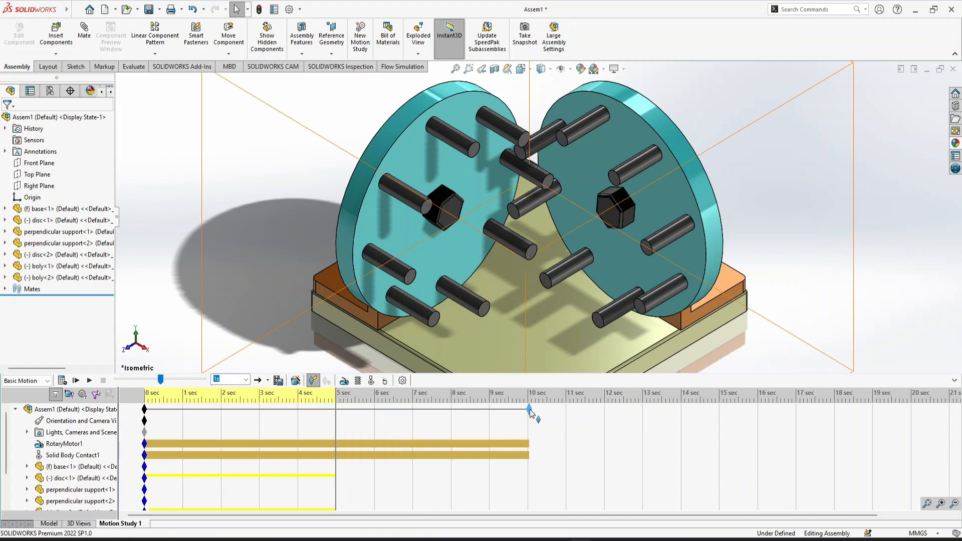
left_click(62, 381)
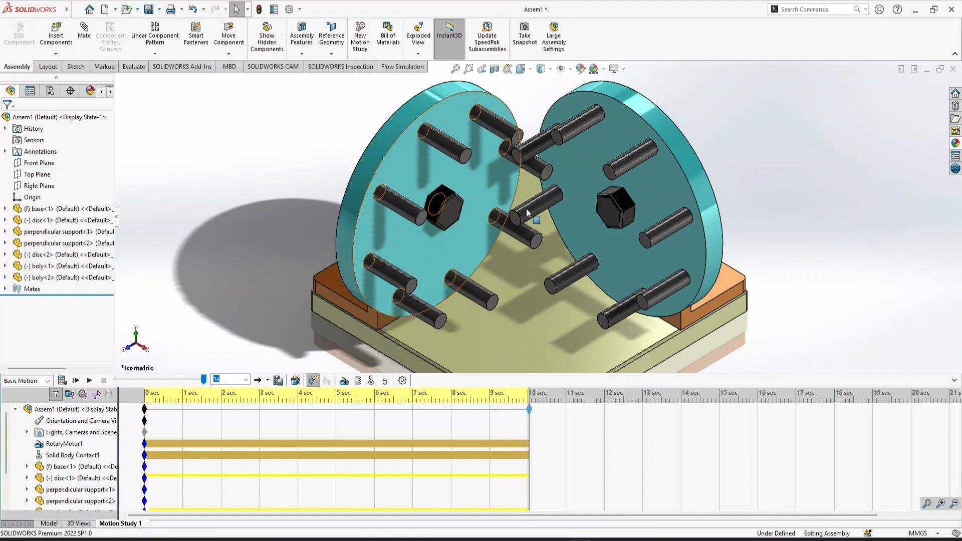
left_click(402, 381)
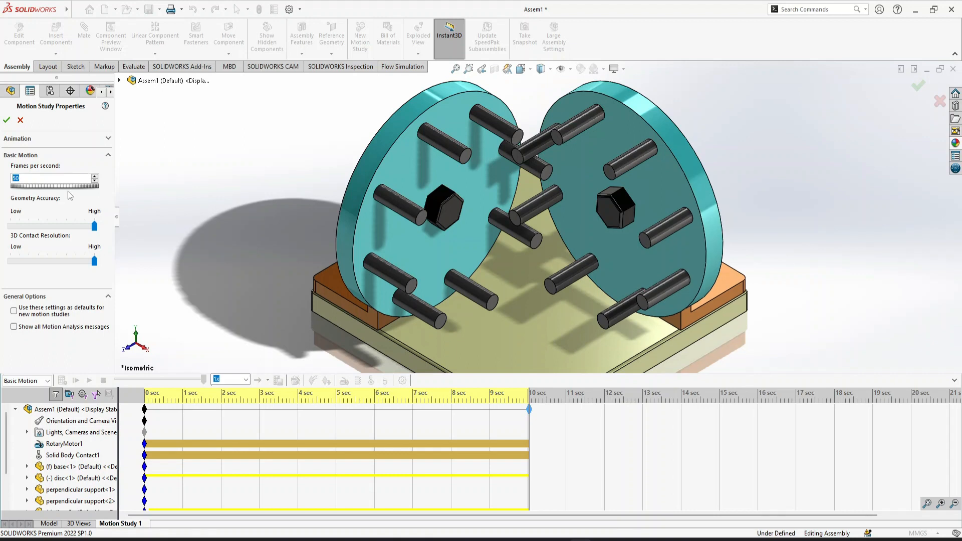
type("100")
left_click(6, 121)
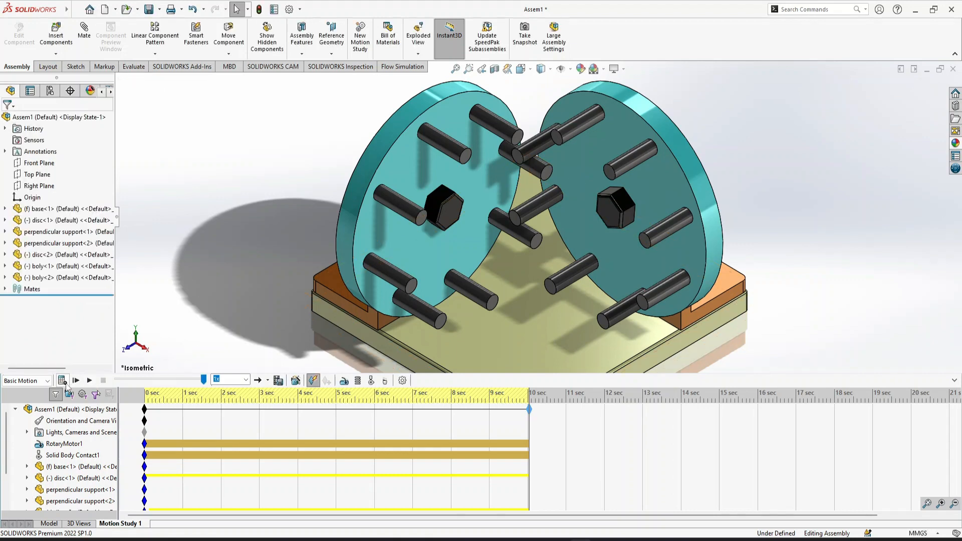
Change the constant speed of the rotary motor on disc<1> and recalculate the motion study
right_click(67, 444)
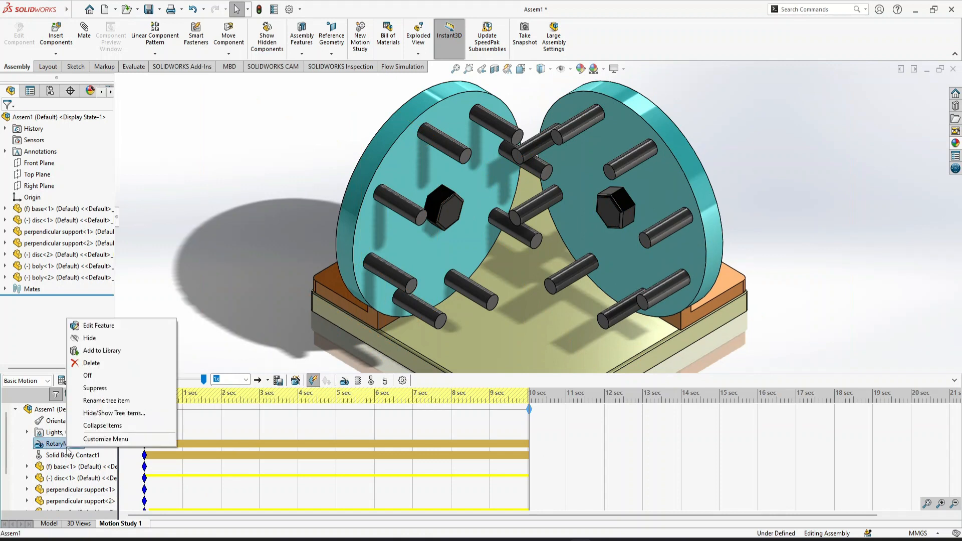
left_click(103, 329)
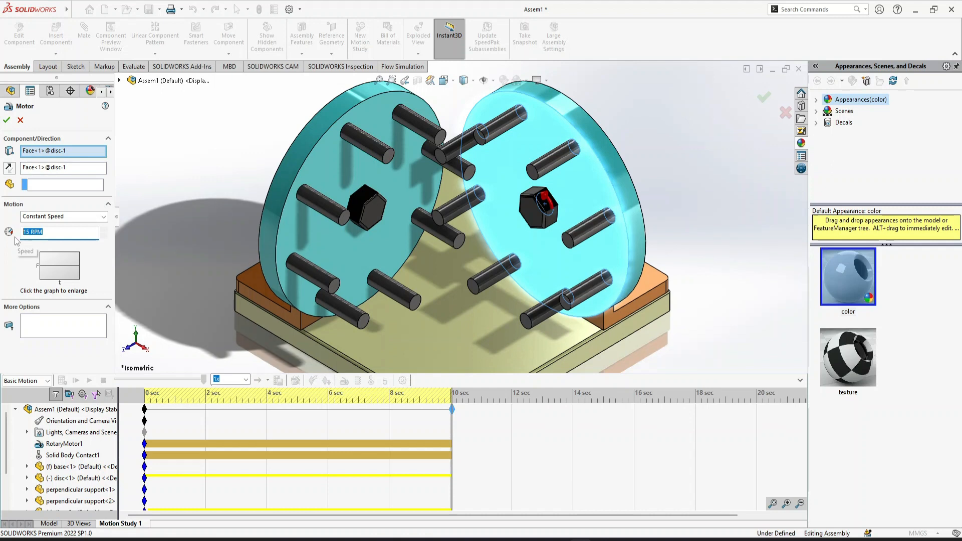
left_click(7, 121)
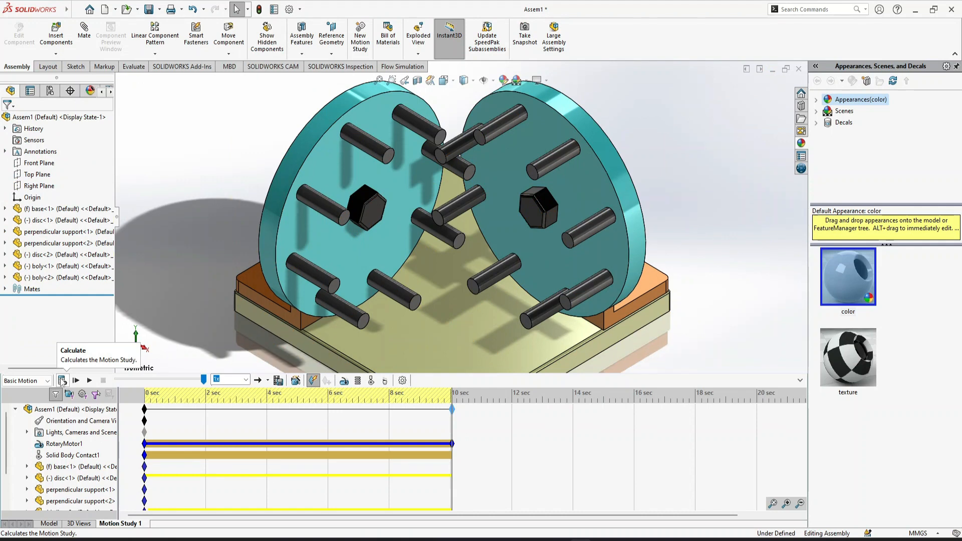
left_click(64, 380)
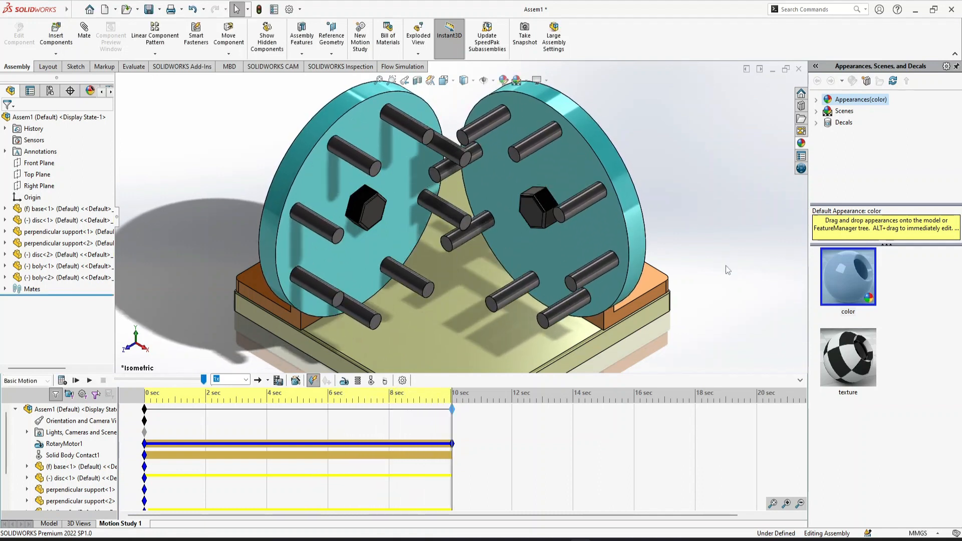
Collapse the motion timeline, hide the appearances library and play back the calculated rotation of the discs
left_click(801, 380)
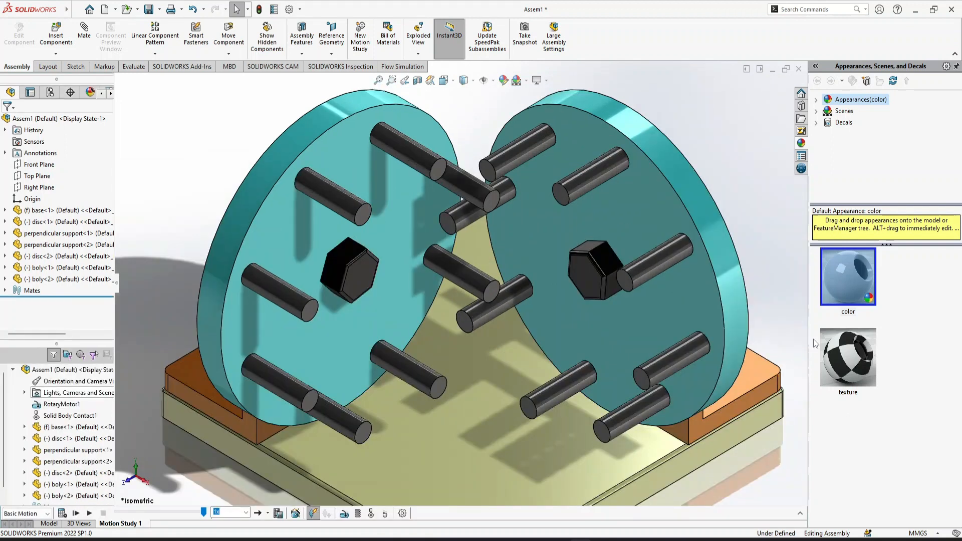
left_click(815, 66)
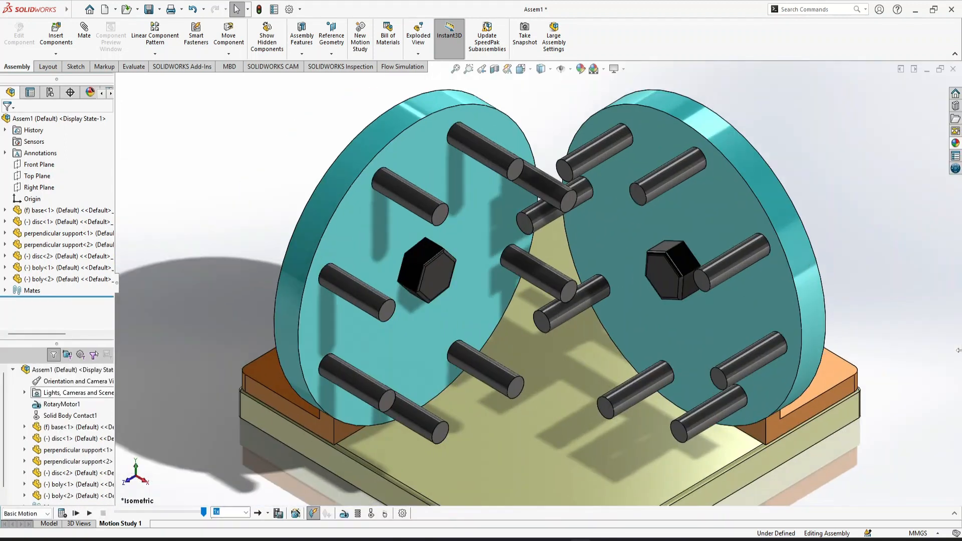
key("f")
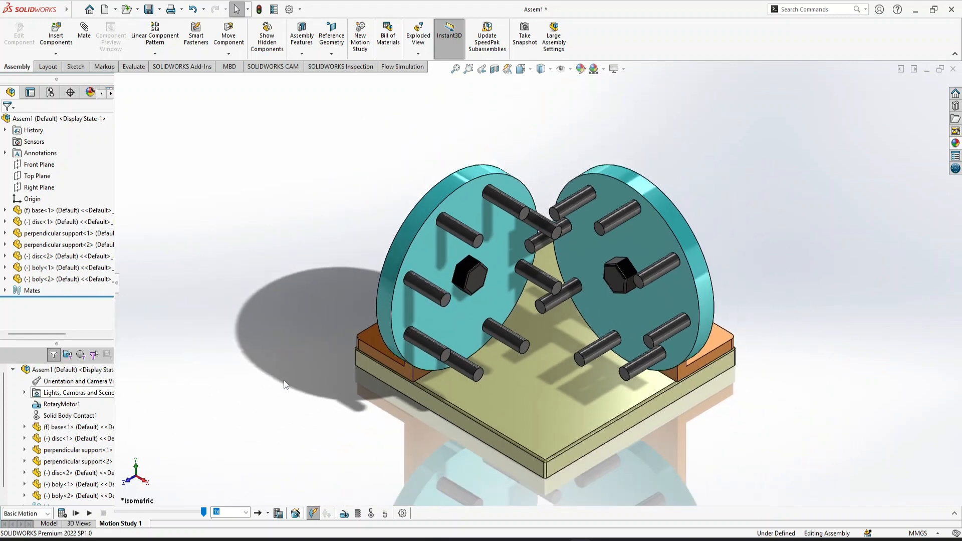
left_click(89, 514)
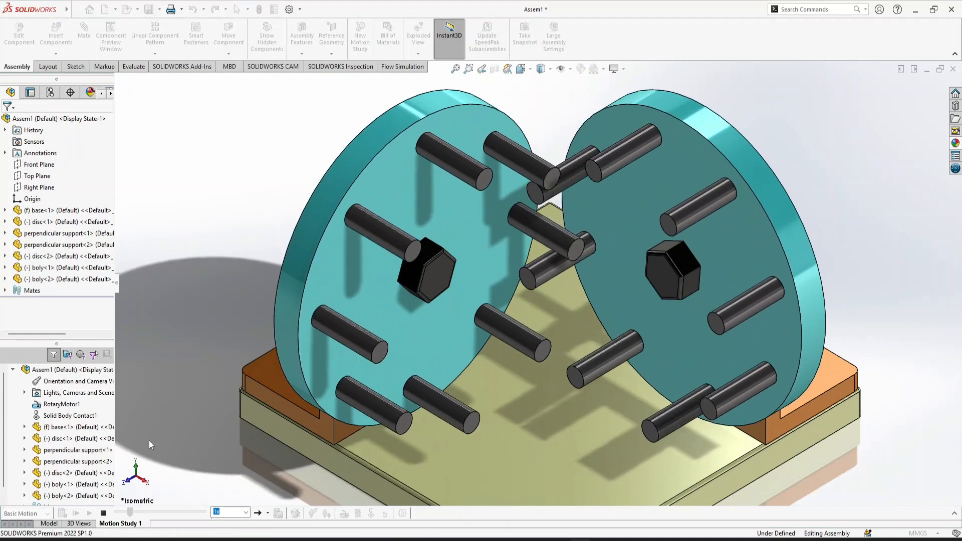